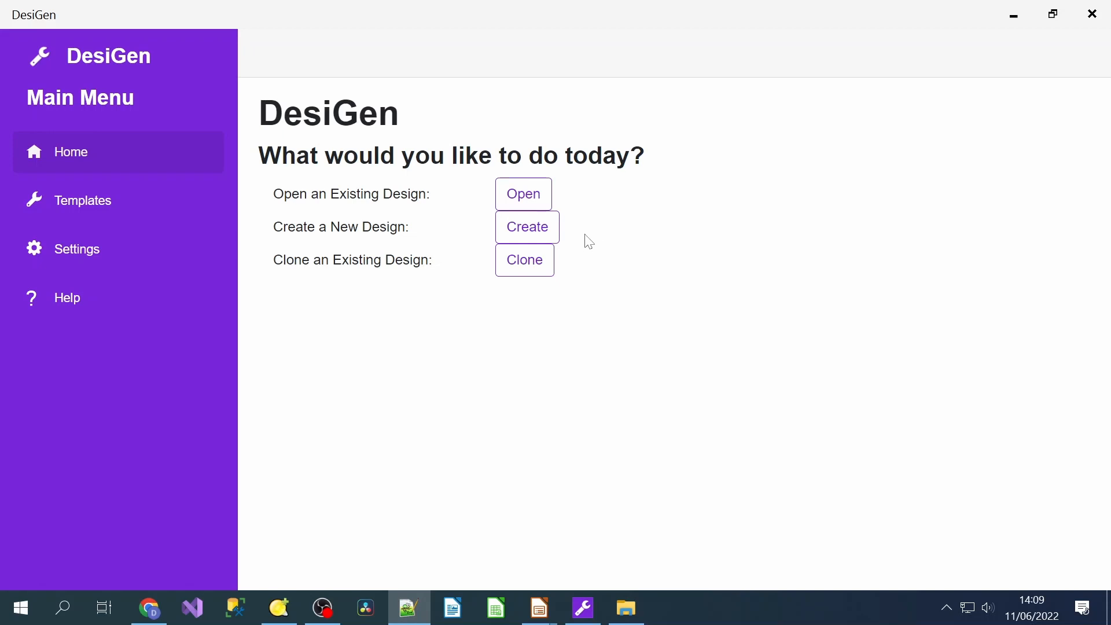
# Create a new design named "AnimalManagement - Blank Template" in the Demos system.
pyautogui.click(542, 231)
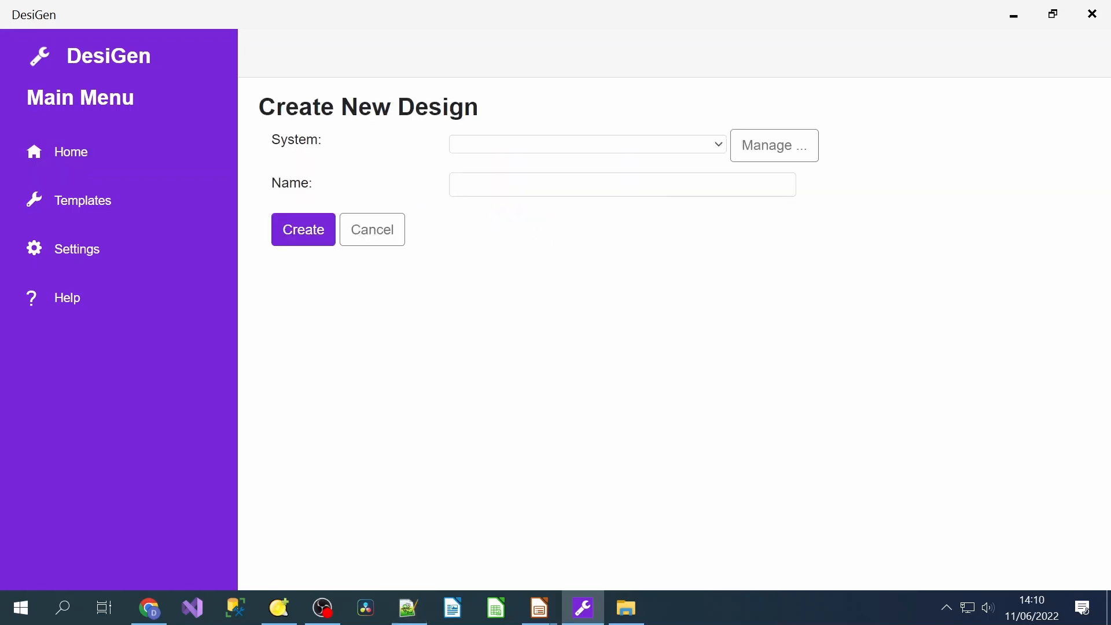
pyautogui.click(713, 149)
pyautogui.click(666, 181)
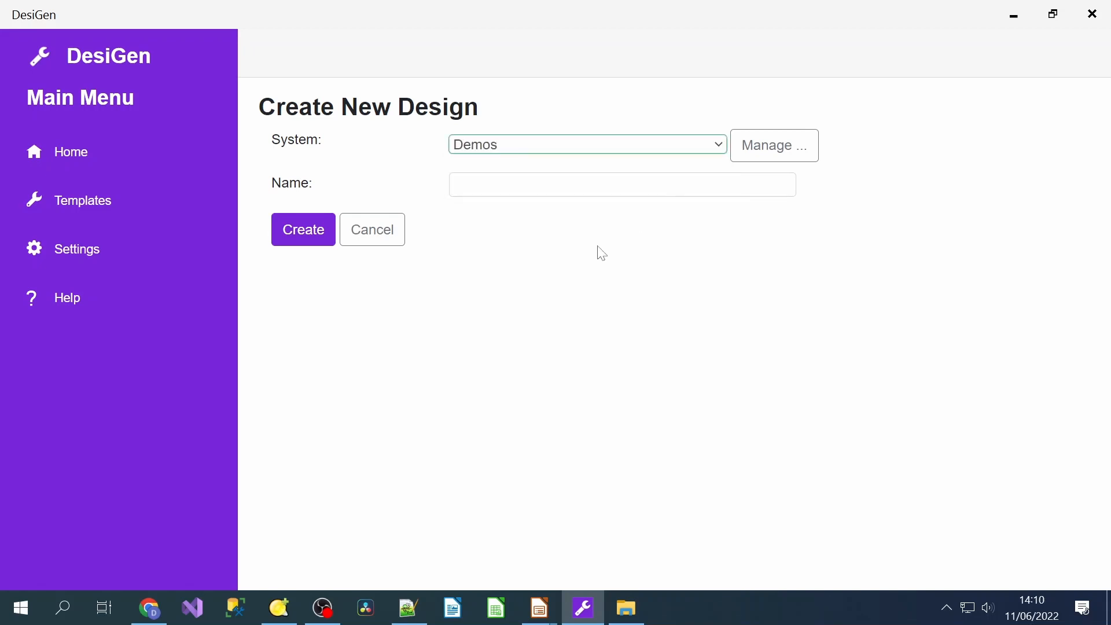
pyautogui.click(568, 188)
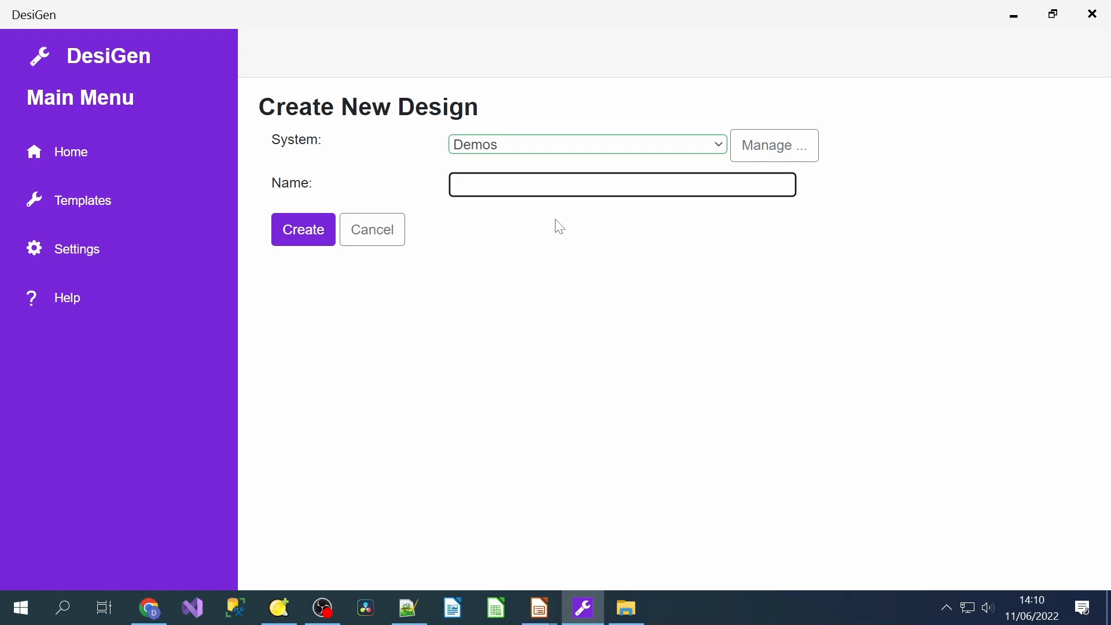
pyautogui.write('AnimalManagement')
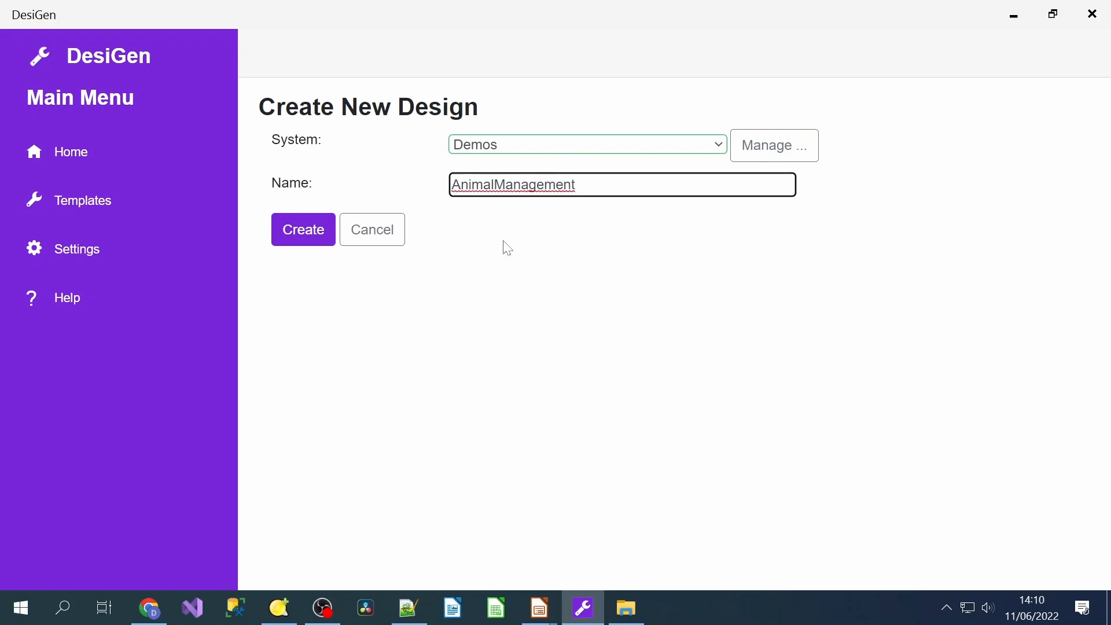
pyautogui.write(' - Blank Template')
pyautogui.click(306, 239)
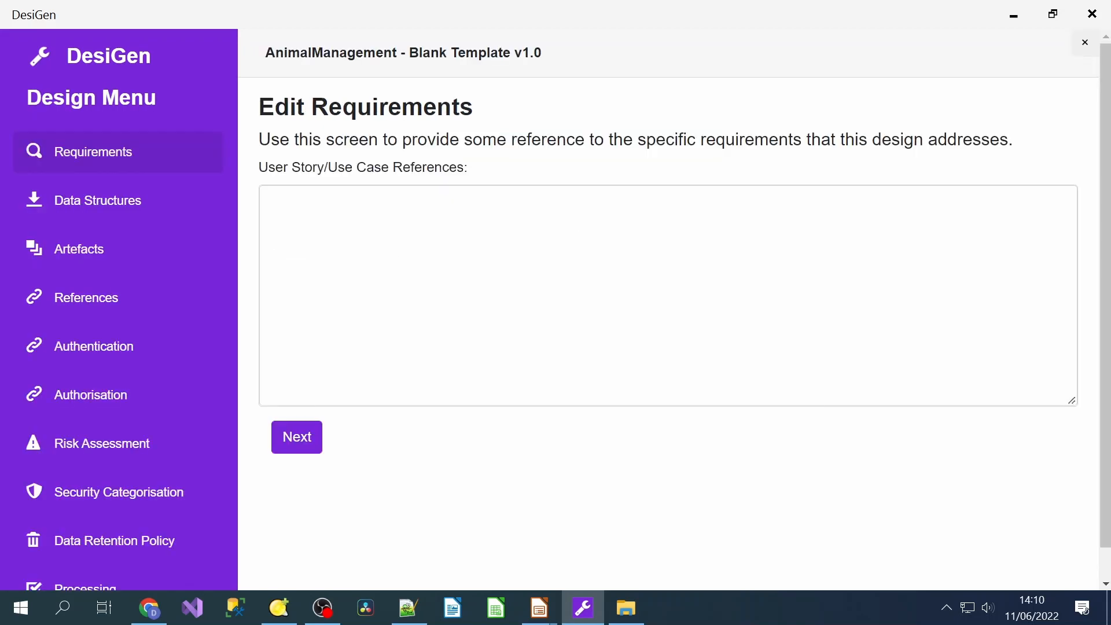
# Paste the small animal charity requirements, ending with "Add, edit and delete animals.", into the user story references and proceed to the data structures.
pyautogui.hotkey('alt', 'Tab')
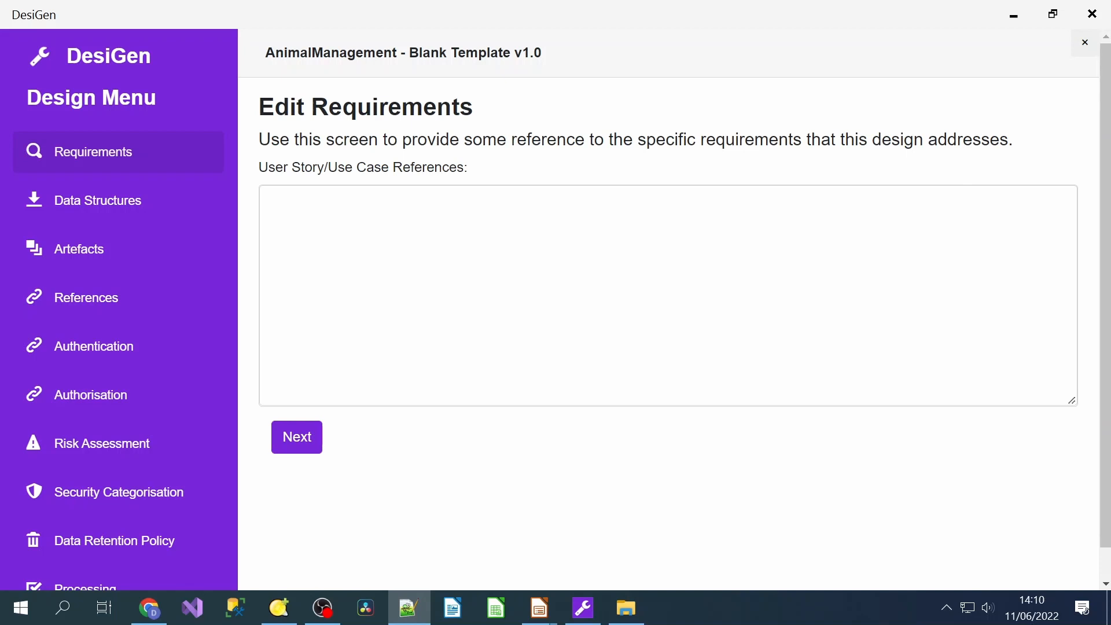
pyautogui.click(271, 201)
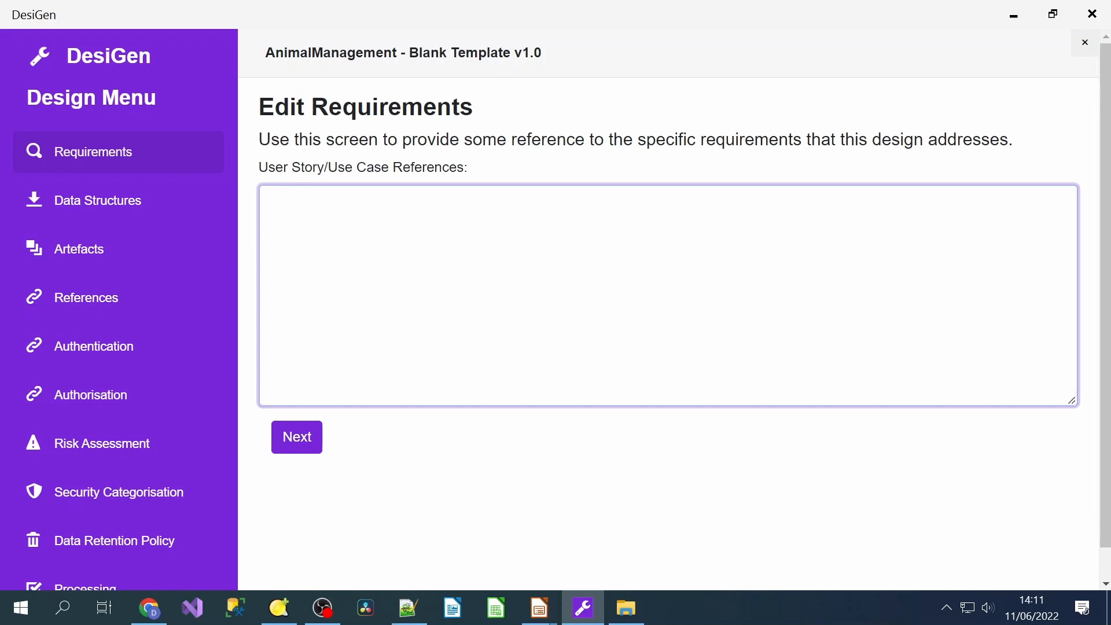
pyautogui.rightClick(815, 248)
pyautogui.click(835, 394)
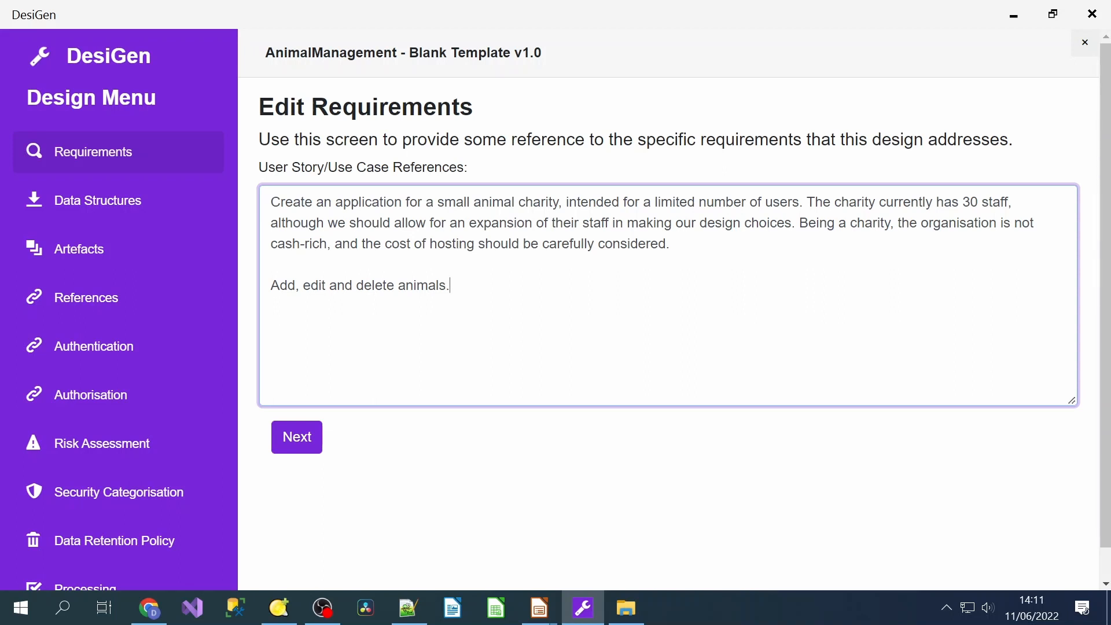
pyautogui.click(311, 437)
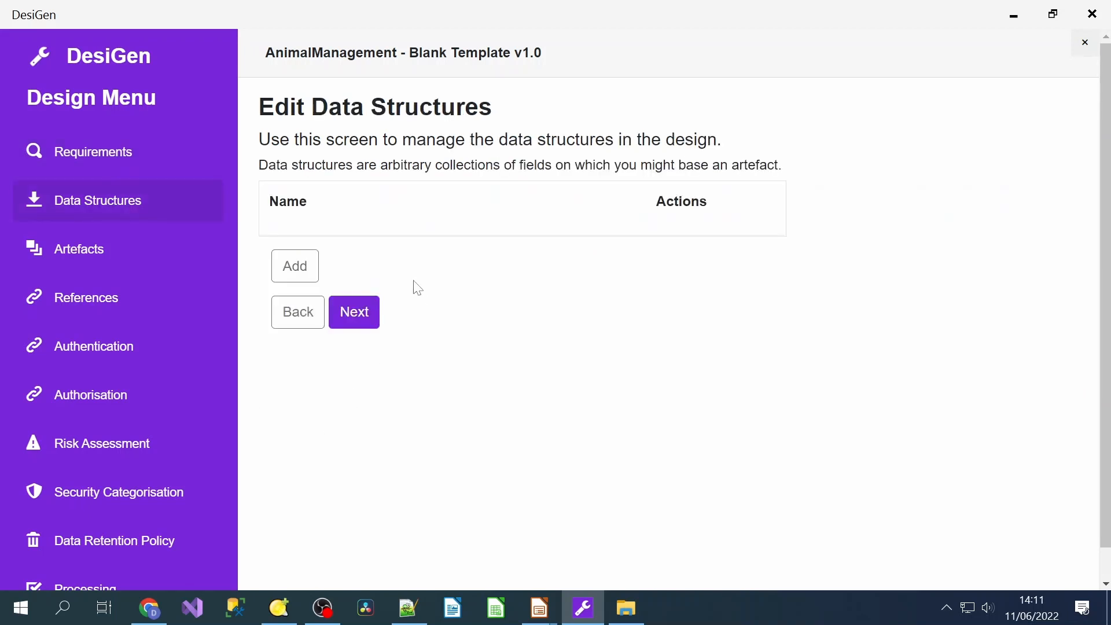
# Create a data structure named Animal from the "Id and Name" template.
pyautogui.click(306, 273)
pyautogui.click(533, 142)
pyautogui.write('Animal')
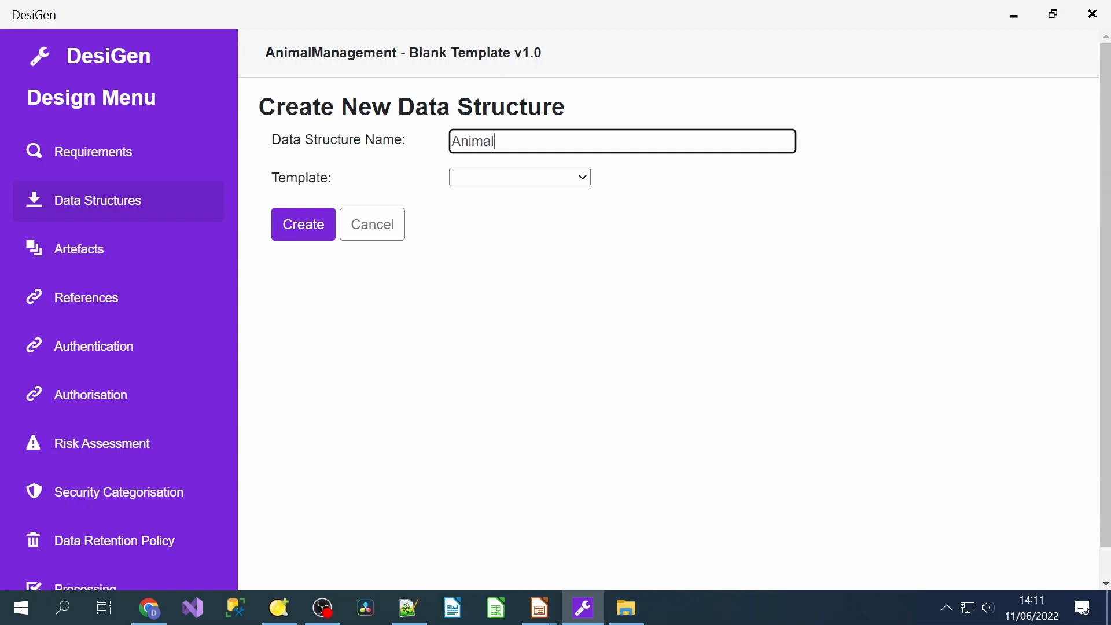
pyautogui.click(551, 183)
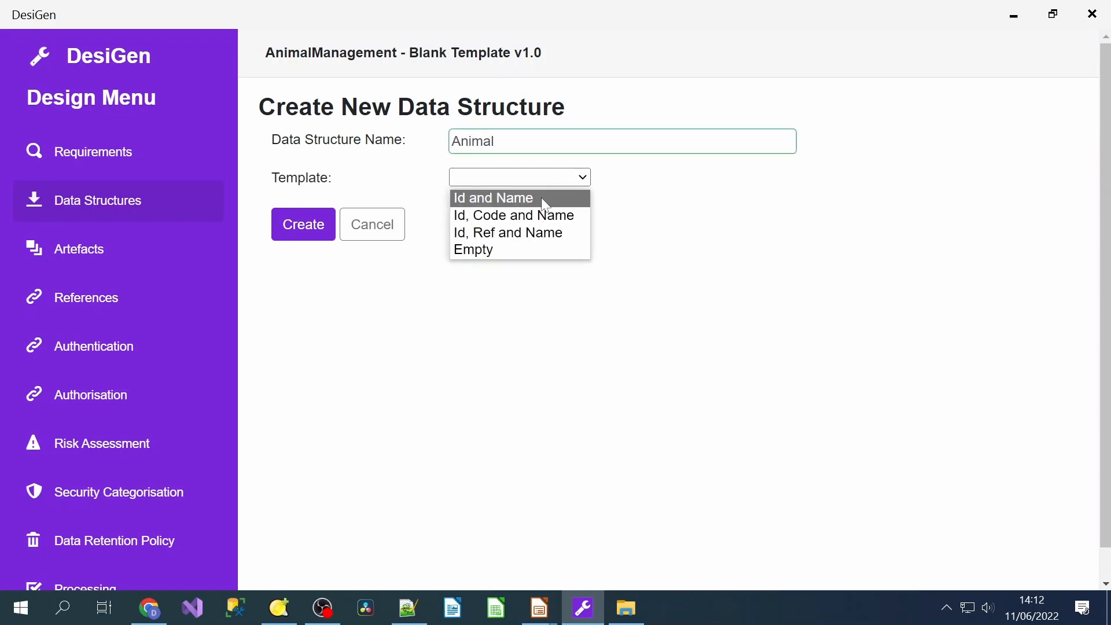
pyautogui.click(542, 200)
pyautogui.click(292, 225)
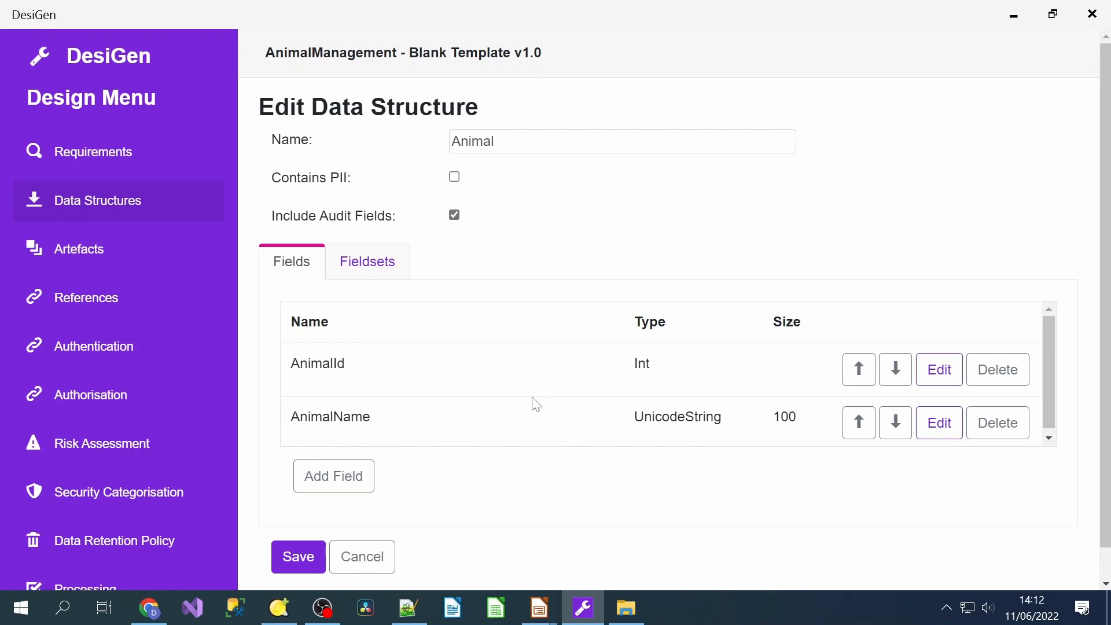
# Add a LocationRef field with the default settings to the Animal data structure and save the structure.
pyautogui.click(362, 482)
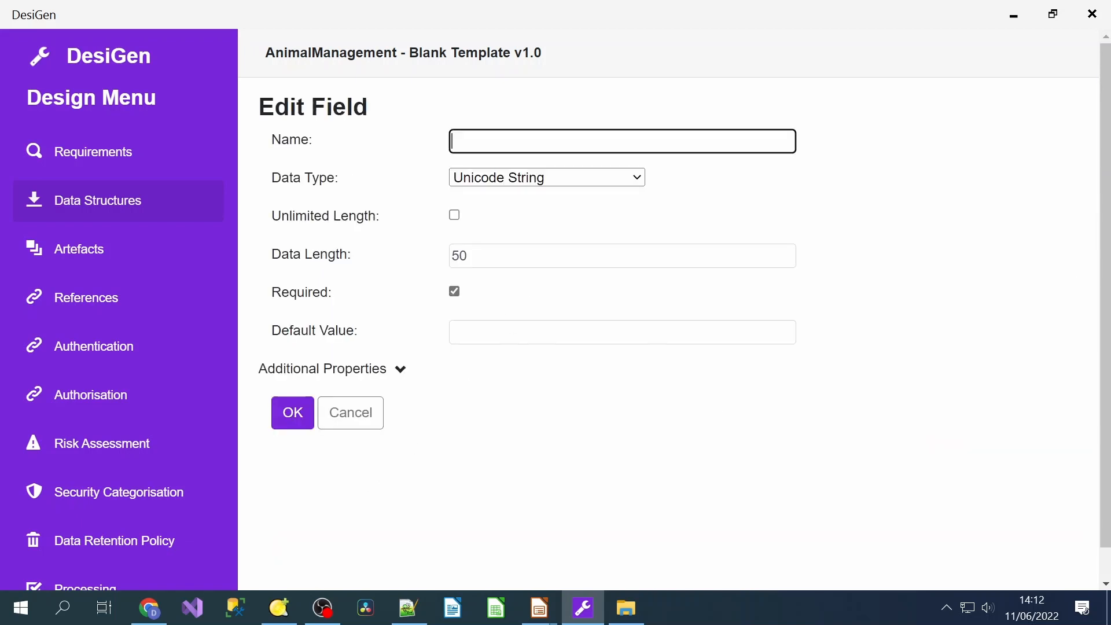
pyautogui.write('LocationRef')
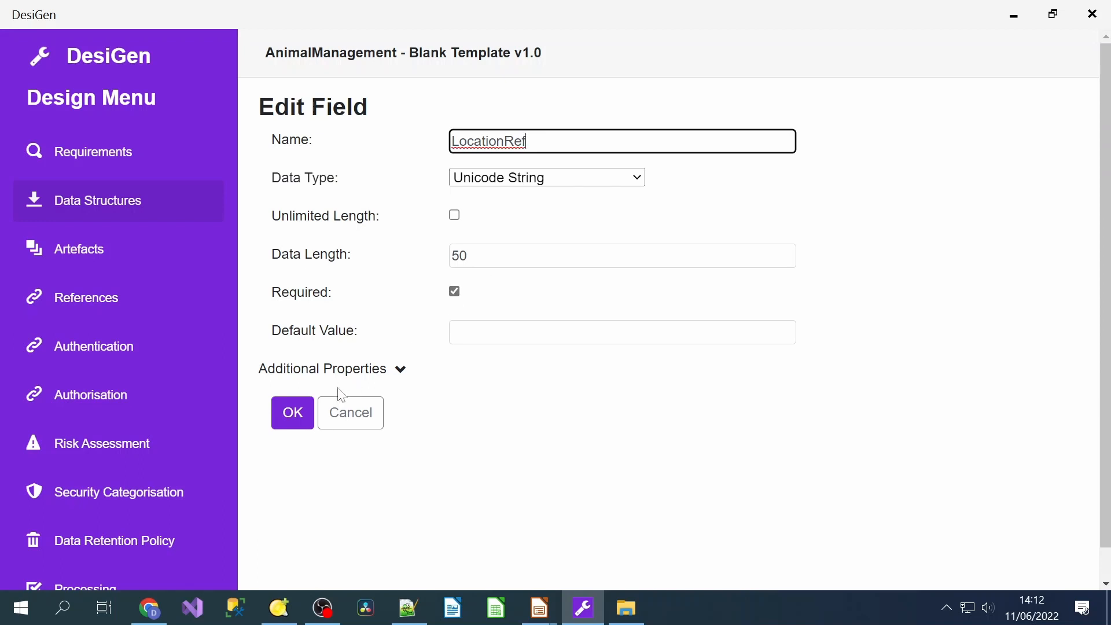
pyautogui.click(286, 418)
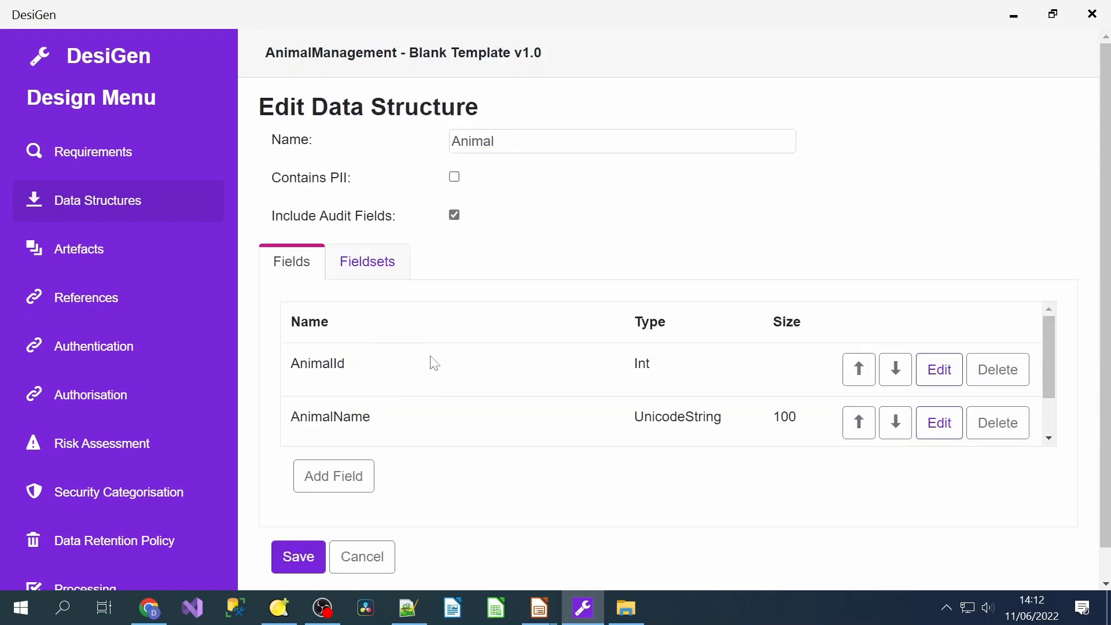
pyautogui.scroll(-1, 521, 388)
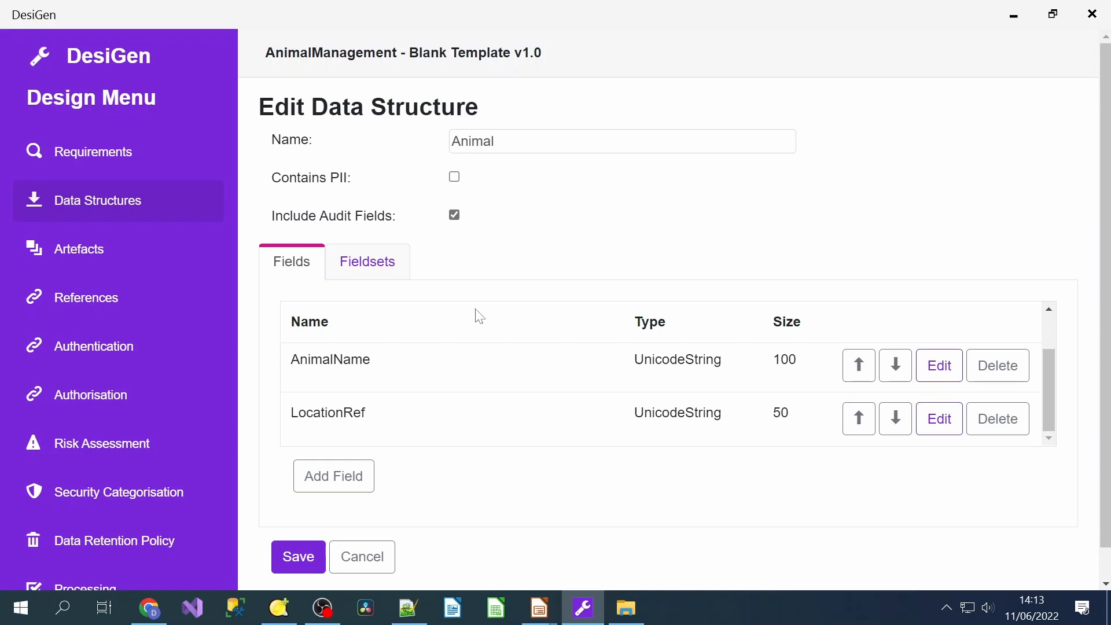
pyautogui.click(302, 559)
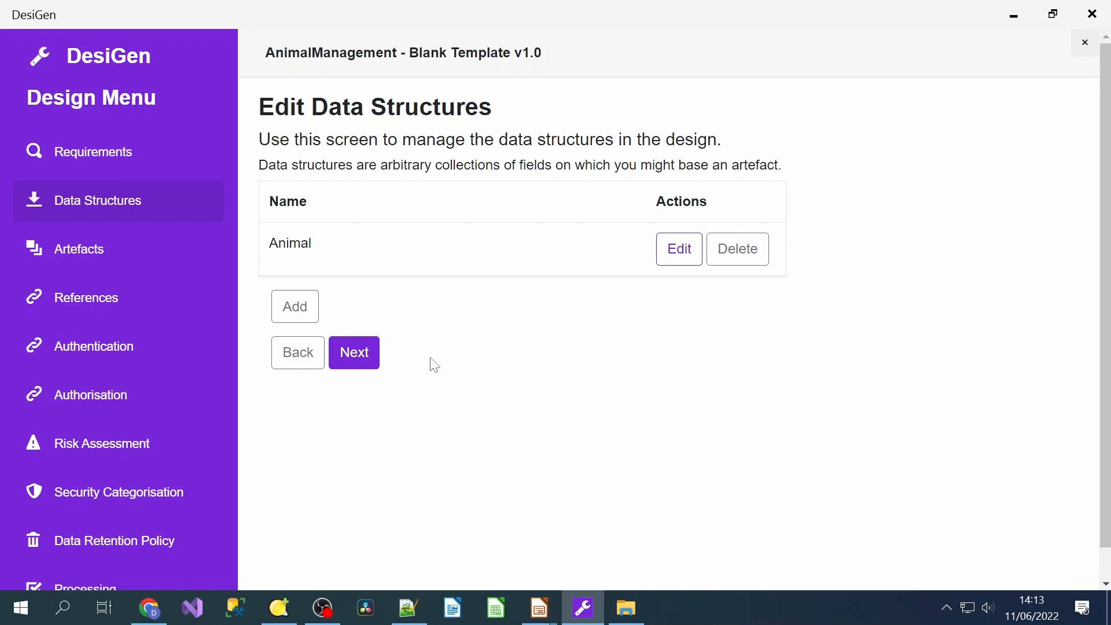
# Start adding multiple artefacts using the CSLA v6.0 "Blazor WASM Hosted Solution using CSLA" solution template.
pyautogui.click(351, 358)
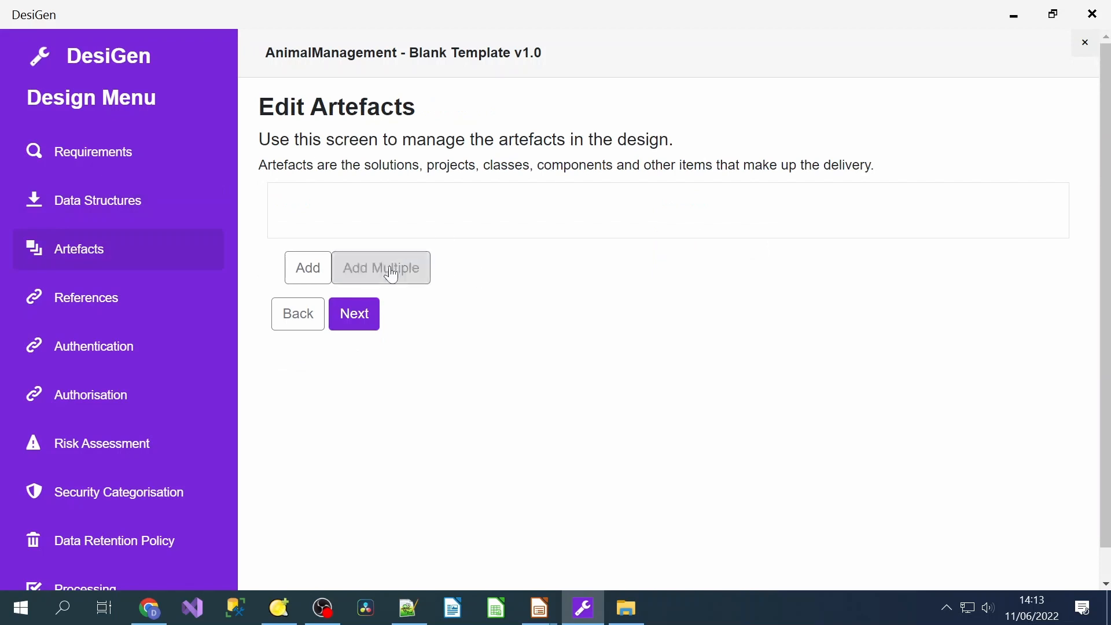
pyautogui.click(410, 271)
pyautogui.scroll(-5, 616, 240)
pyautogui.scroll(-10, 613, 237)
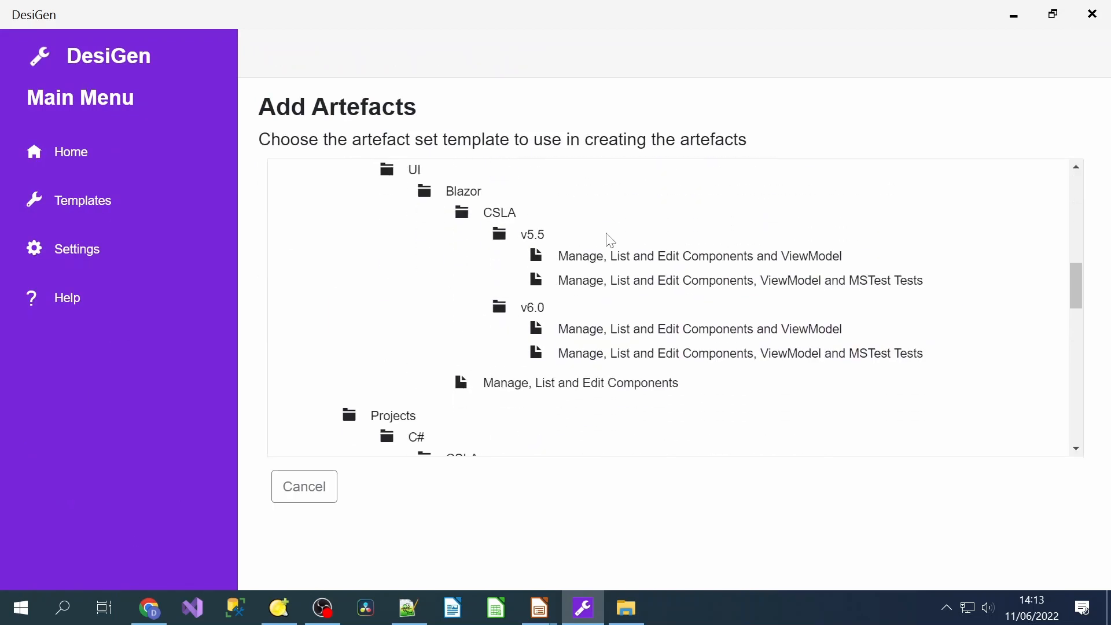
pyautogui.scroll(-8, 605, 248)
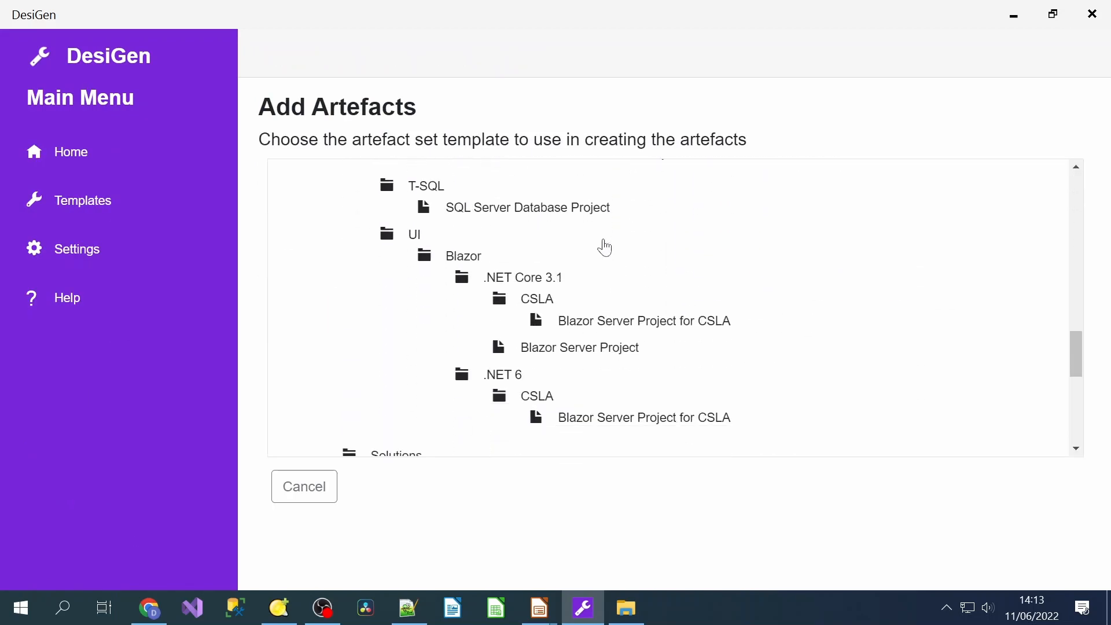
pyautogui.scroll(-1, 605, 270)
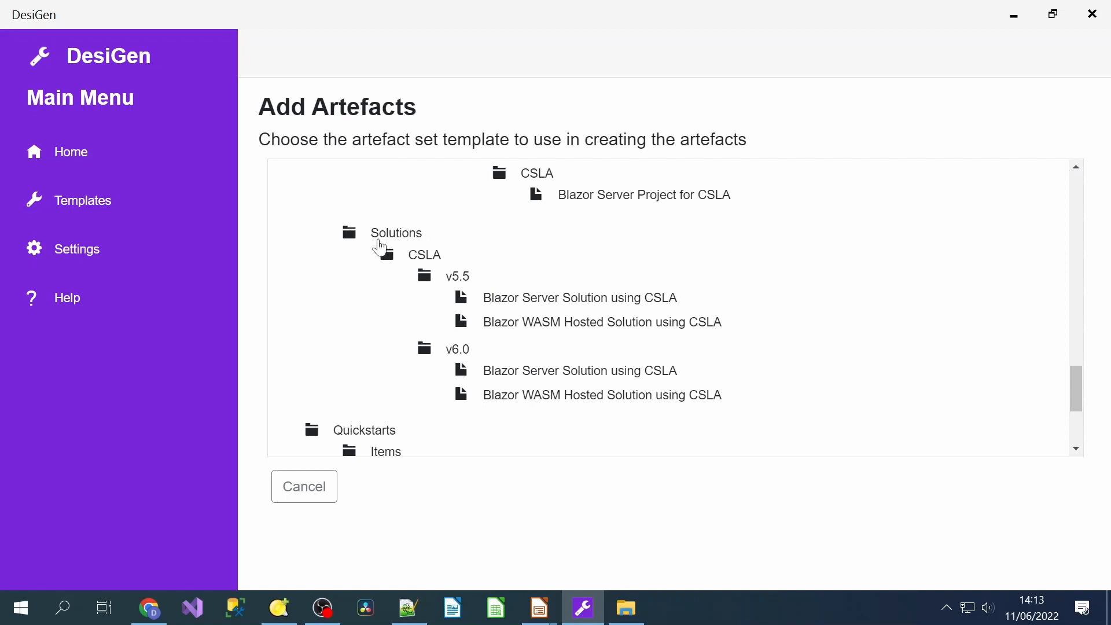
pyautogui.click(521, 396)
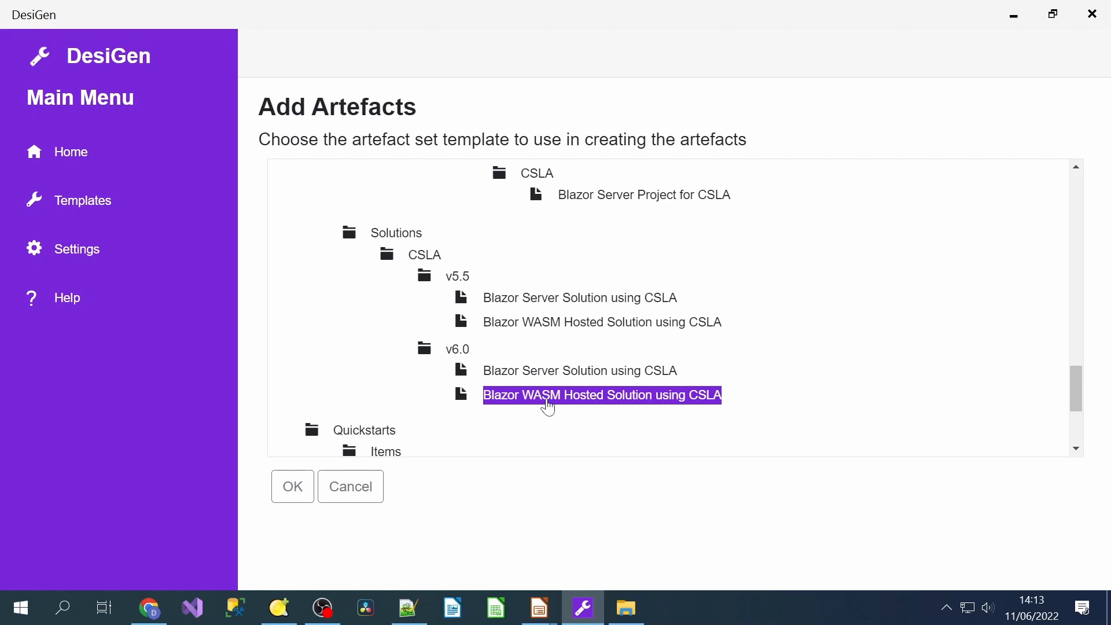
pyautogui.click(291, 489)
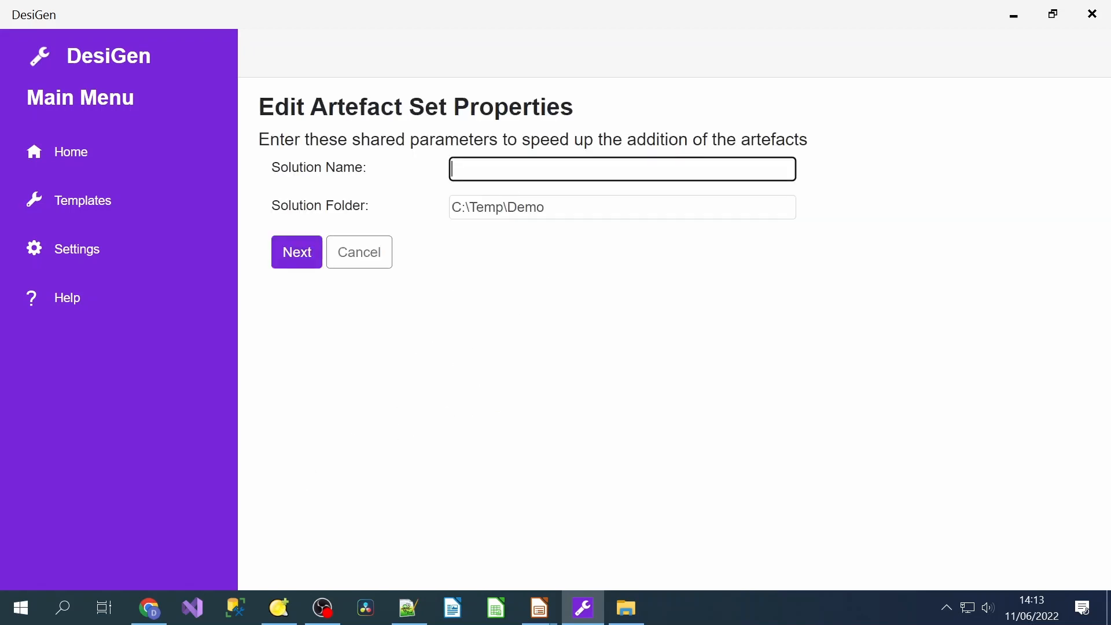
# Set the solution name to AnimalManagement and the solution folder to C:\Temp\Demo\AnimalManagement, and confirm the artefact set batch.
pyautogui.write('AnimalManae=gement')
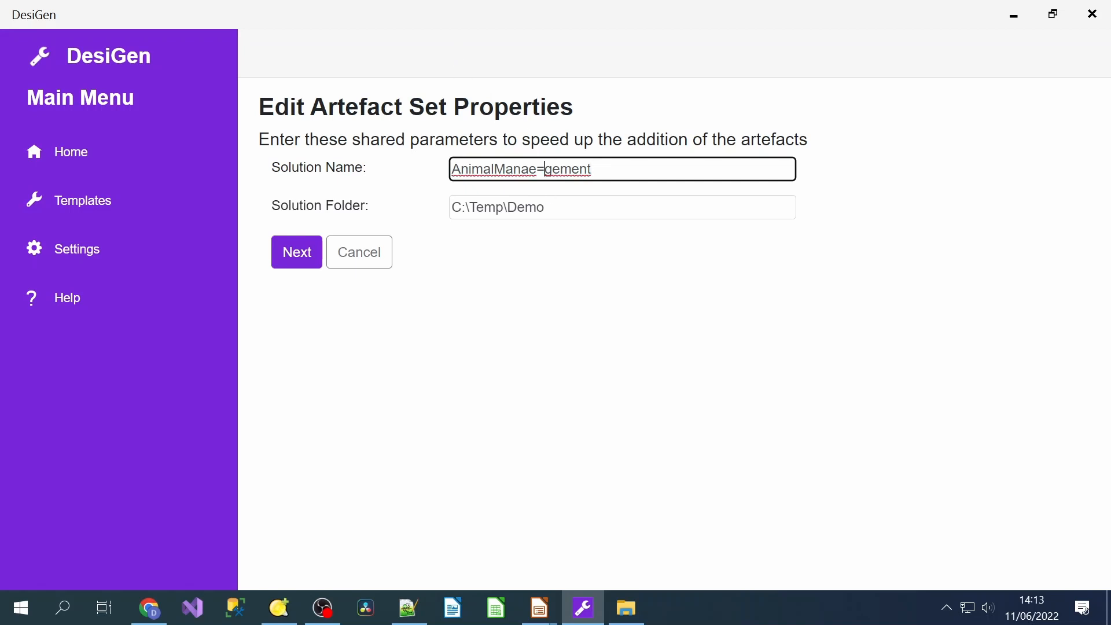
pyautogui.click(546, 171)
pyautogui.press('BackSpace')
pyautogui.press('BackSpace')
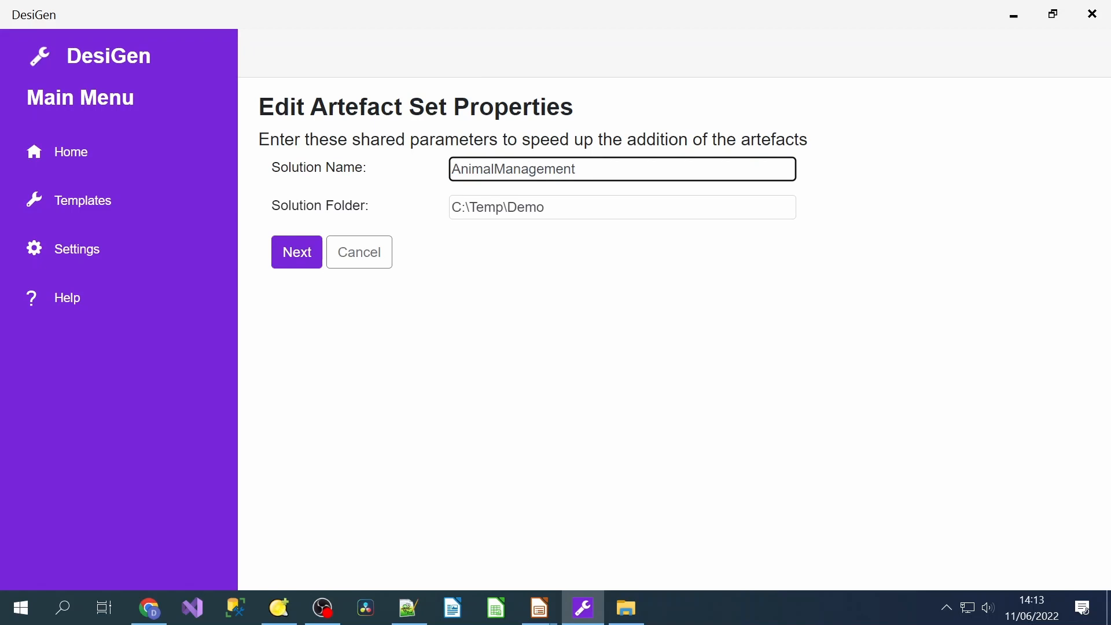
pyautogui.moveTo(576, 170); pyautogui.dragTo(397, 169)
pyautogui.hotkey('ctrl', 'c')
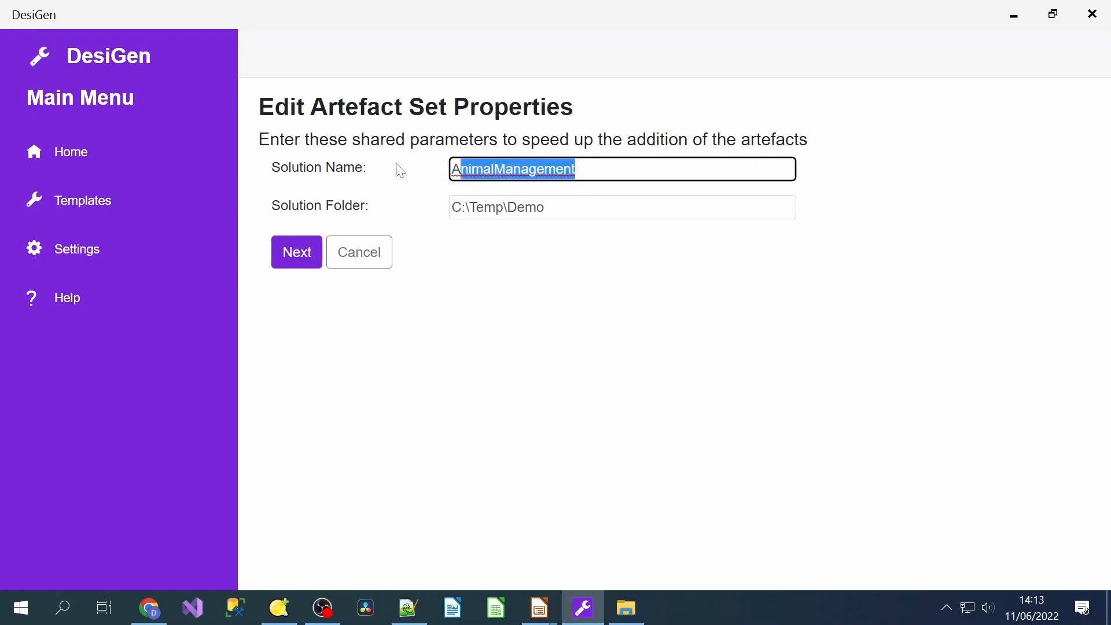
pyautogui.press('Tab')
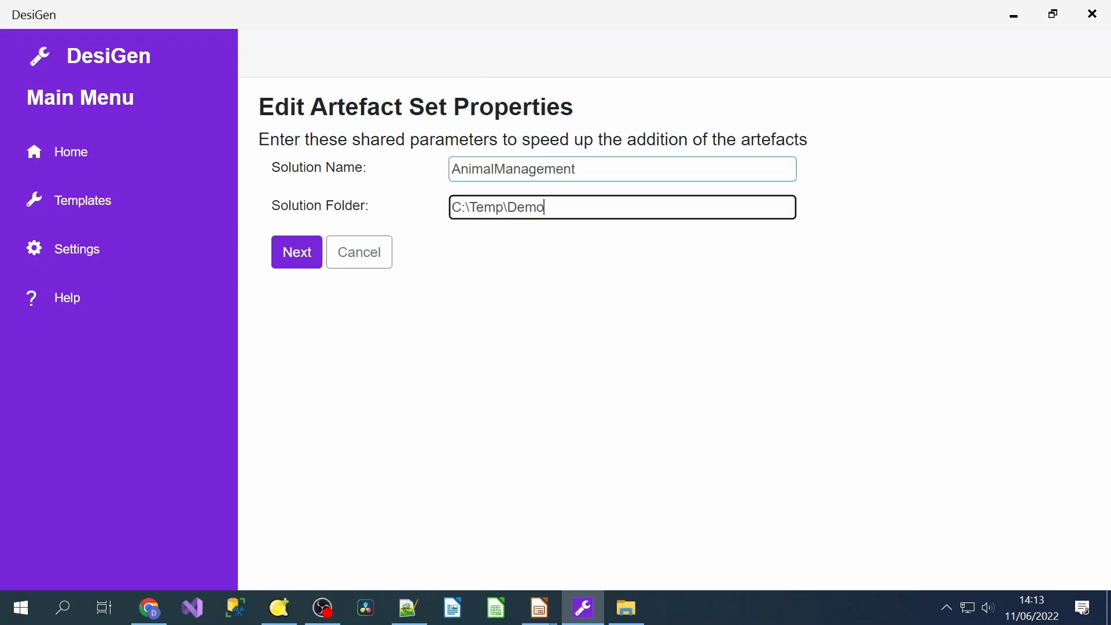
pyautogui.write('\\')
pyautogui.hotkey('ctrl', 'v')
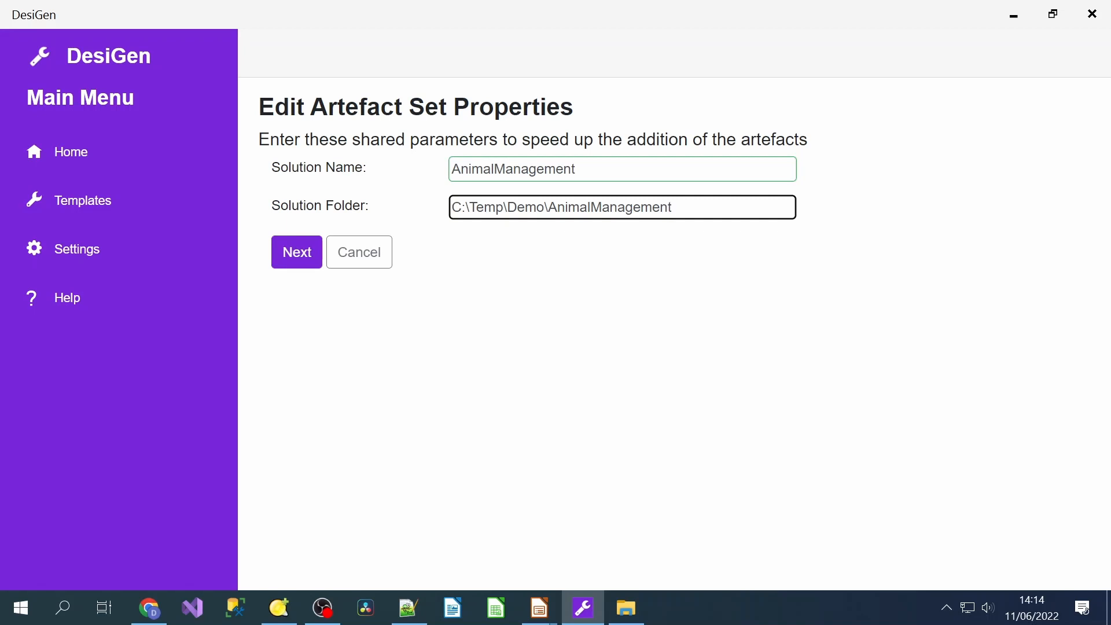
pyautogui.click(292, 259)
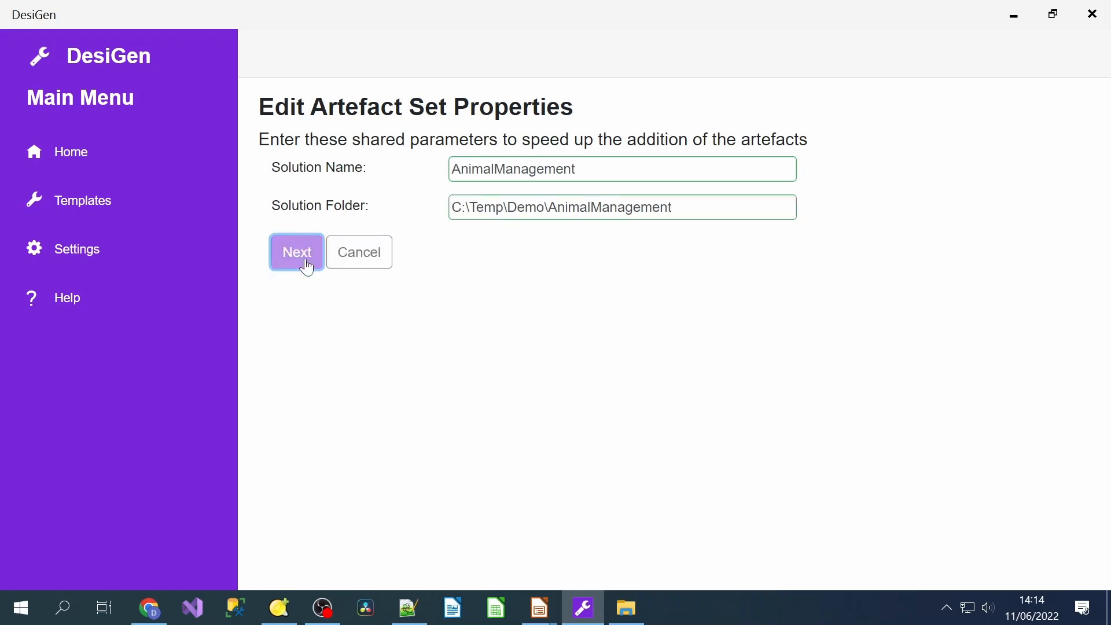
pyautogui.click(292, 236)
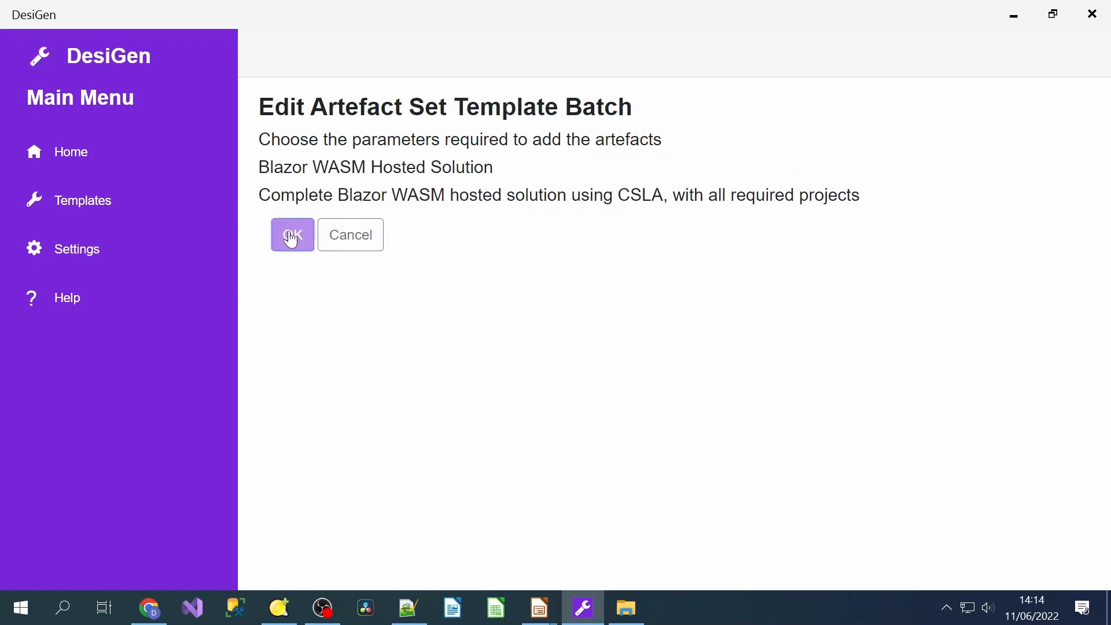
# Review the suggested parameters of the AnimalManagement empty solution artefact and create it.
pyautogui.scroll(-2, 671, 330)
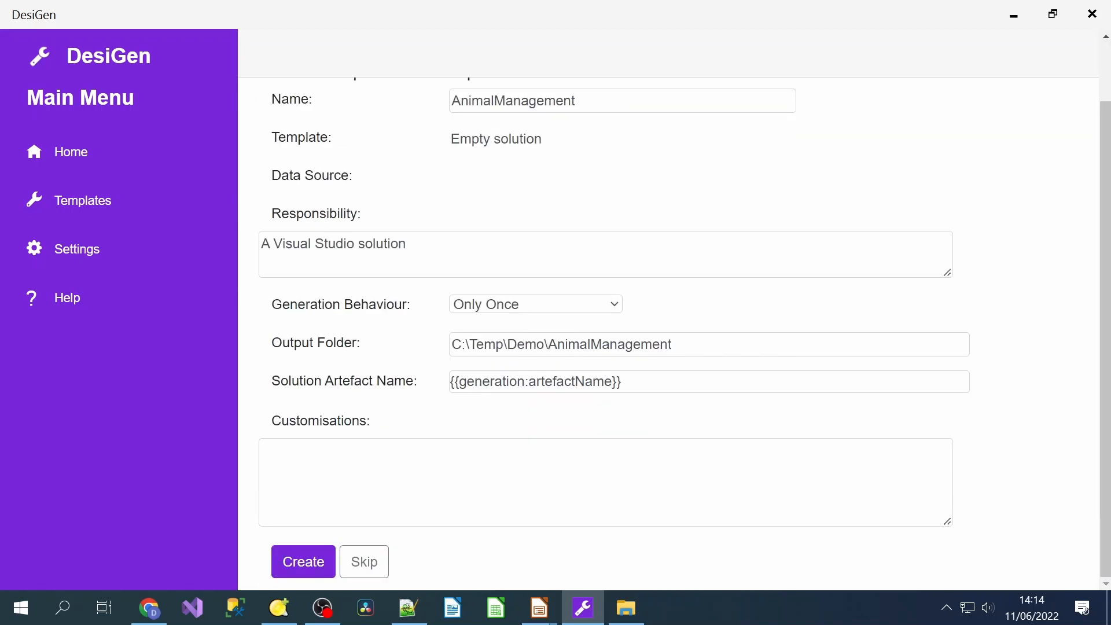
pyautogui.scroll(2, 502, 398)
pyautogui.scroll(-2, 502, 399)
pyautogui.click(317, 567)
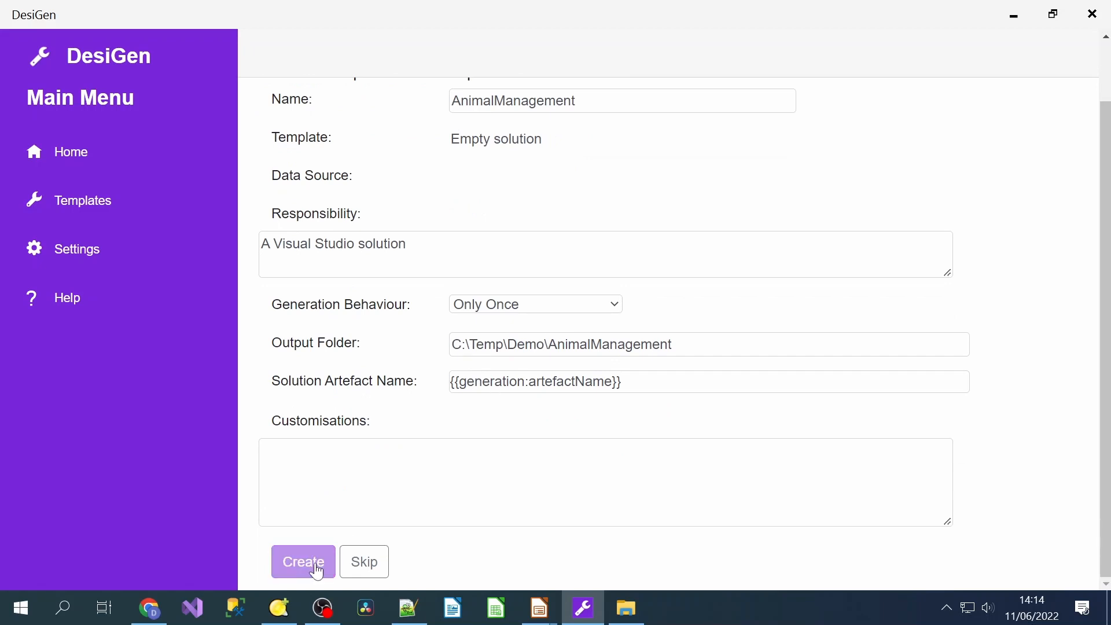
# Create the AnimalManagement.WASM, AnimalManagement.Server and AnimalManagement.UIControl project artefacts with their suggested parameters.
pyautogui.scroll(-2, 457, 391)
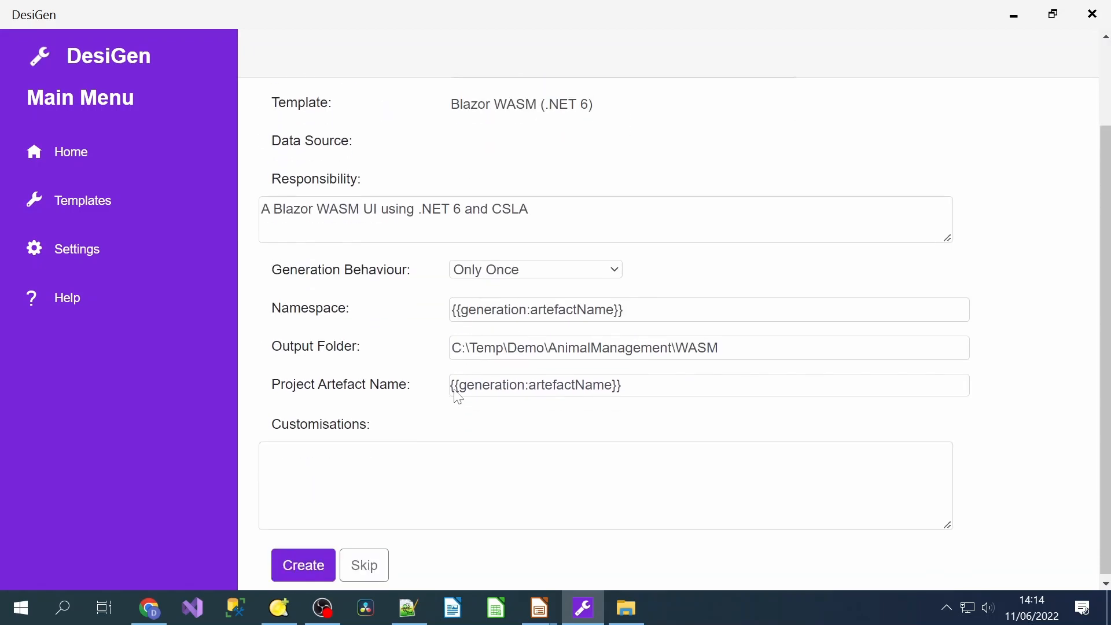
pyautogui.click(305, 565)
pyautogui.scroll(-2, 414, 422)
pyautogui.click(316, 570)
pyautogui.scroll(-2, 350, 419)
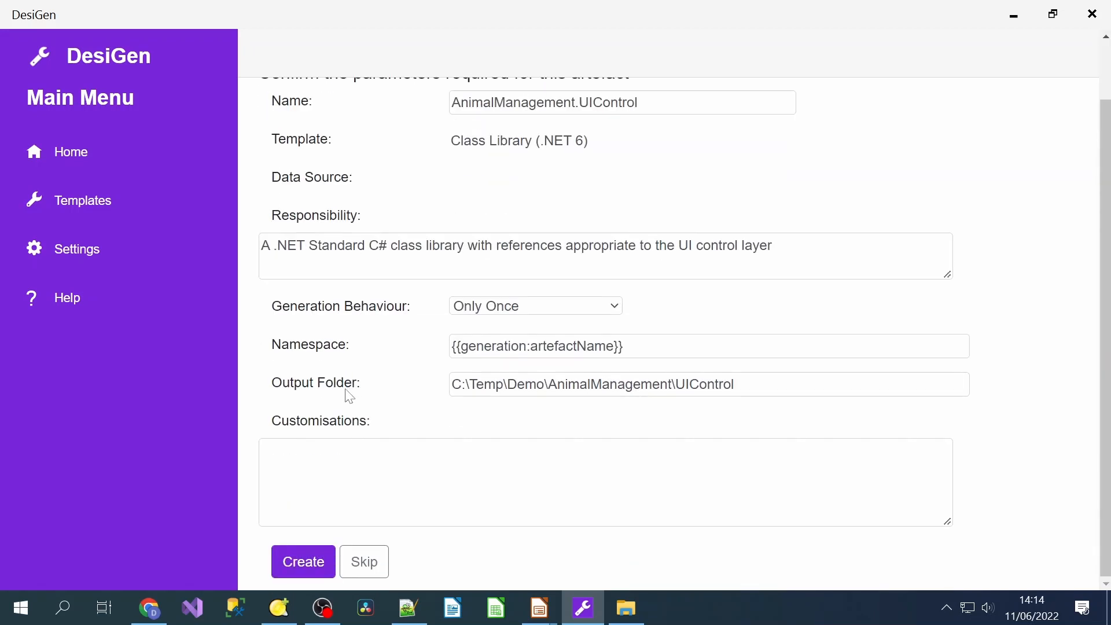
pyautogui.click(294, 559)
# Create AnimalManagement.Objects, AnimalManagement.DataAccess and the remaining project artefacts with their suggested parameters, and finish the artefact addition.
pyautogui.scroll(-2, 298, 559)
pyautogui.click(305, 560)
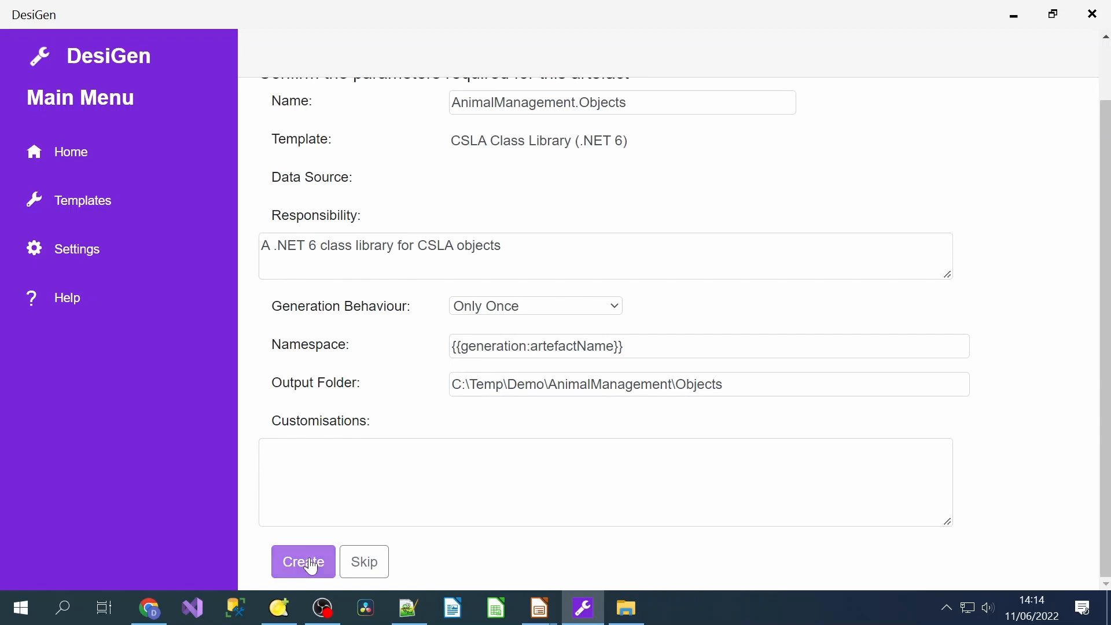
pyautogui.scroll(-2, 389, 434)
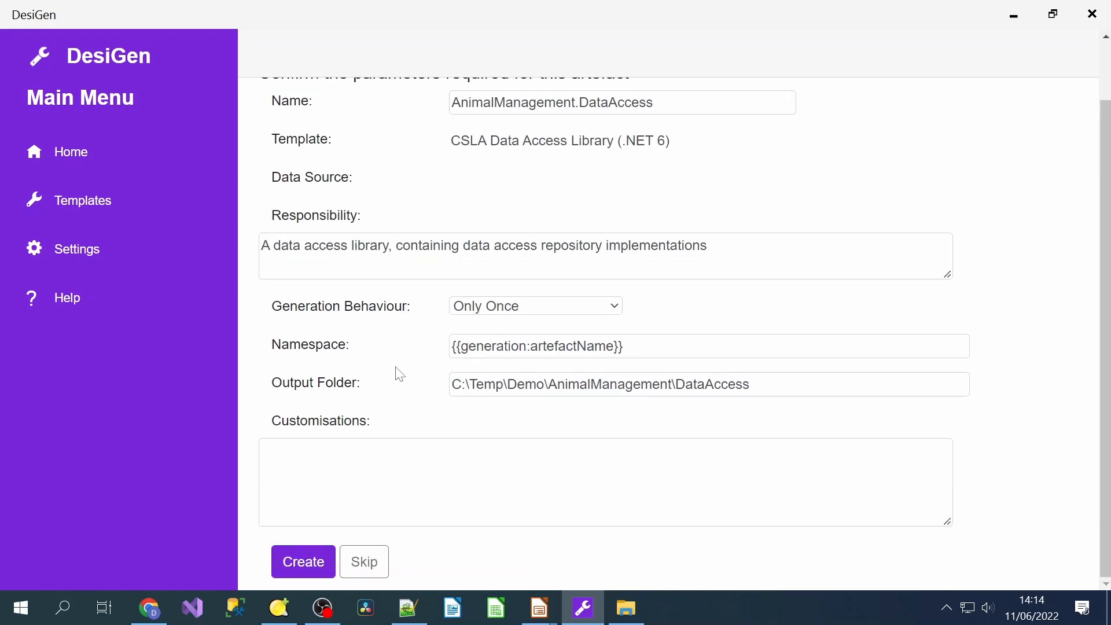
pyautogui.click(304, 561)
pyautogui.scroll(-2, 419, 359)
pyautogui.click(304, 561)
pyautogui.scroll(-2, 440, 330)
pyautogui.click(320, 563)
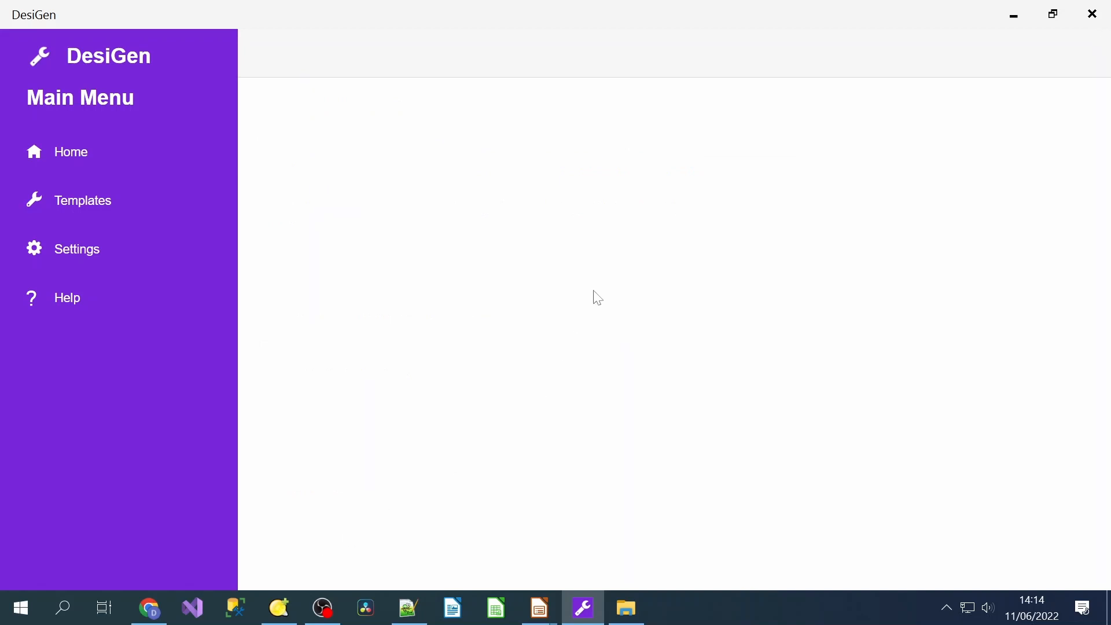
pyautogui.click(321, 179)
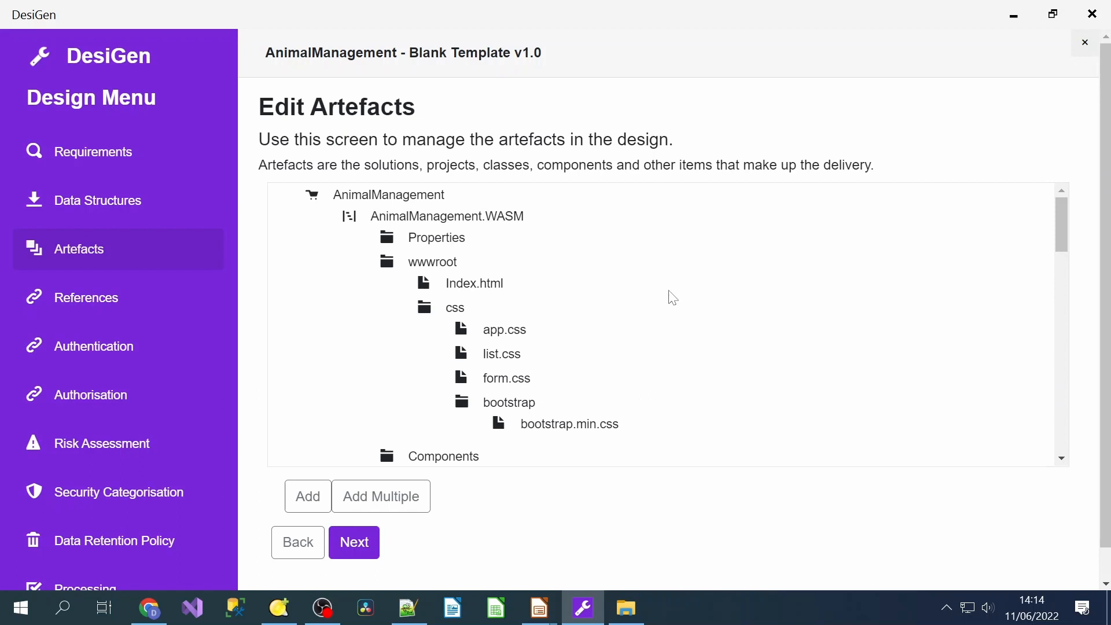
# Start adding multiple artefacts using the C# CSLA v6.0 "CSLA Editable Root, Readonly Root List and Readonly Child" template.
pyautogui.moveTo(1063, 222); pyautogui.dragTo(1068, 360)
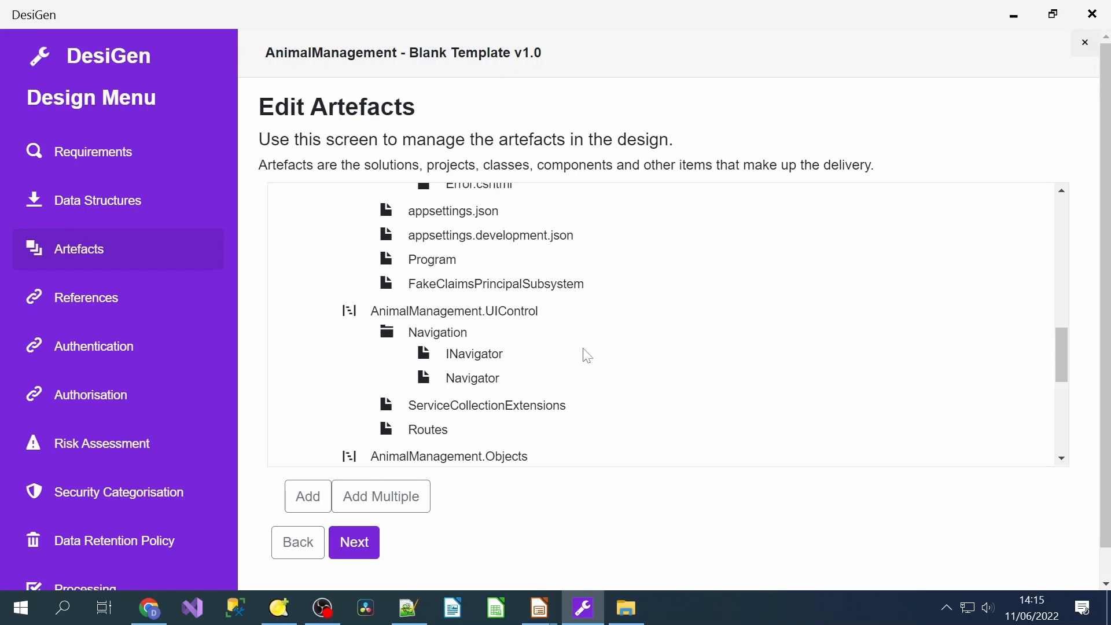
pyautogui.scroll(-1, 601, 339)
pyautogui.scroll(-4, 602, 339)
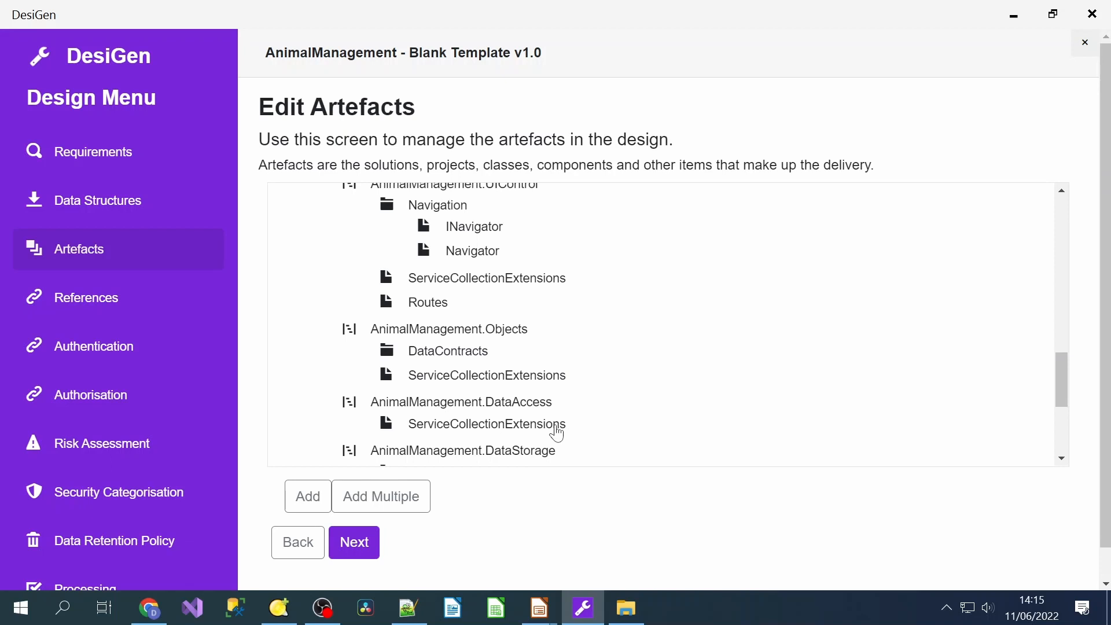
pyautogui.click(415, 503)
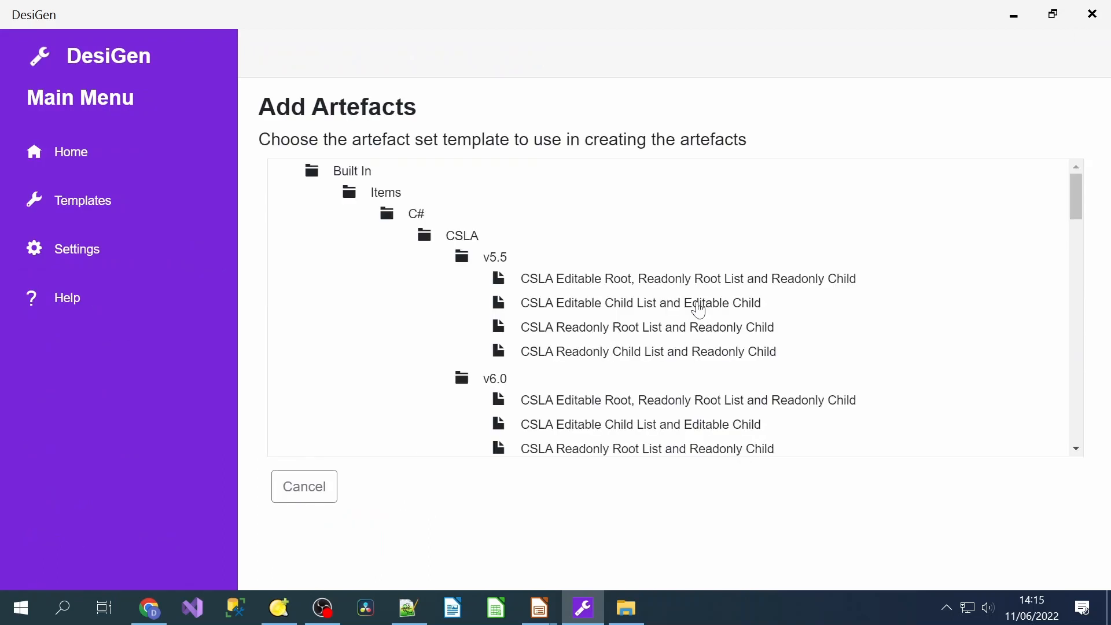
pyautogui.scroll(-10, 699, 311)
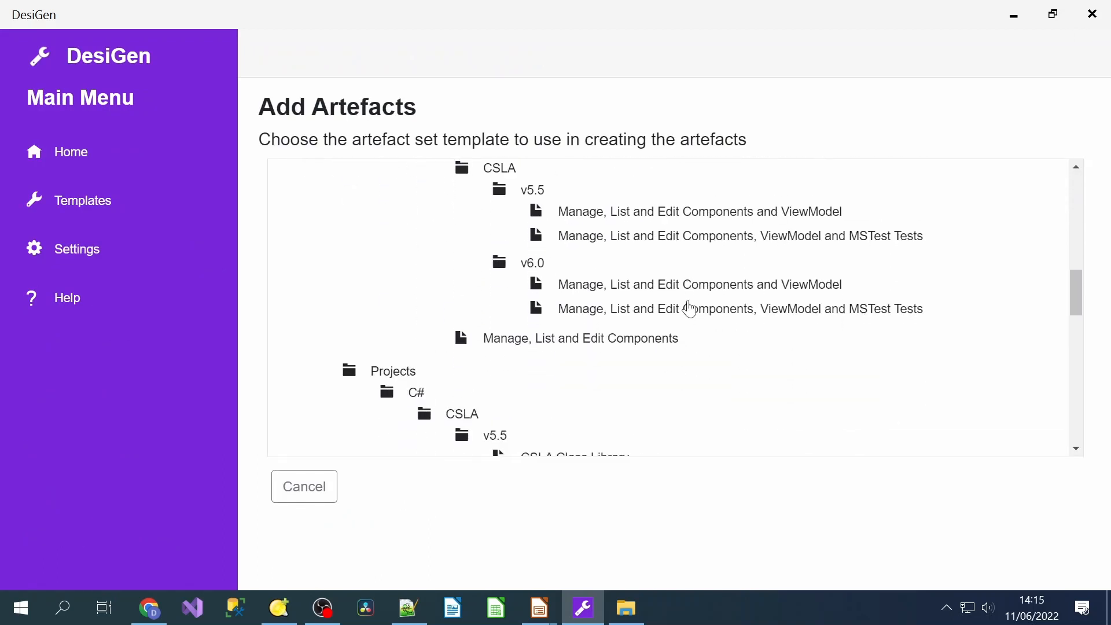
pyautogui.scroll(-5, 690, 309)
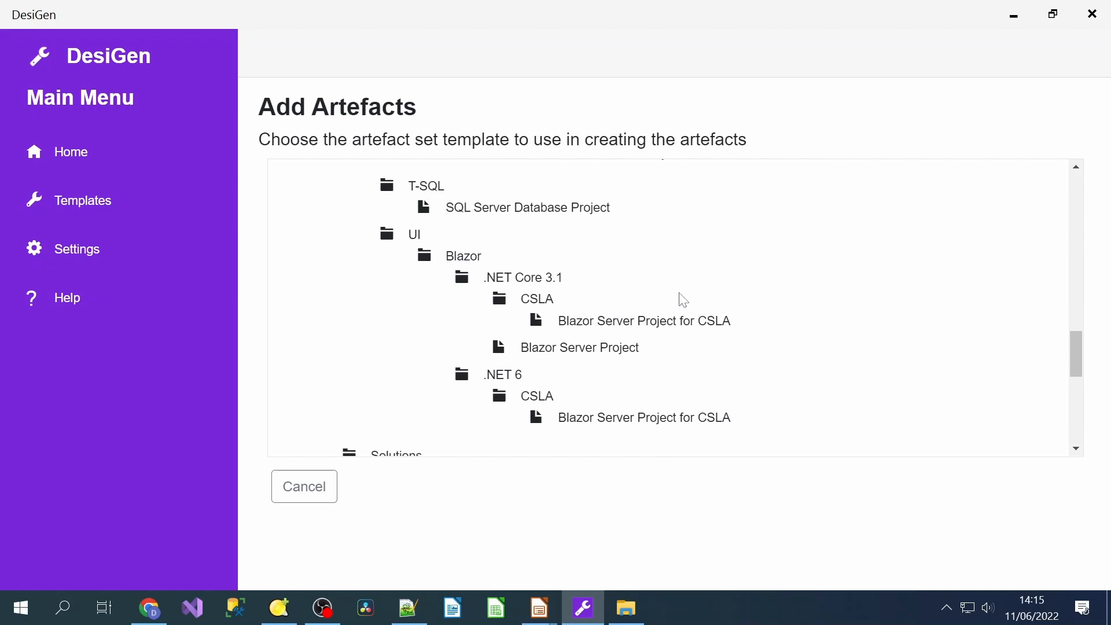
pyautogui.scroll(3, 686, 300)
pyautogui.scroll(1, 683, 300)
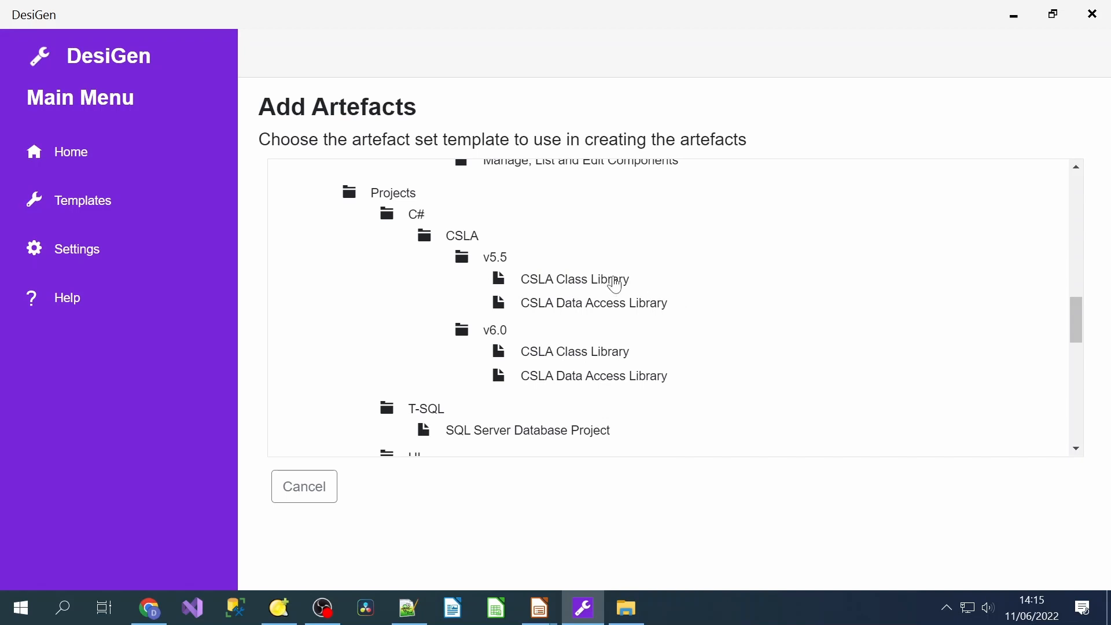
pyautogui.scroll(2, 616, 286)
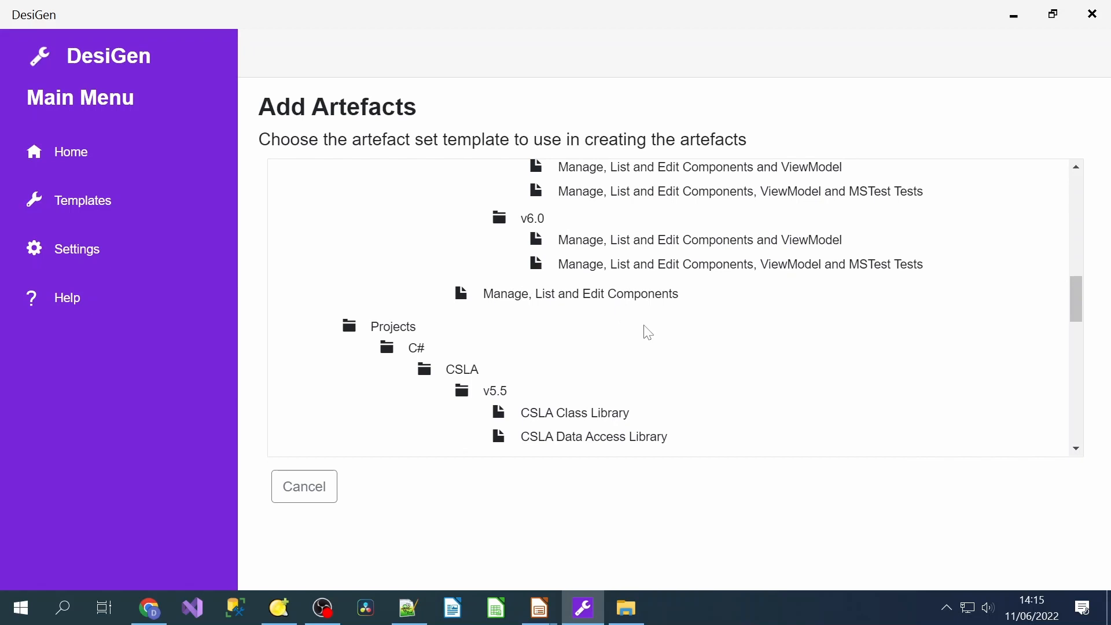
pyautogui.scroll(2, 648, 334)
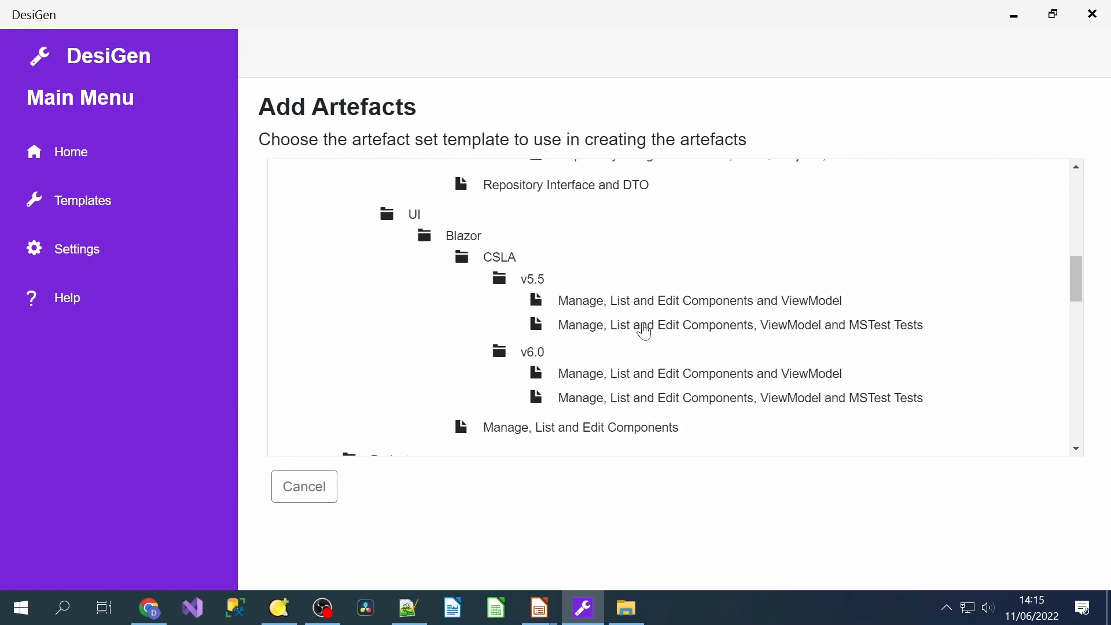
pyautogui.scroll(2, 644, 332)
pyautogui.scroll(3, 642, 331)
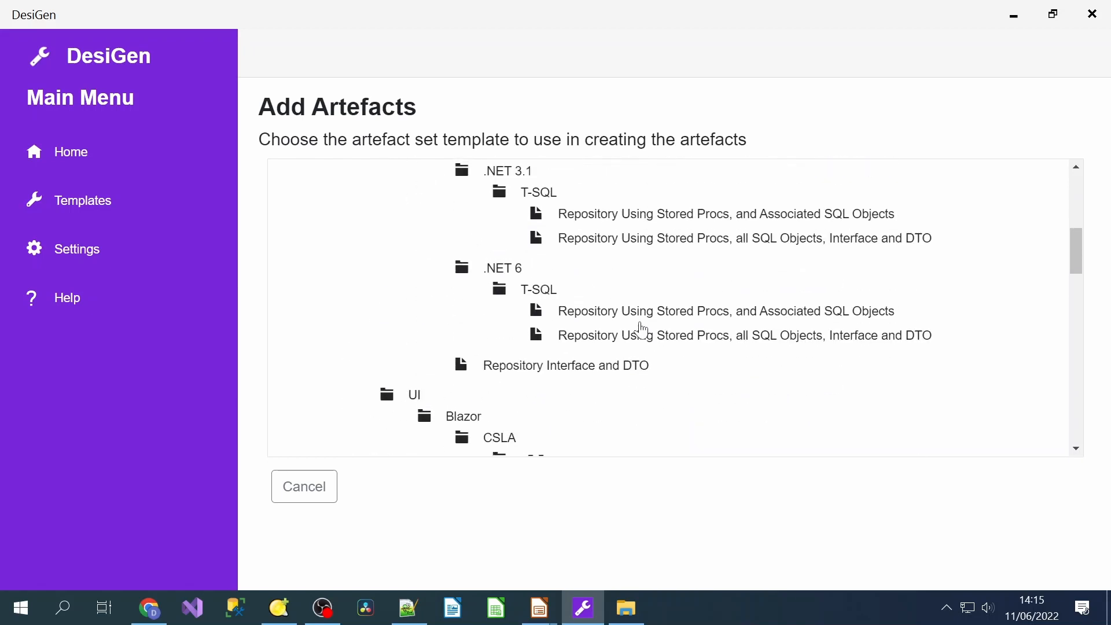
pyautogui.scroll(2, 642, 331)
pyautogui.scroll(2, 643, 331)
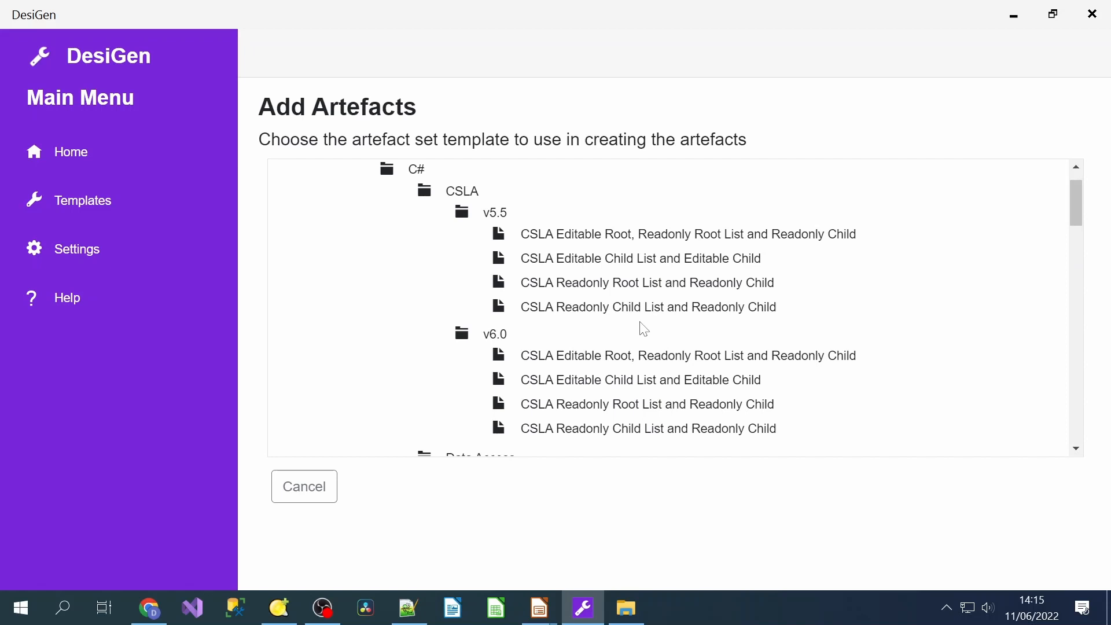
pyautogui.click(636, 356)
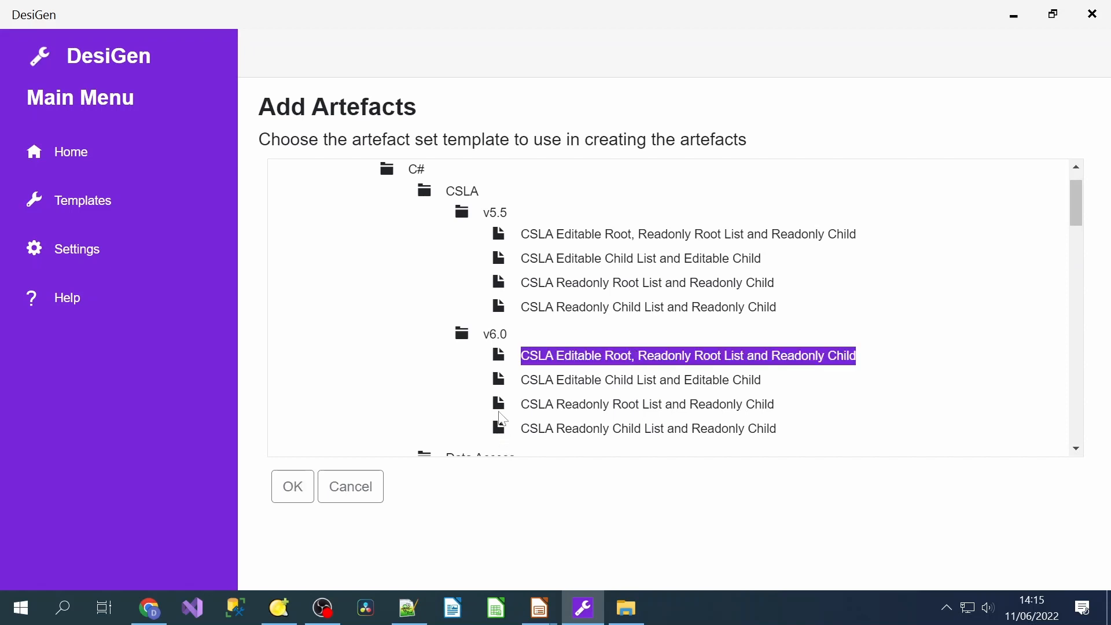
pyautogui.click(292, 493)
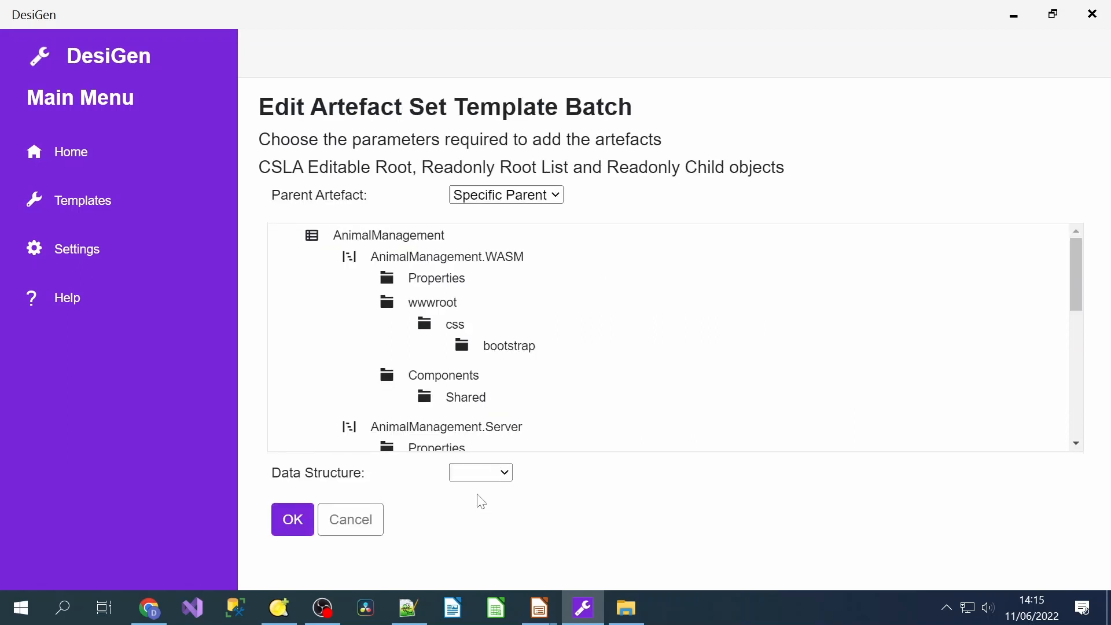
# Choose the Animal data structure and AnimalManagement.Objects as the parent artefact, and confirm the artefact set batch.
pyautogui.click(482, 472)
pyautogui.click(485, 494)
pyautogui.scroll(-5, 573, 359)
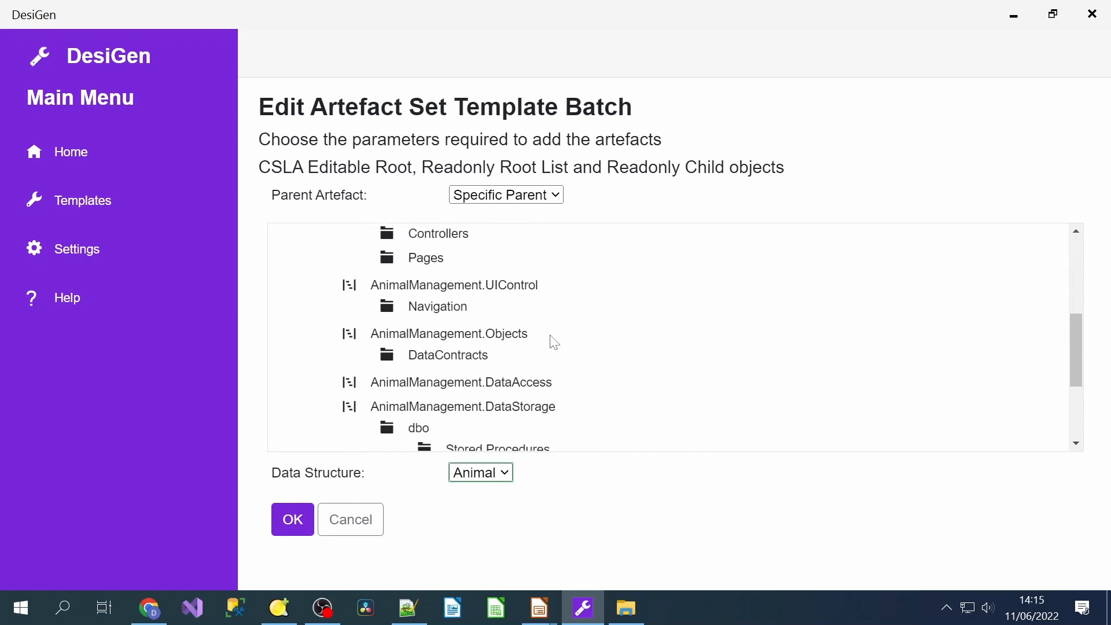
pyautogui.click(508, 339)
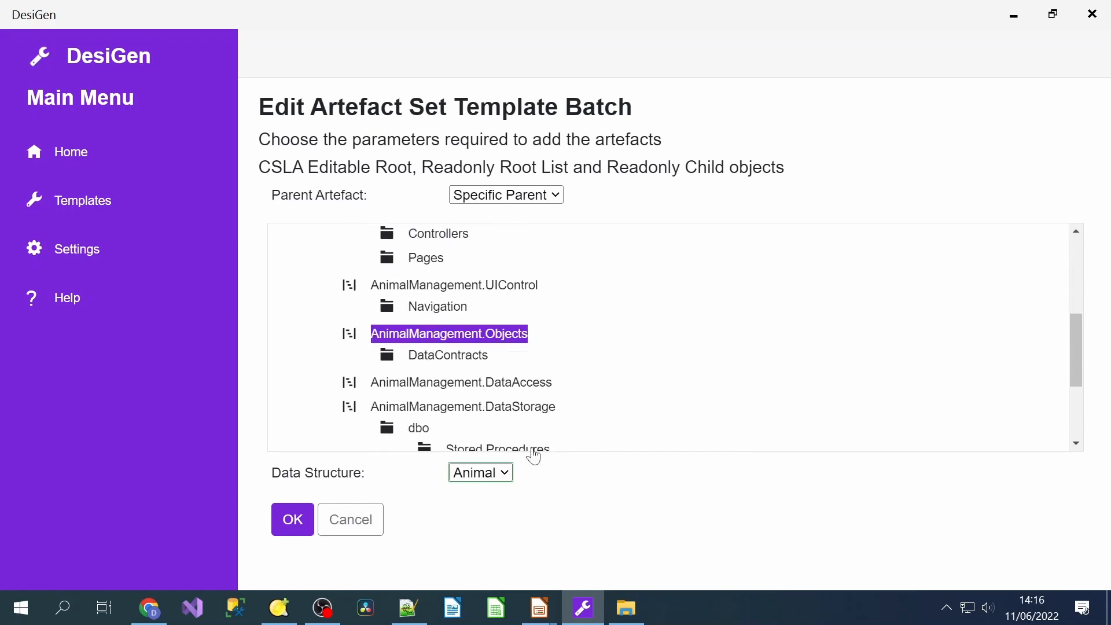
pyautogui.click(289, 525)
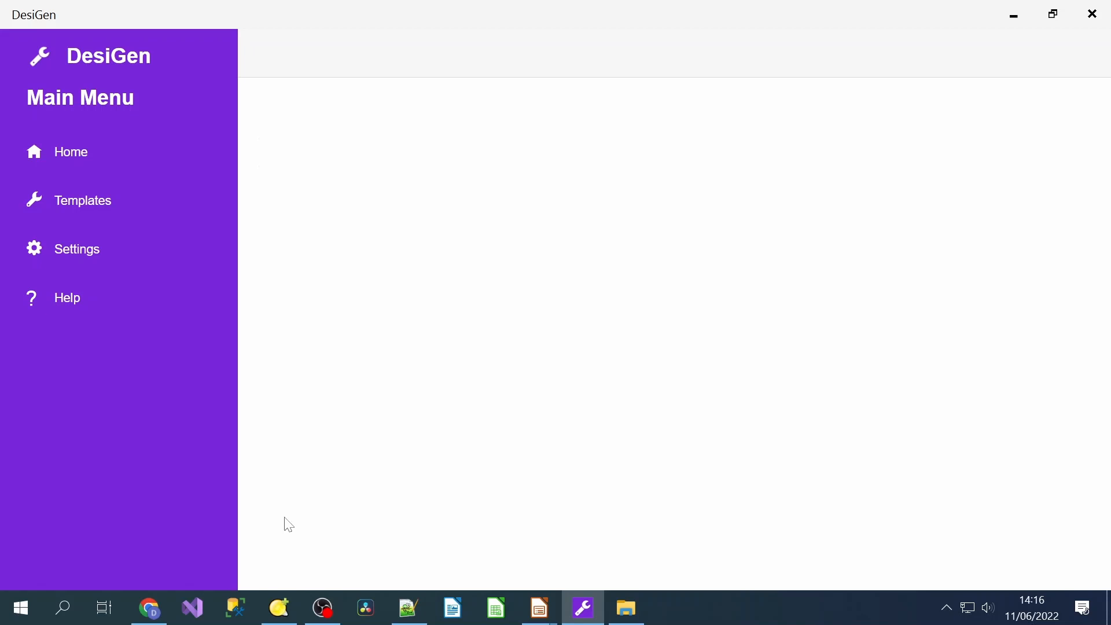
# Set the Fetch, Create, Edit and Delete authorisations of the CSLA EditableRoot artefact to Users.
pyautogui.scroll(-3, 545, 301)
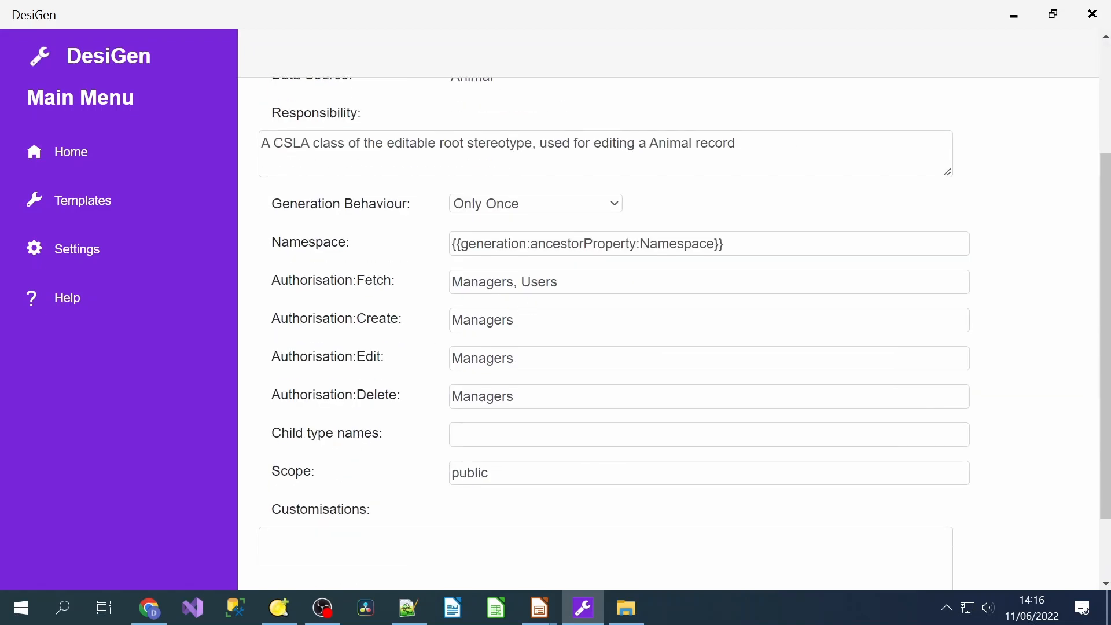
pyautogui.moveTo(521, 282); pyautogui.dragTo(364, 282)
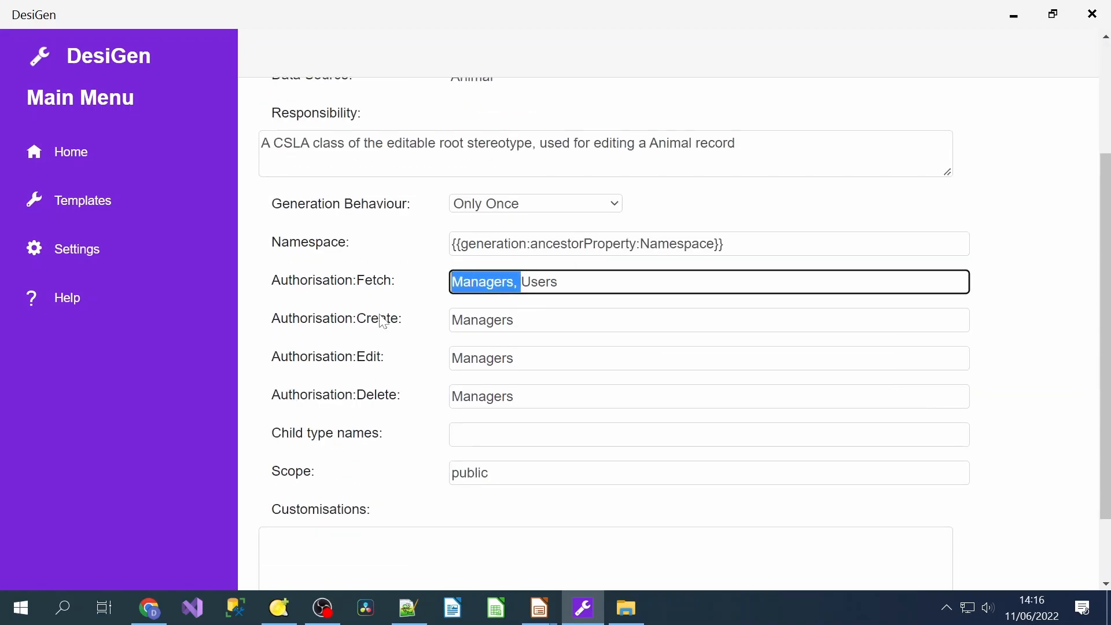
pyautogui.press('BackSpace')
pyautogui.hotkey('ctrl', 'a')
pyautogui.hotkey('ctrl', 'c')
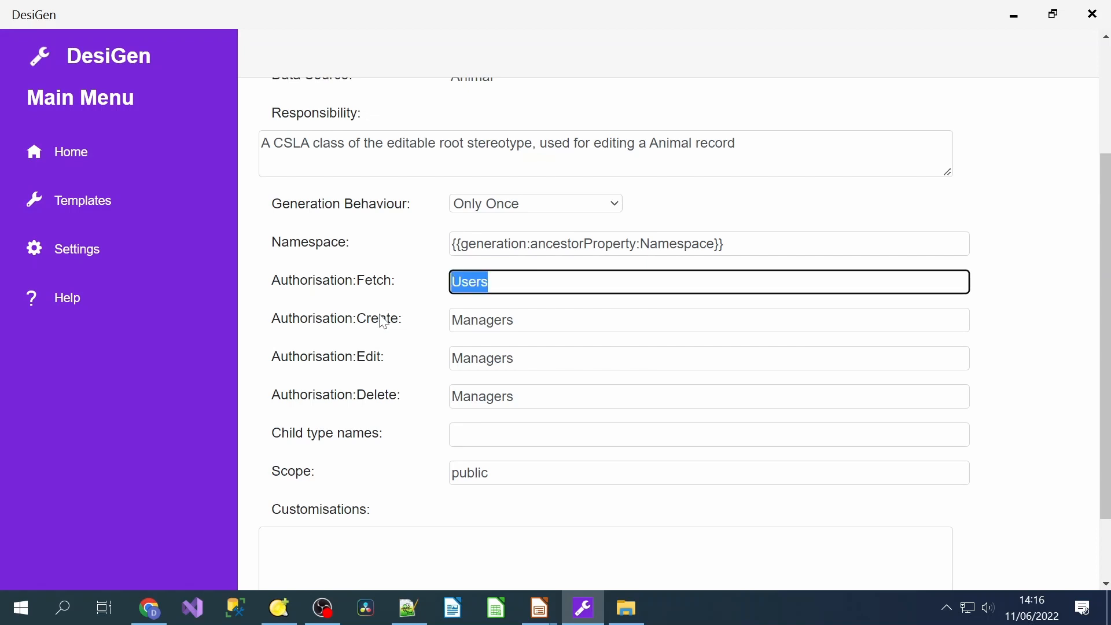
pyautogui.press('Tab')
pyautogui.hotkey('ctrl', 'v')
pyautogui.press('Tab')
pyautogui.hotkey('ctrl', 'v')
pyautogui.press('Tab')
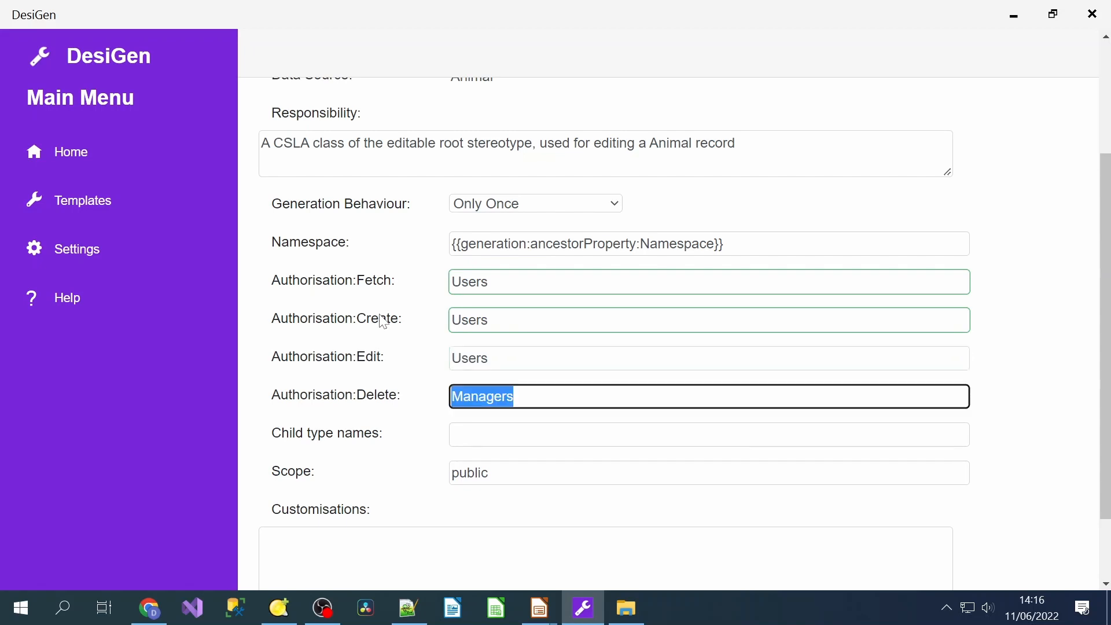
pyautogui.hotkey('ctrl', 'v')
# Name the CSLA EditableRoot artefact AnimalEdit and create it.
pyautogui.scroll(3, 683, 316)
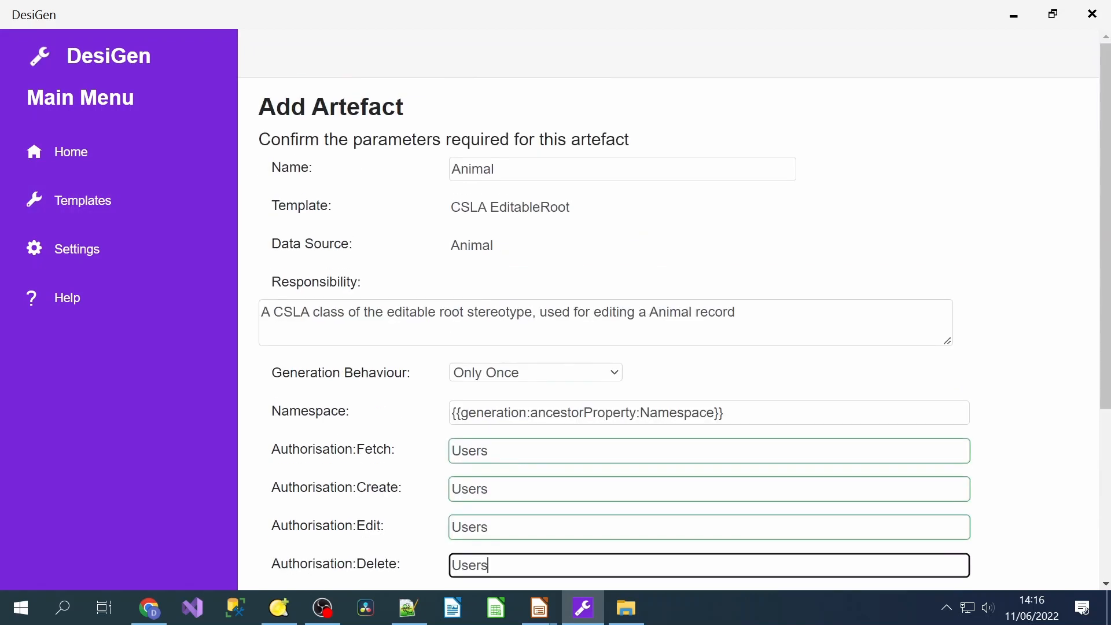
pyautogui.click(495, 169)
pyautogui.write('Edit')
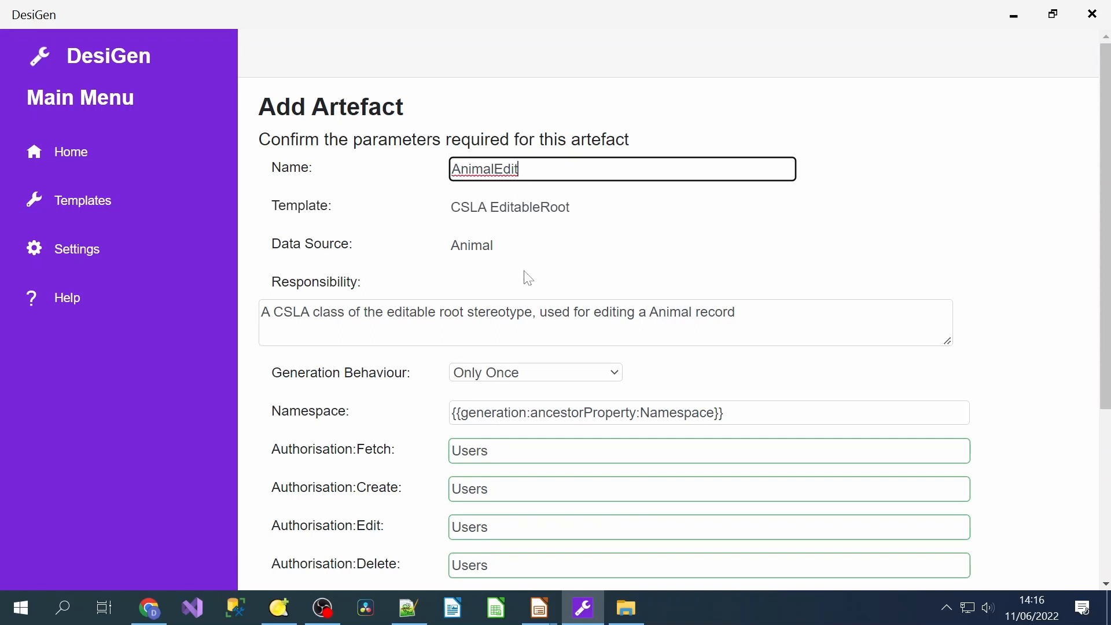
pyautogui.scroll(-3, 528, 283)
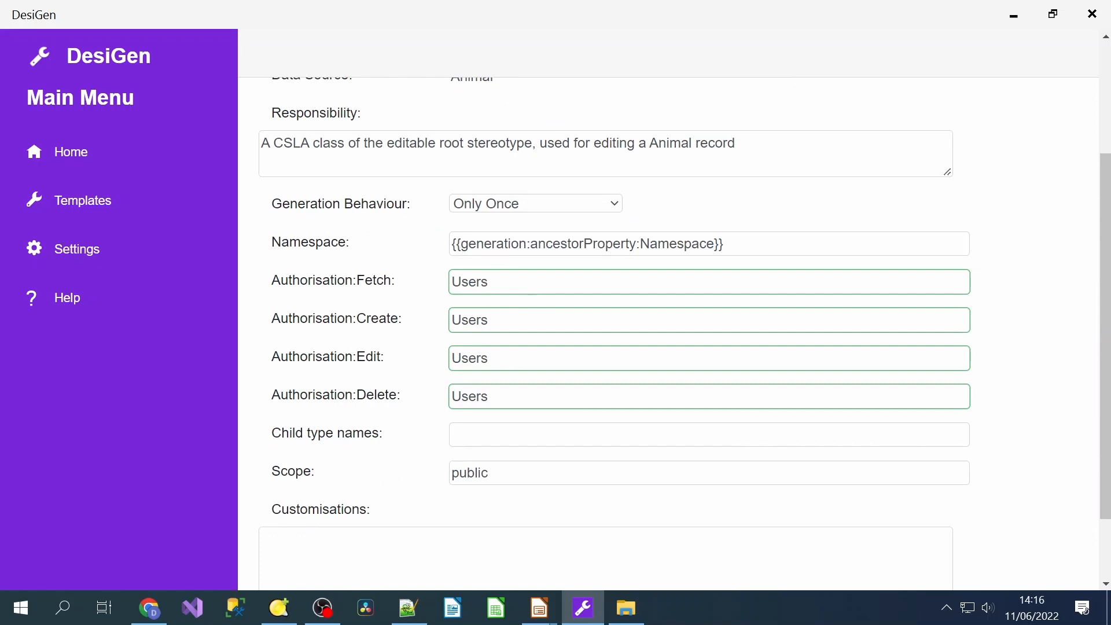
pyautogui.scroll(-2, 432, 395)
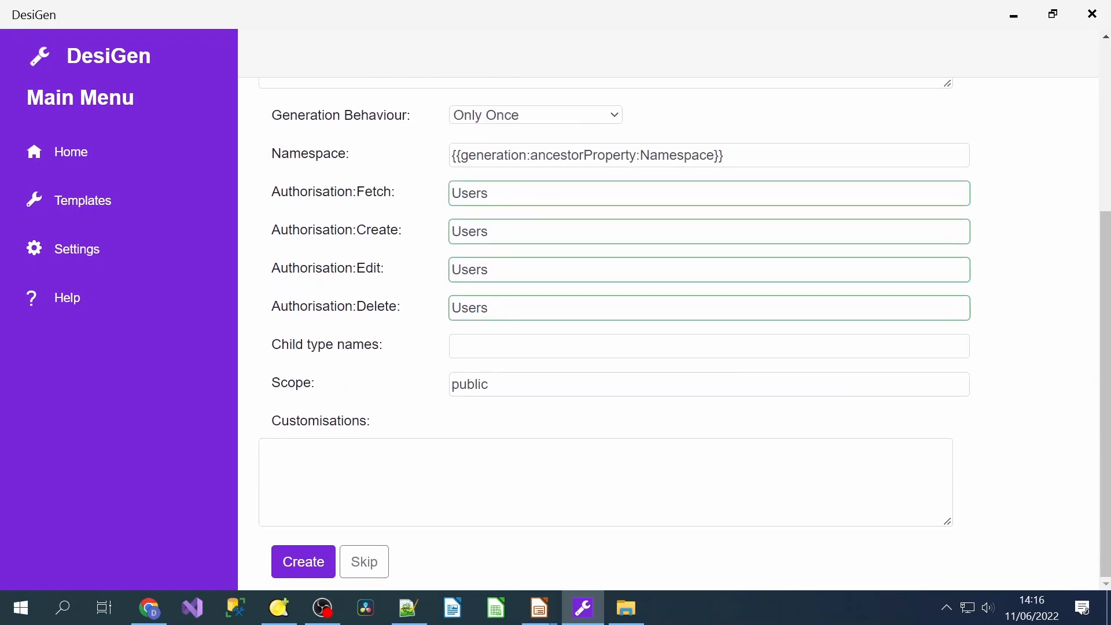
pyautogui.click(305, 562)
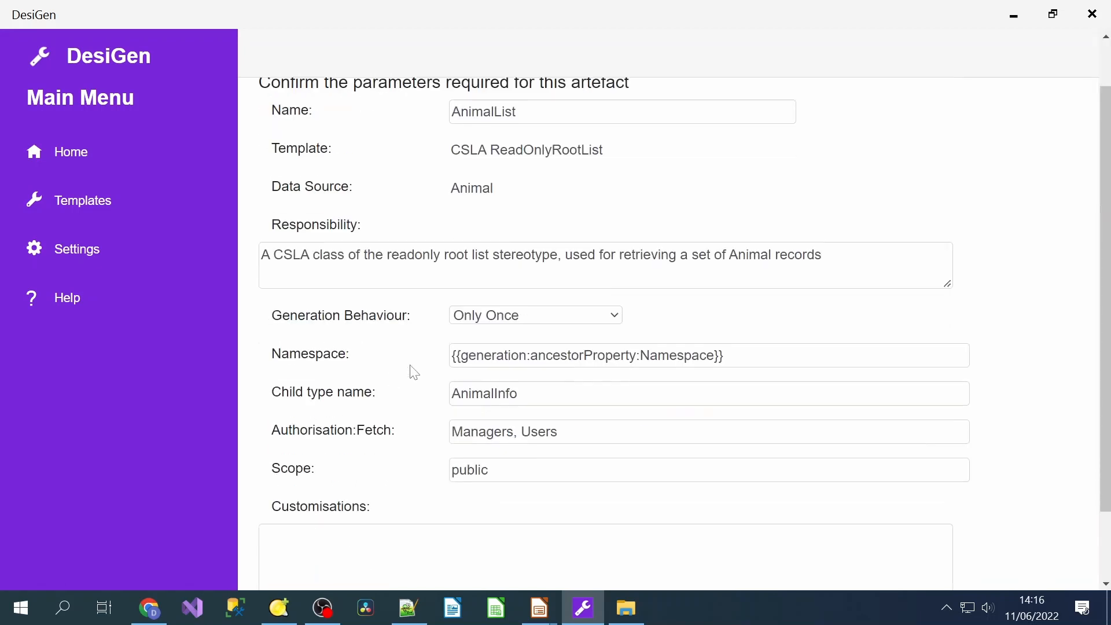
# Set the Fetch authorisation of the AnimalList artefact to Users and create the artefact.
pyautogui.scroll(-2, 414, 372)
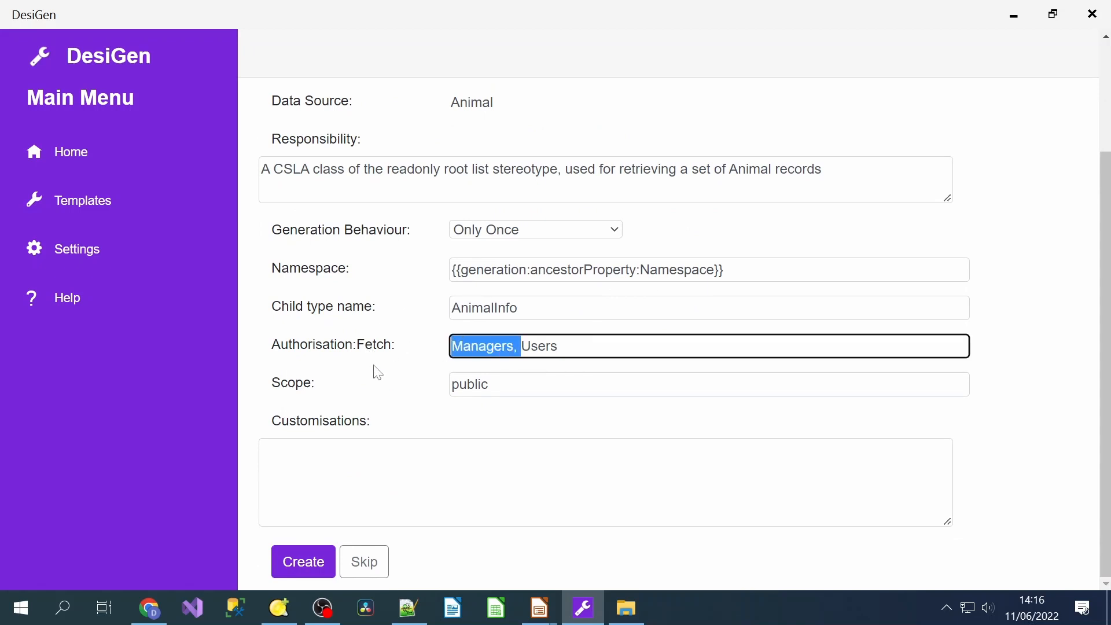
pyautogui.press('BackSpace')
pyautogui.scroll(3, 371, 385)
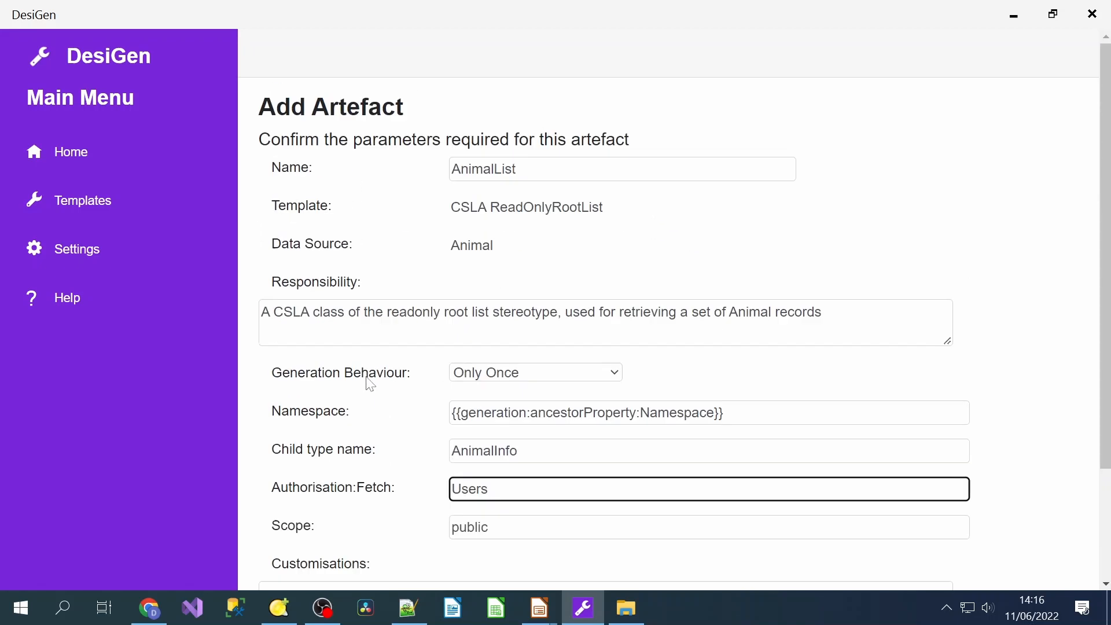
pyautogui.scroll(-3, 509, 295)
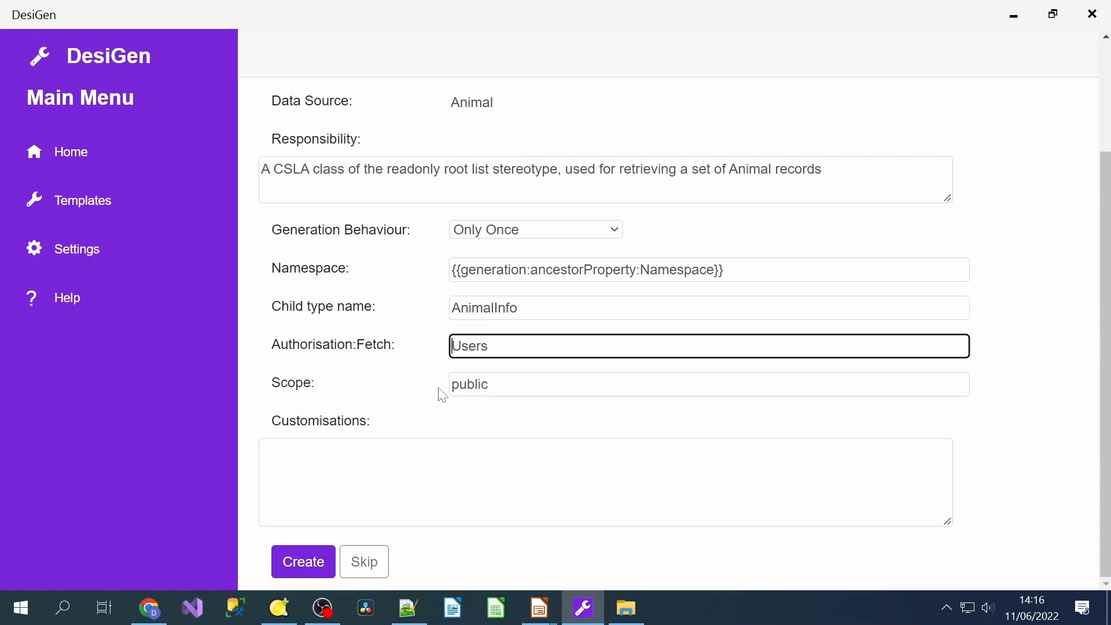
pyautogui.click(311, 565)
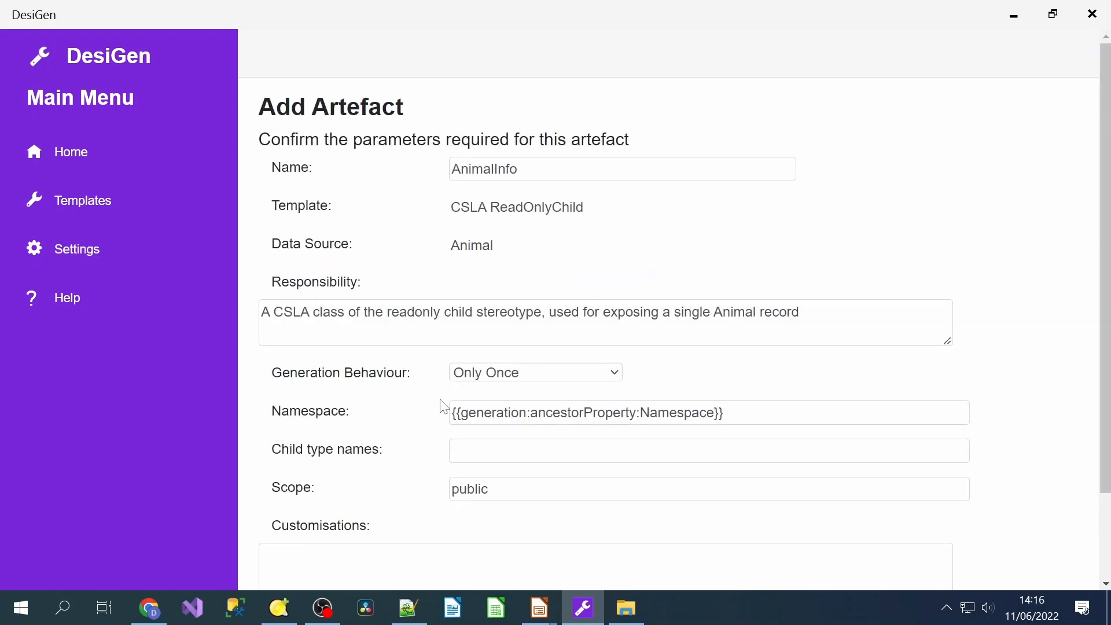
# Create the AnimalInfo CSLA ReadOnlyChild artefact with its suggested parameters.
pyautogui.scroll(-3, 307, 565)
pyautogui.scroll(-3, 315, 513)
pyautogui.click(320, 571)
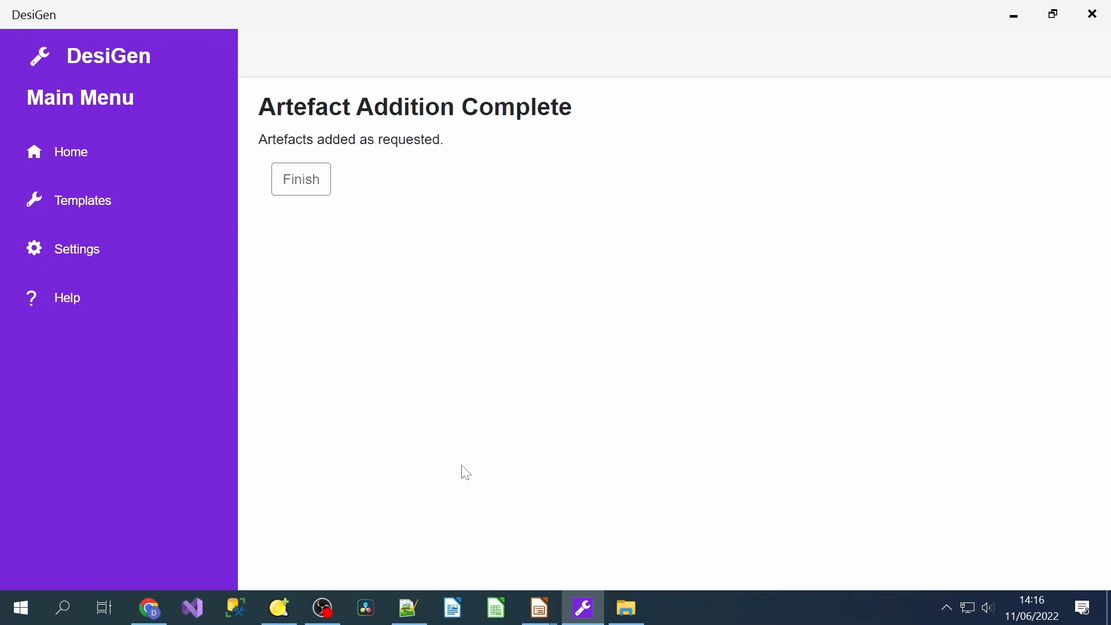
# Finish the CSLA addition and start adding multiple artefacts with the .NET 6 T-SQL set "Repository Using Stored Procs, all SQL Objects, Interface and DTO".
pyautogui.click(308, 178)
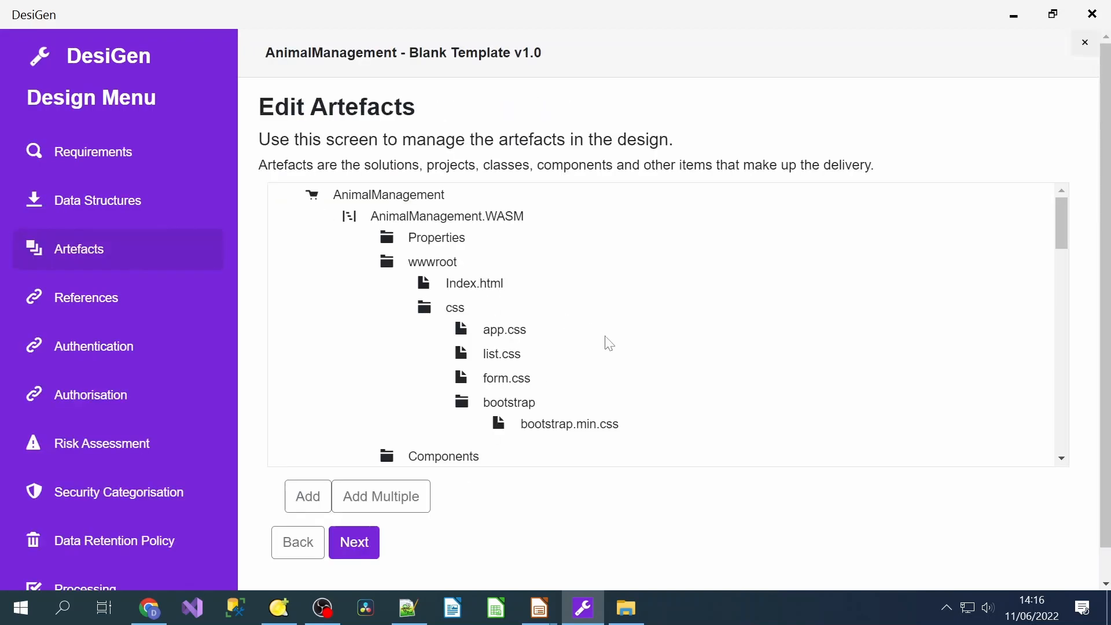
pyautogui.scroll(-3, 614, 347)
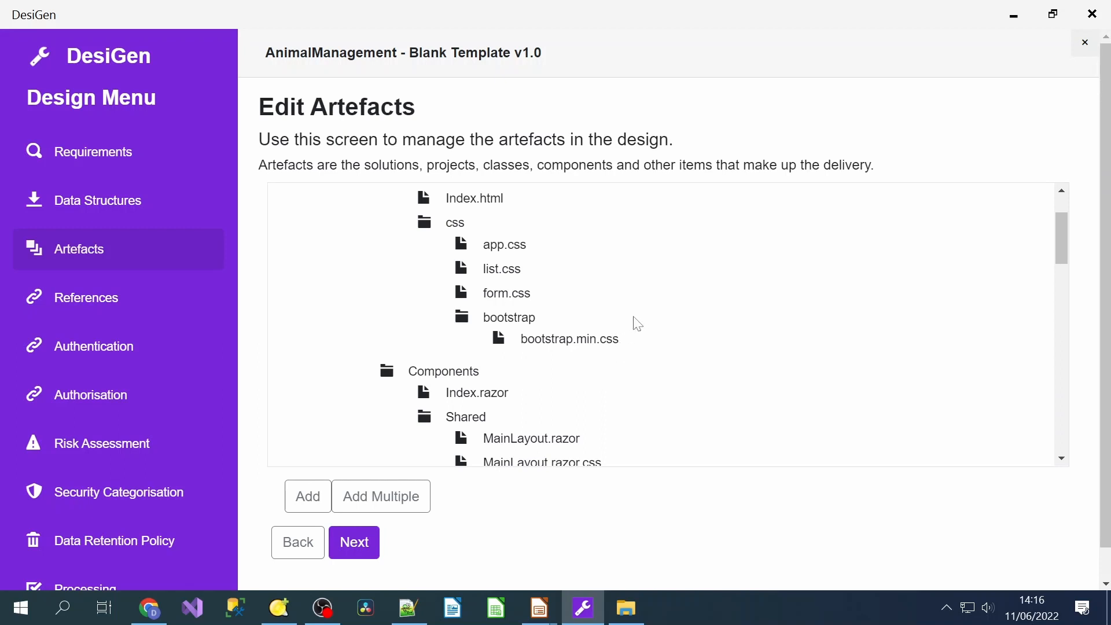
pyautogui.click(413, 506)
pyautogui.scroll(-6, 607, 308)
pyautogui.scroll(-1, 607, 308)
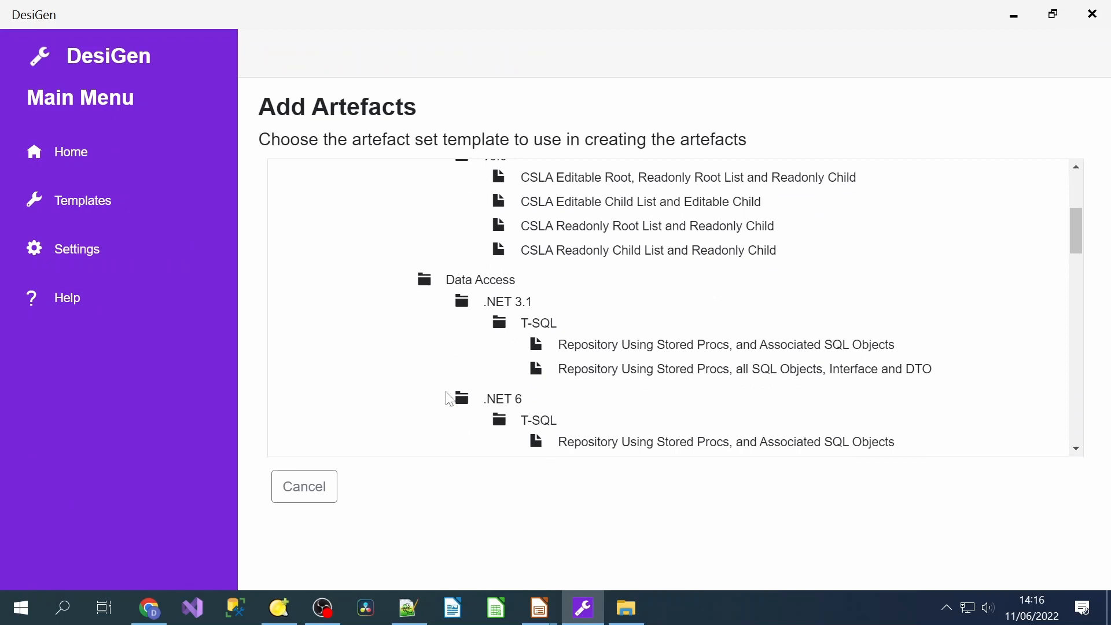
pyautogui.scroll(-2, 519, 377)
pyautogui.click(593, 378)
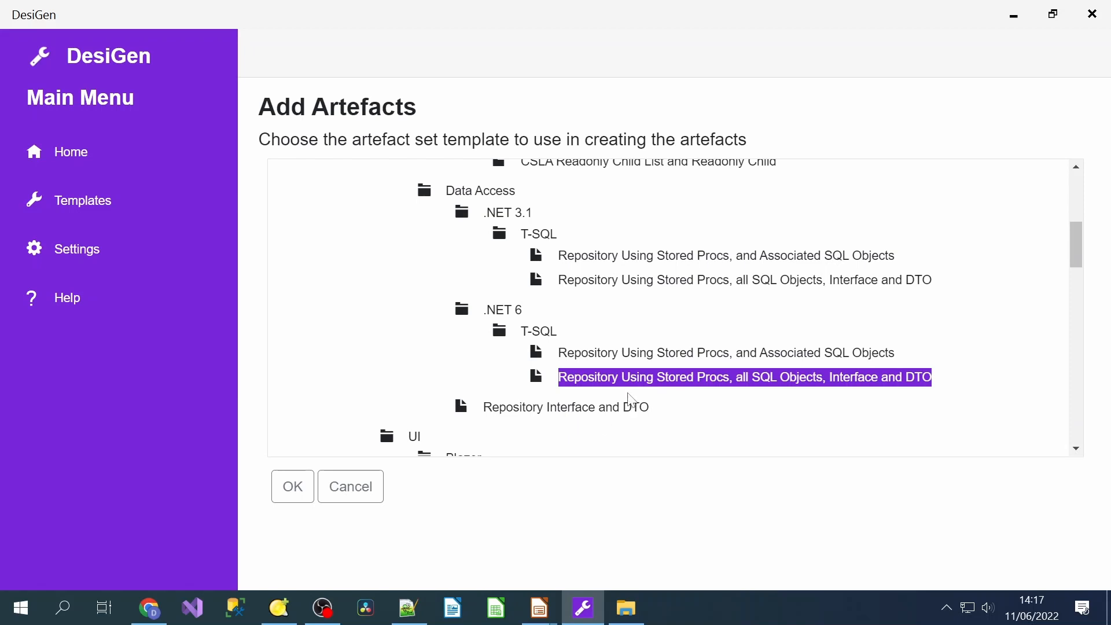
pyautogui.scroll(-1, 610, 289)
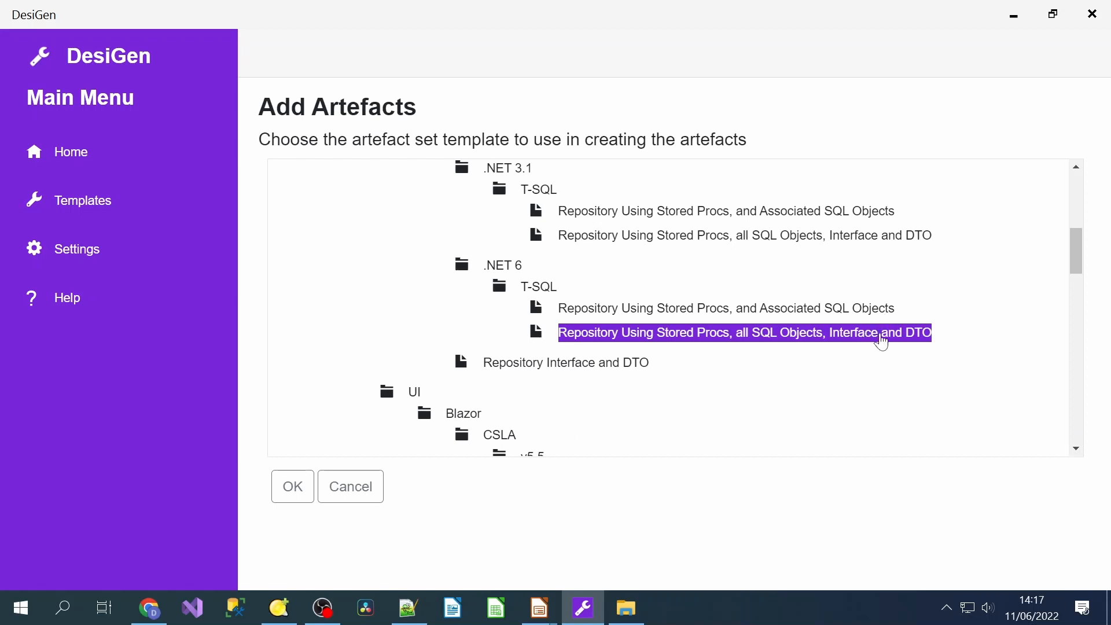
pyautogui.click(291, 486)
# Assign the repository interface and DTO to the DataContracts folder of AnimalManagement.Objects, with Animal as the data structure.
pyautogui.scroll(-1, 648, 282)
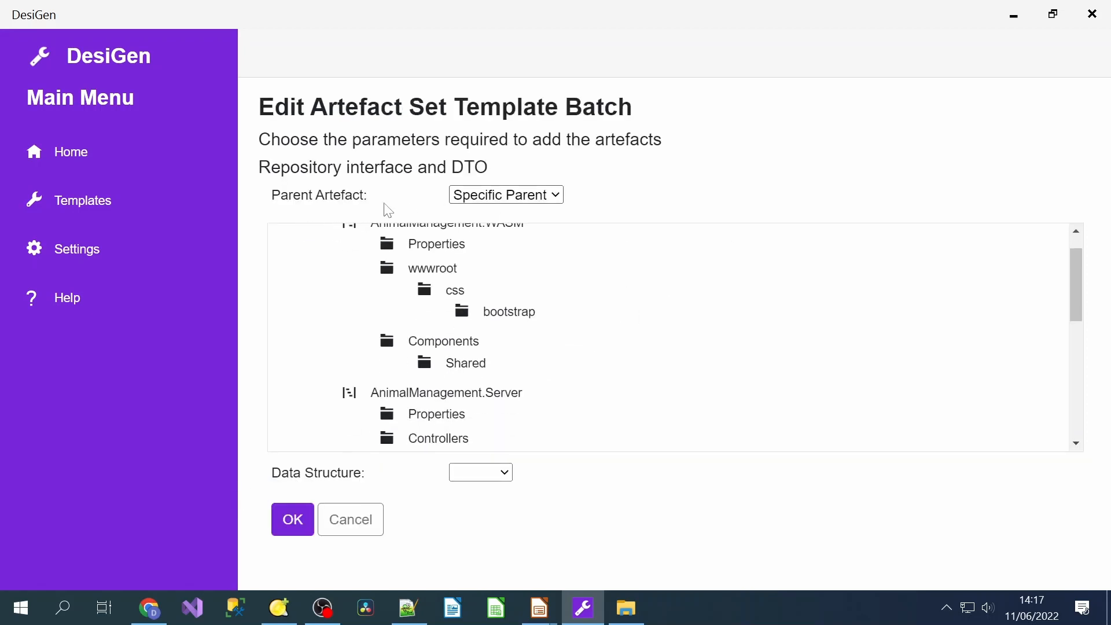
pyautogui.moveTo(259, 167); pyautogui.dragTo(490, 168)
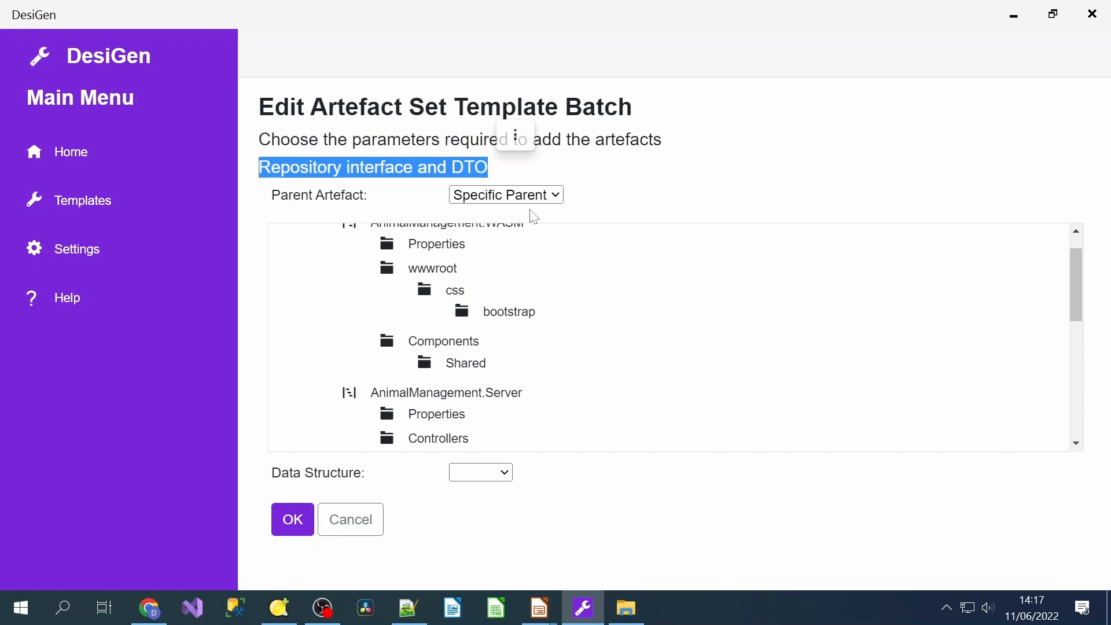
pyautogui.scroll(-2, 611, 285)
pyautogui.scroll(-2, 561, 363)
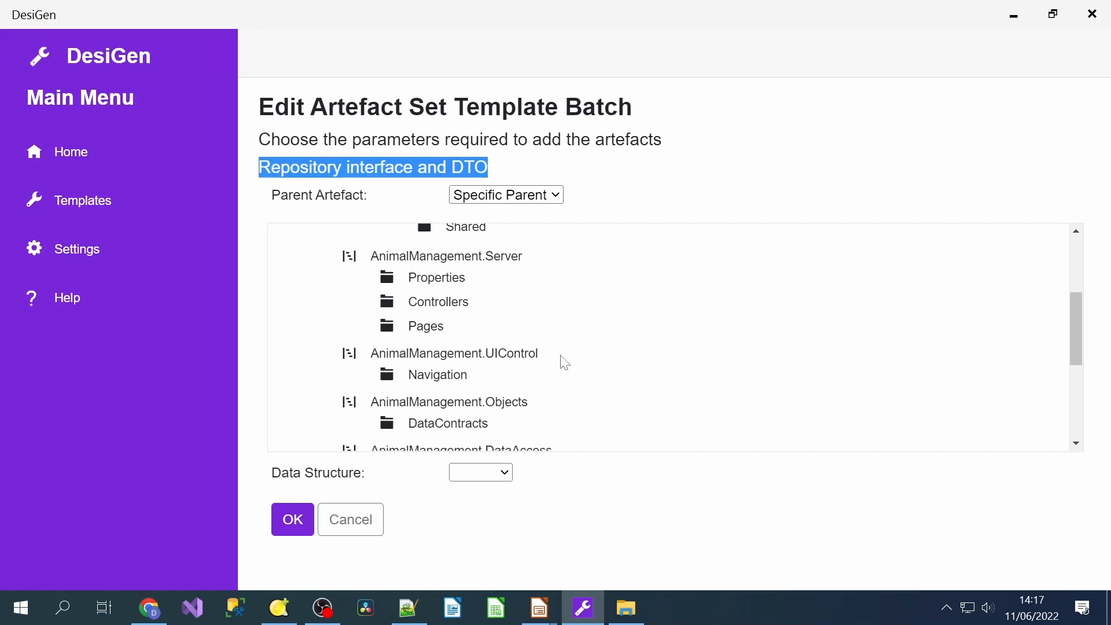
pyautogui.scroll(-2, 534, 385)
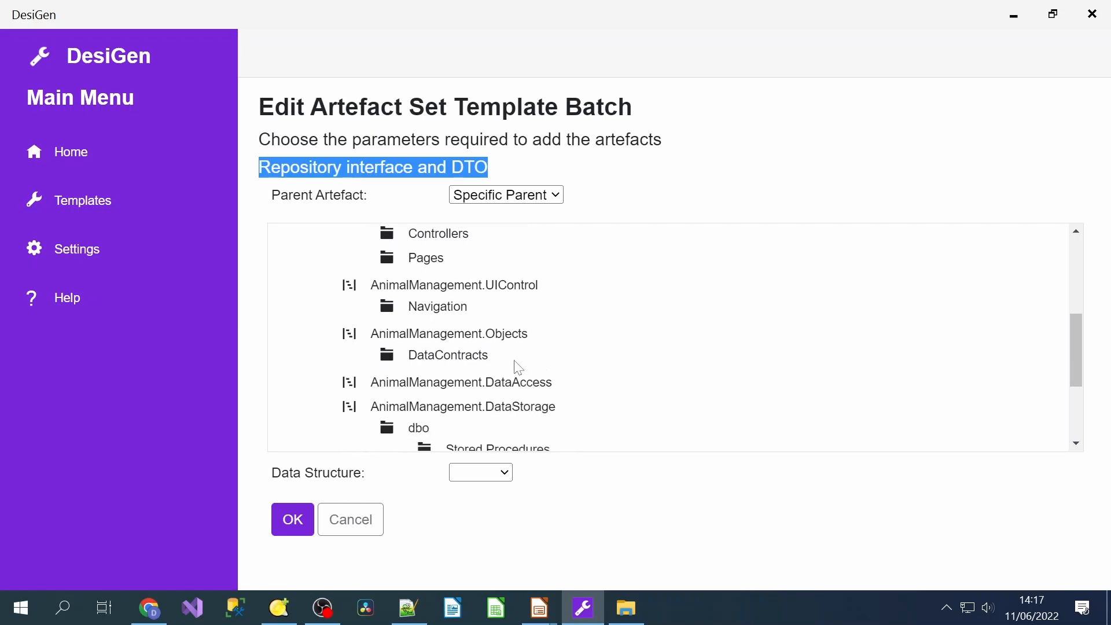
pyautogui.click(464, 355)
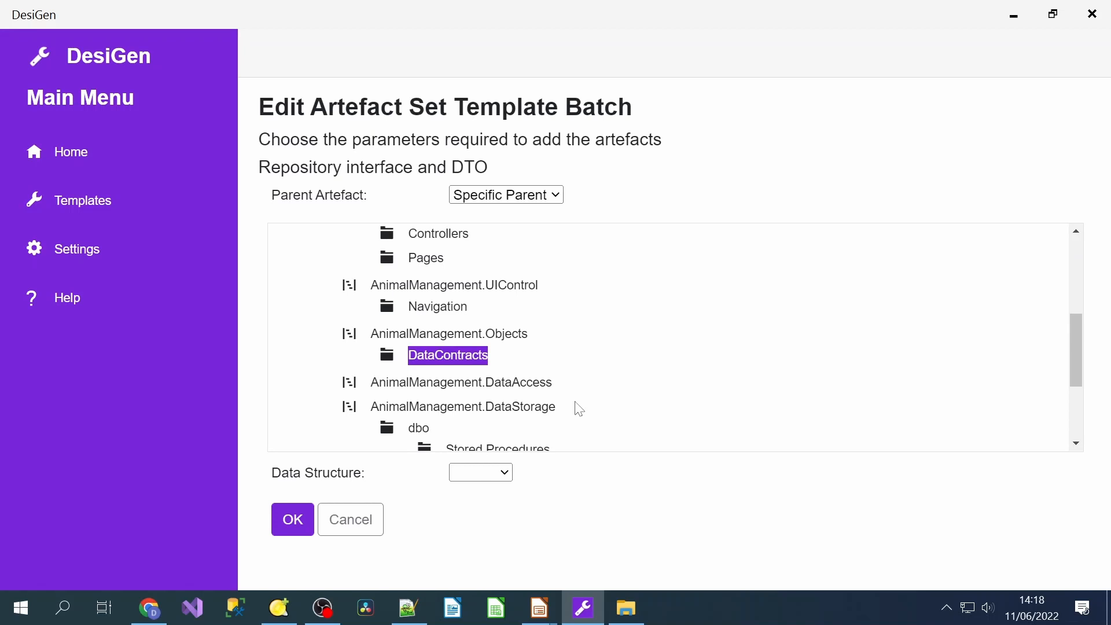
pyautogui.click(503, 473)
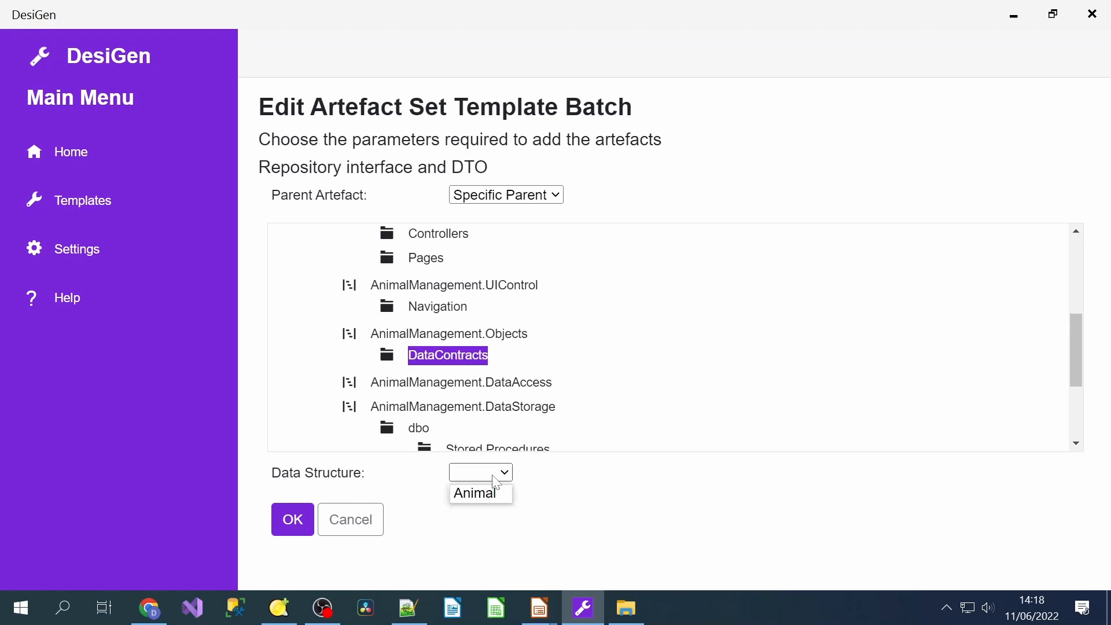
pyautogui.click(490, 497)
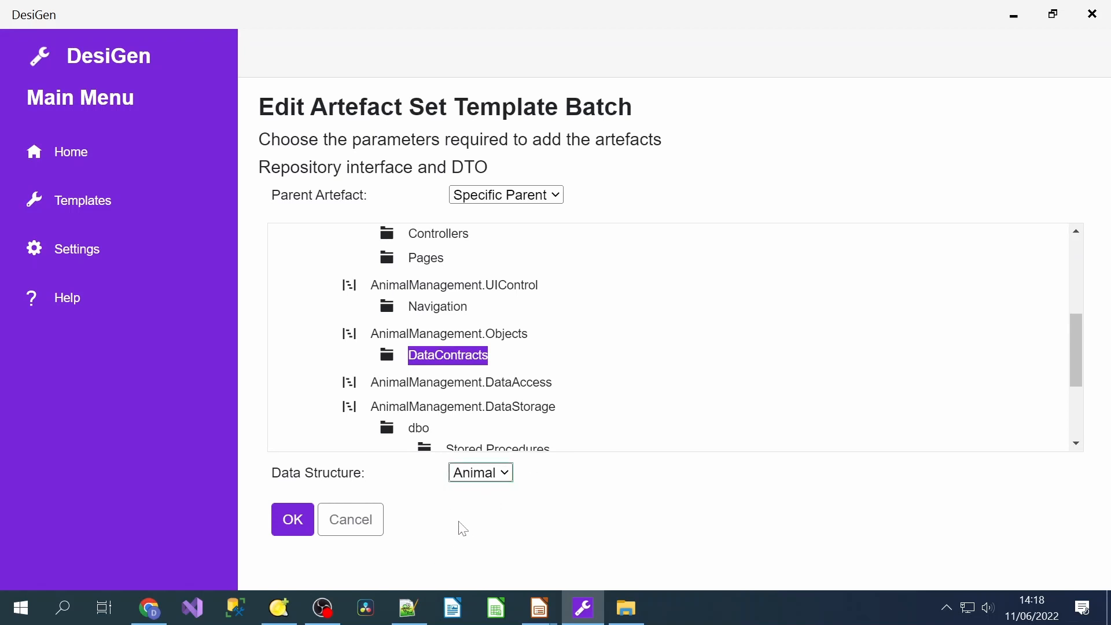
pyautogui.click(297, 520)
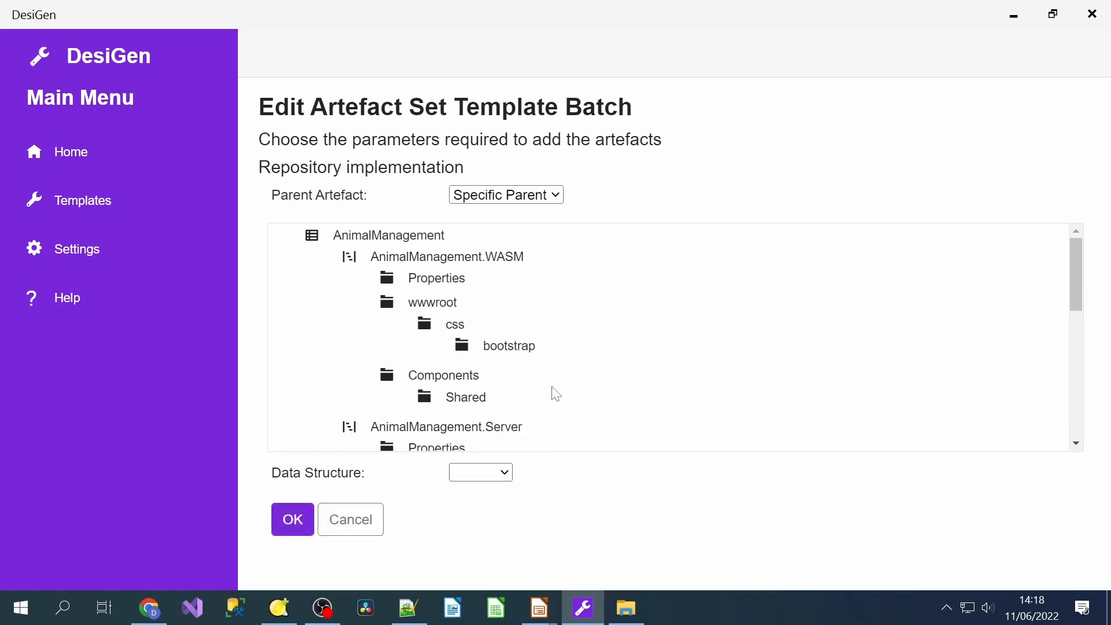
# Assign the repository implementation to the AnimalManagement.DataAccess project, with Animal as the data structure.
pyautogui.moveTo(259, 168); pyautogui.dragTo(476, 181)
pyautogui.scroll(-5, 546, 303)
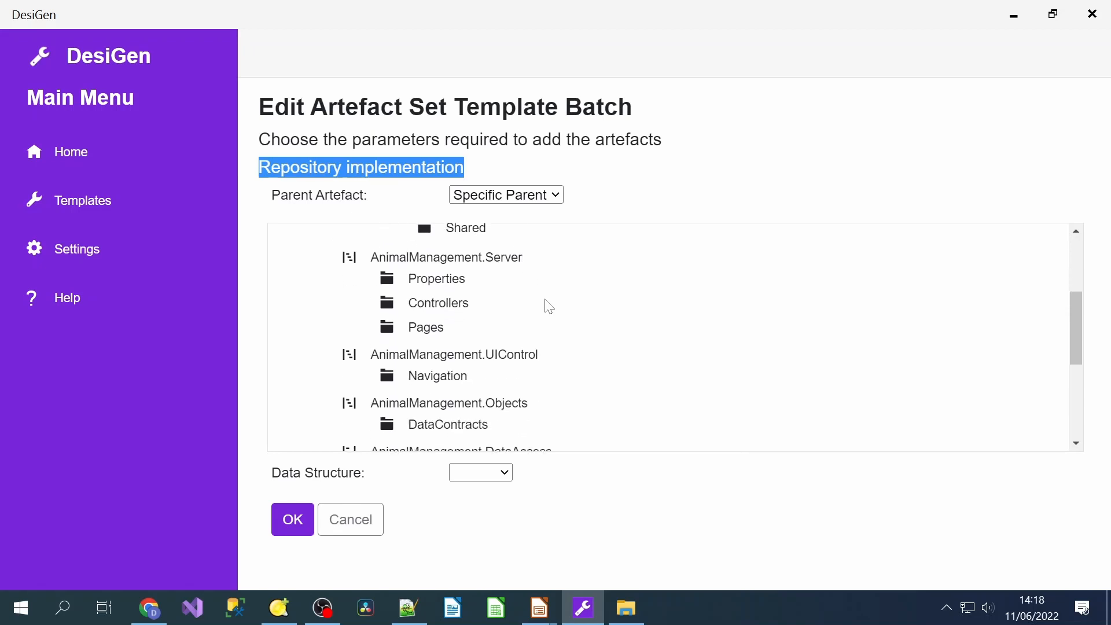
pyautogui.click(528, 350)
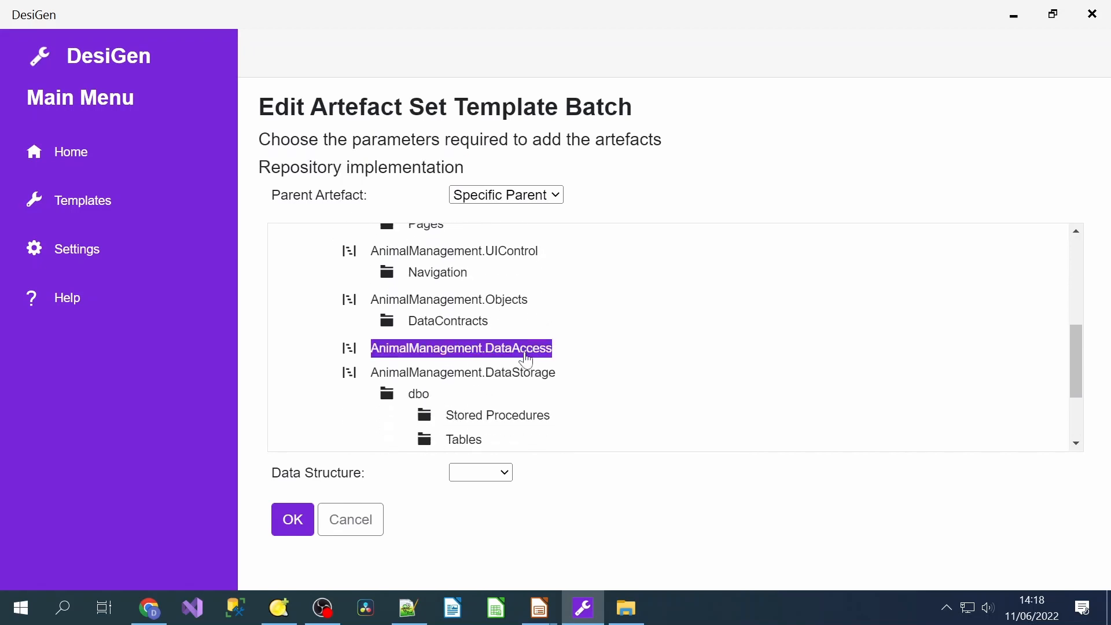
pyautogui.click(503, 480)
pyautogui.click(497, 492)
pyautogui.click(293, 517)
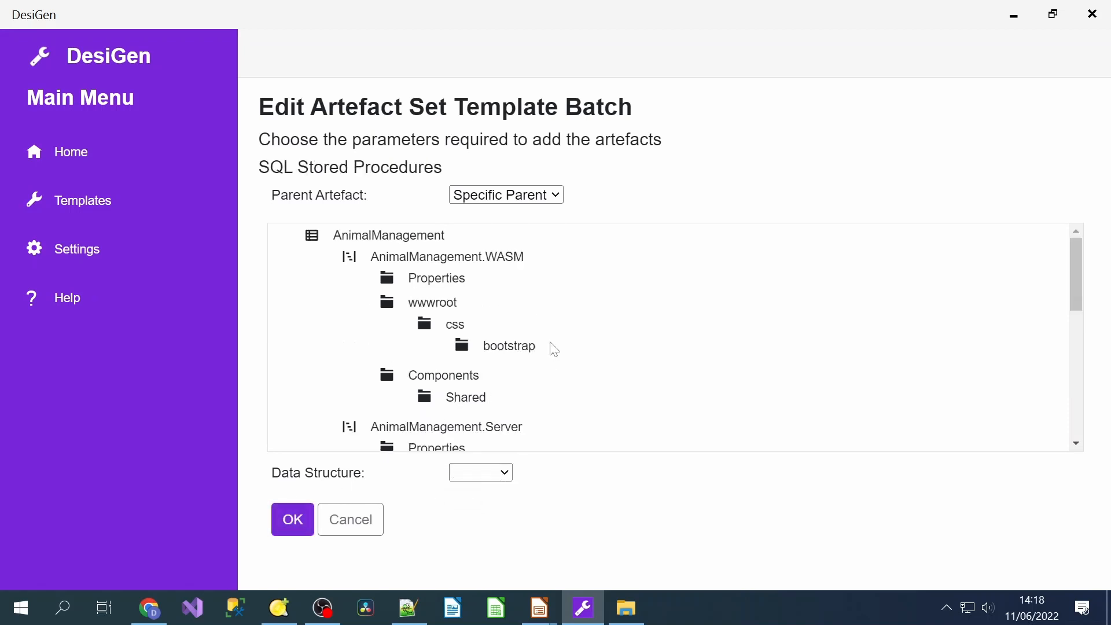
# Assign the SQL stored procedures to the dbo Stored Procedures folder of AnimalManagement.DataStorage, with Animal as the data structure.
pyautogui.scroll(-5, 549, 348)
pyautogui.scroll(-2, 549, 346)
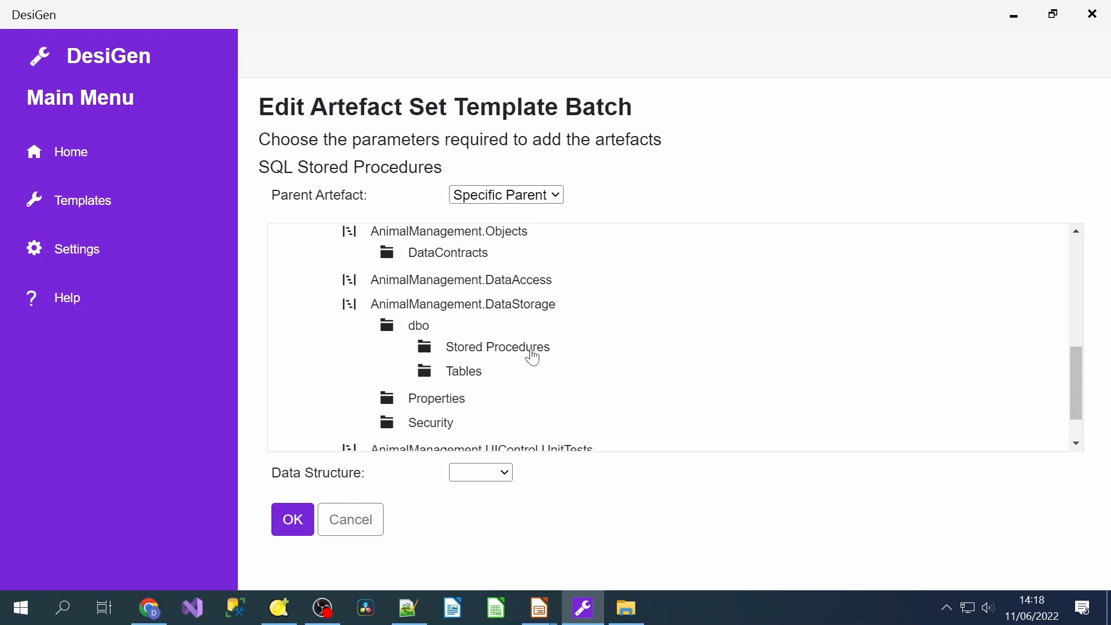
pyautogui.click(528, 351)
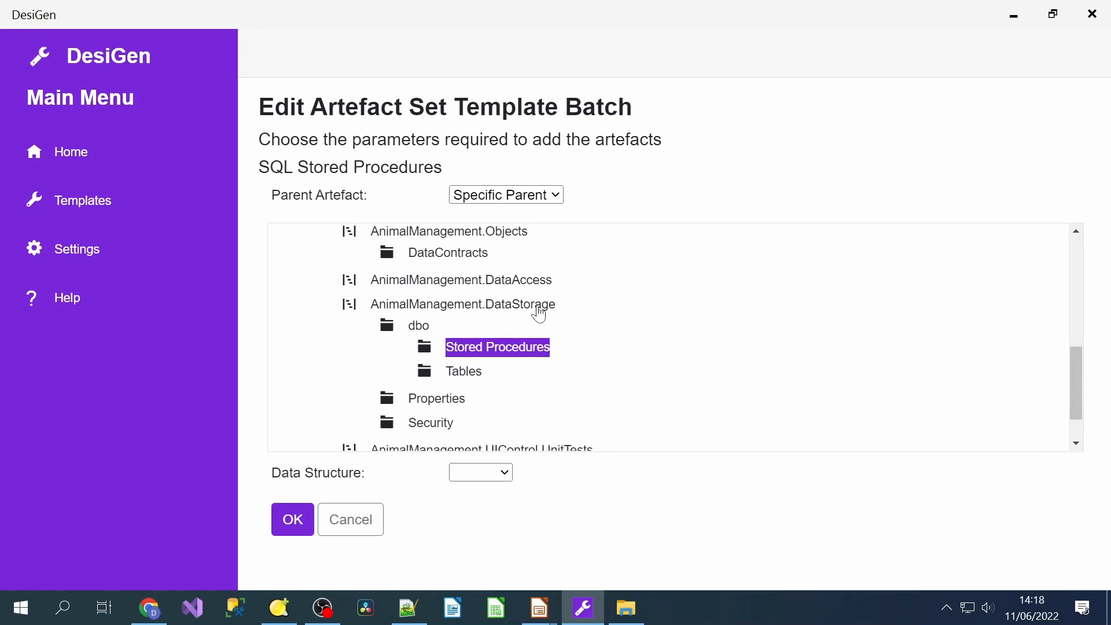
pyautogui.click(503, 473)
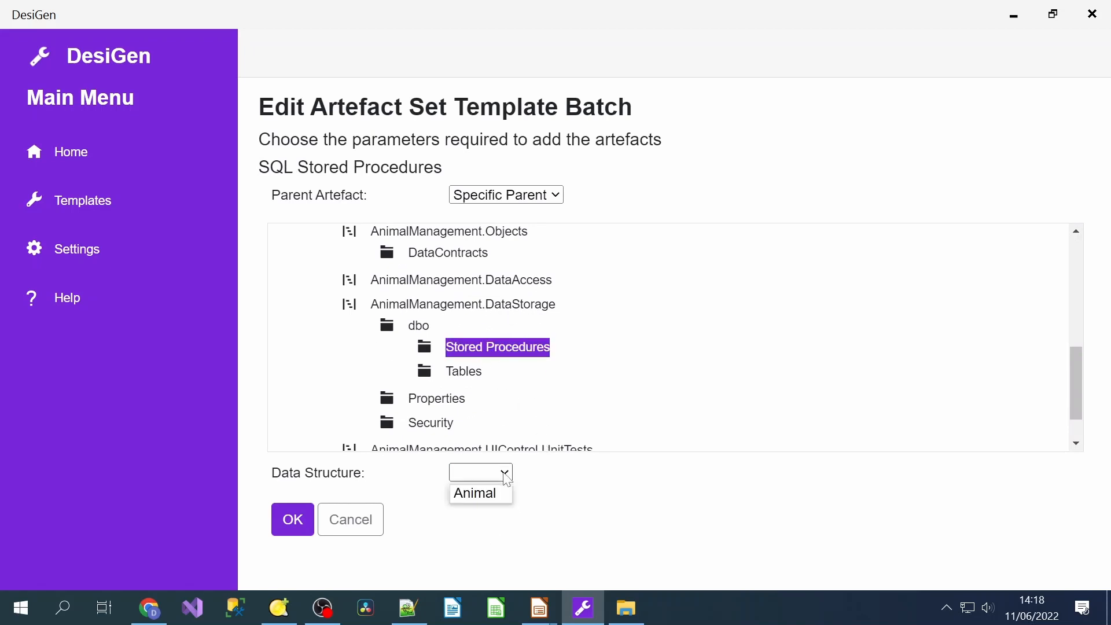
pyautogui.click(500, 493)
pyautogui.click(296, 524)
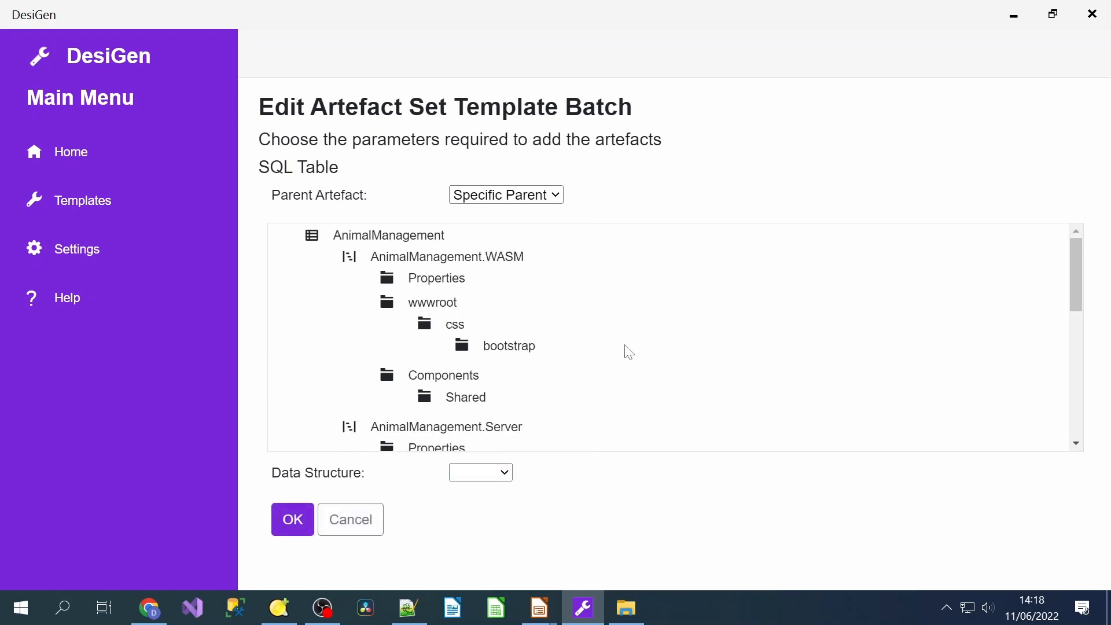
# Assign the SQL table to the dbo Tables folder of AnimalManagement.DataStorage, with Animal as the data structure.
pyautogui.scroll(-5, 625, 350)
pyautogui.scroll(-3, 518, 365)
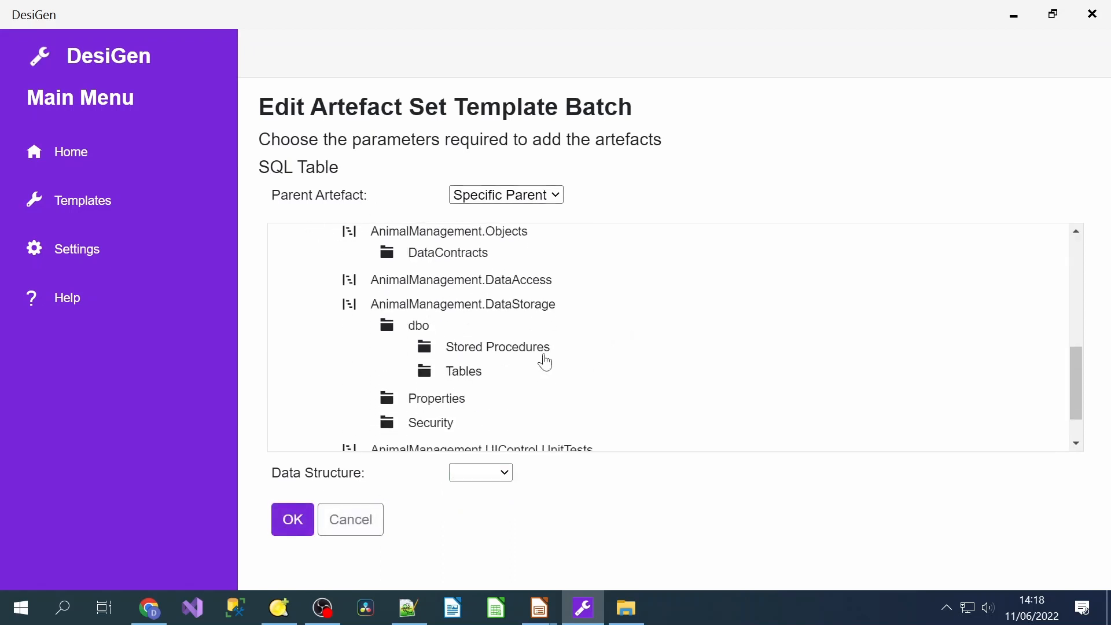
pyautogui.click(475, 374)
pyautogui.click(502, 472)
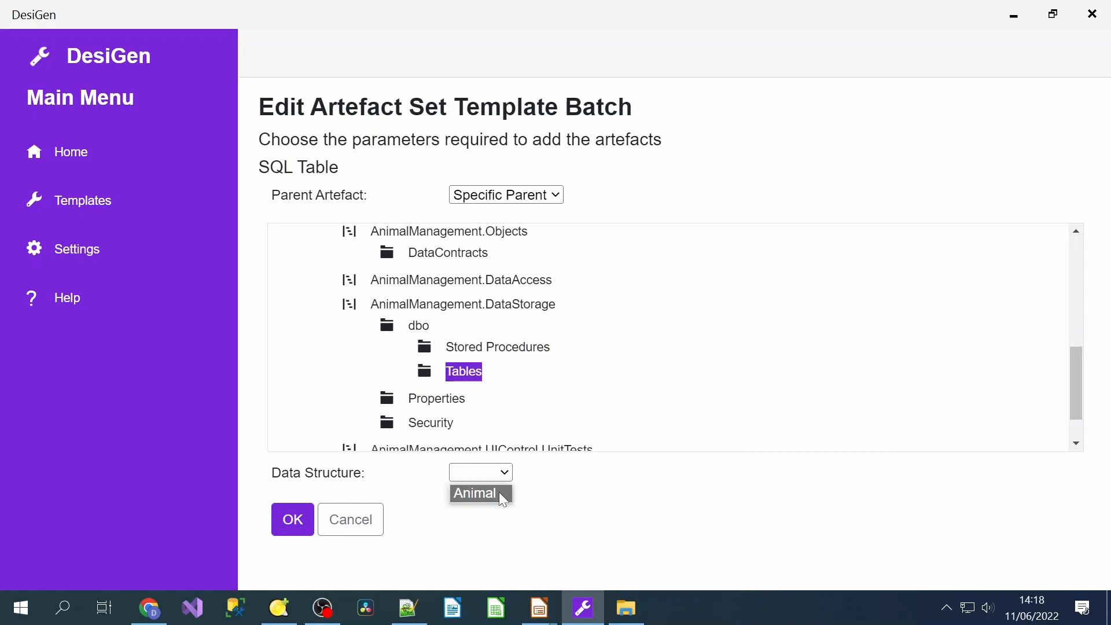
pyautogui.click(496, 492)
pyautogui.click(287, 531)
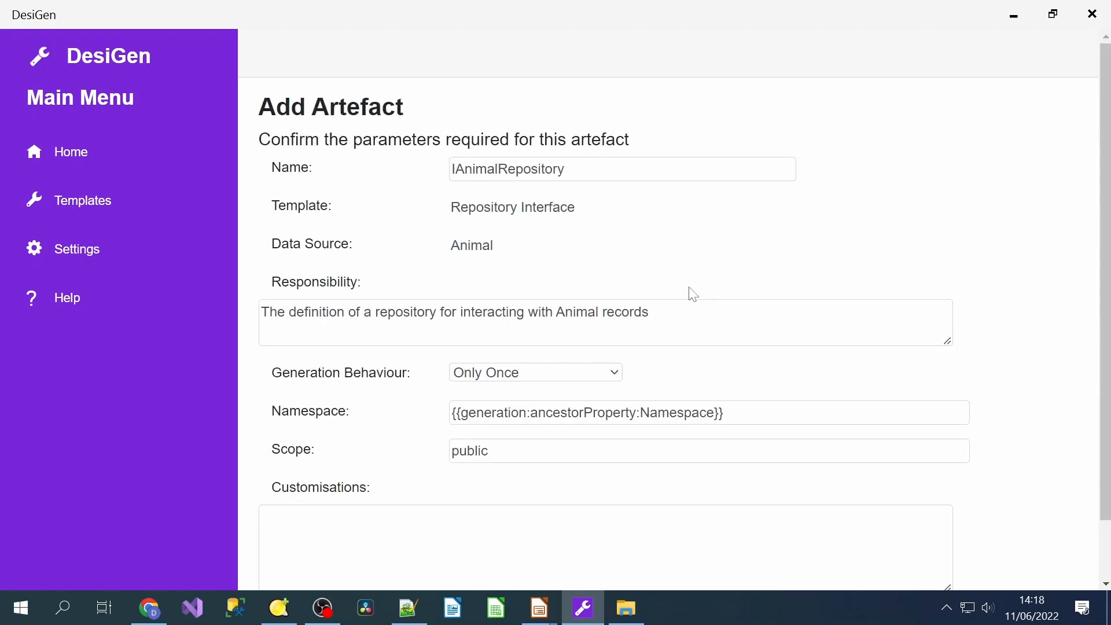
# Create the IAnimalRepository interface and AnimalDTO artefacts with their suggested parameters.
pyautogui.scroll(-2, 687, 298)
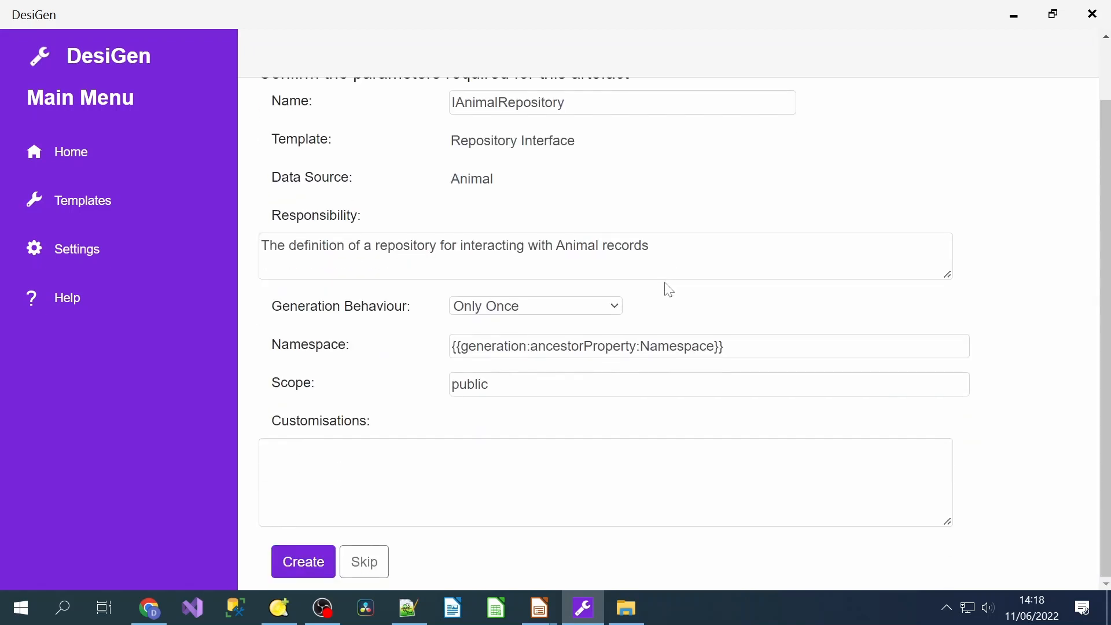
pyautogui.scroll(2, 451, 376)
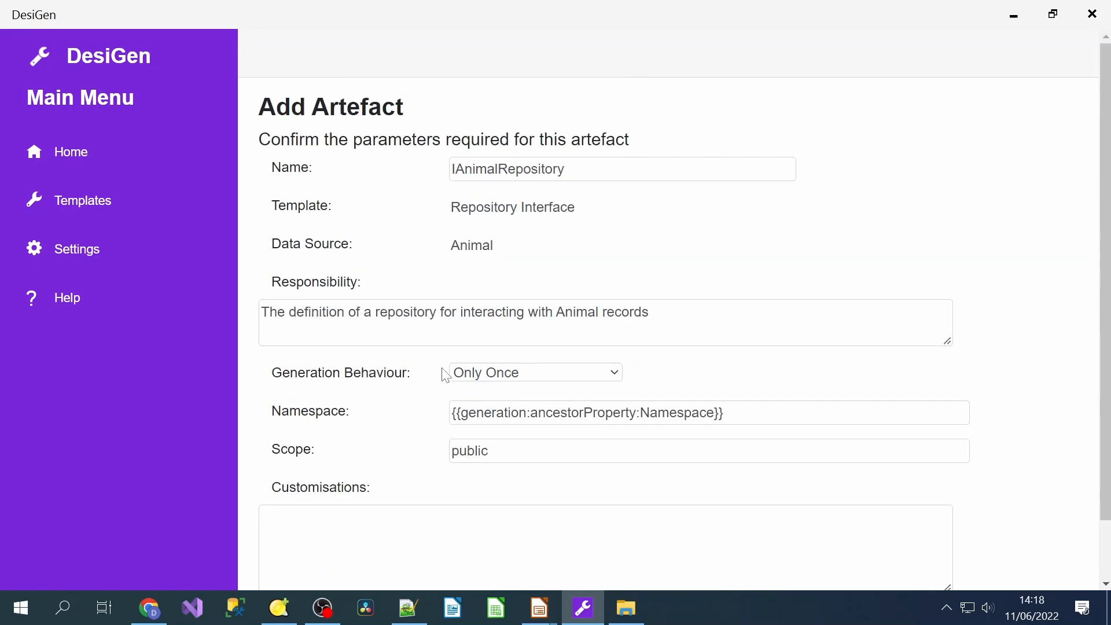
pyautogui.scroll(-2, 414, 377)
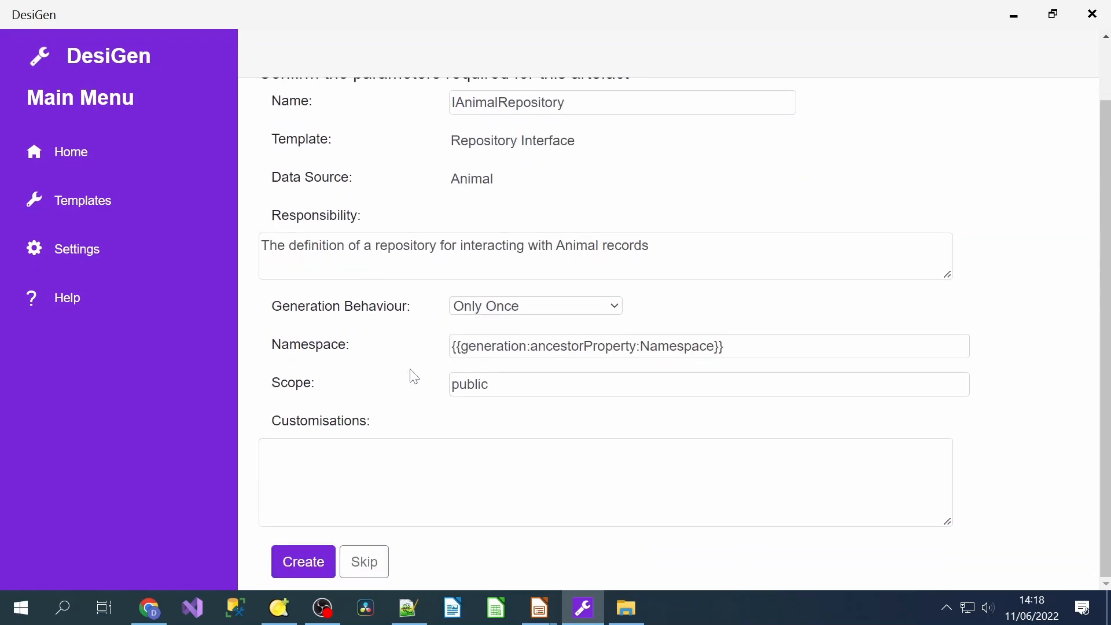
pyautogui.click(332, 551)
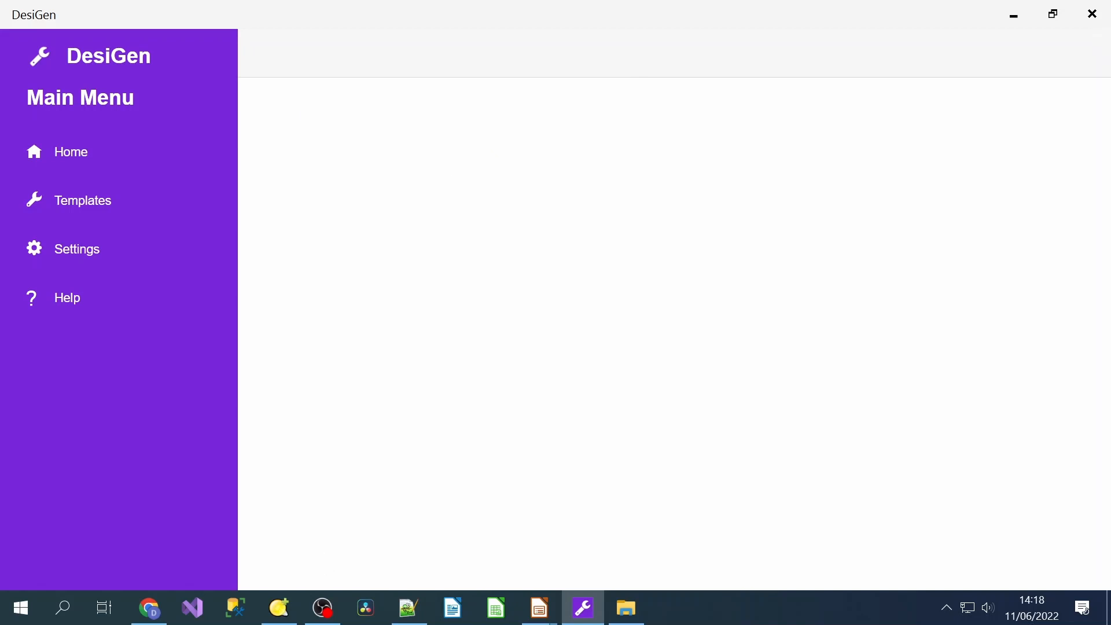
pyautogui.scroll(-2, 433, 341)
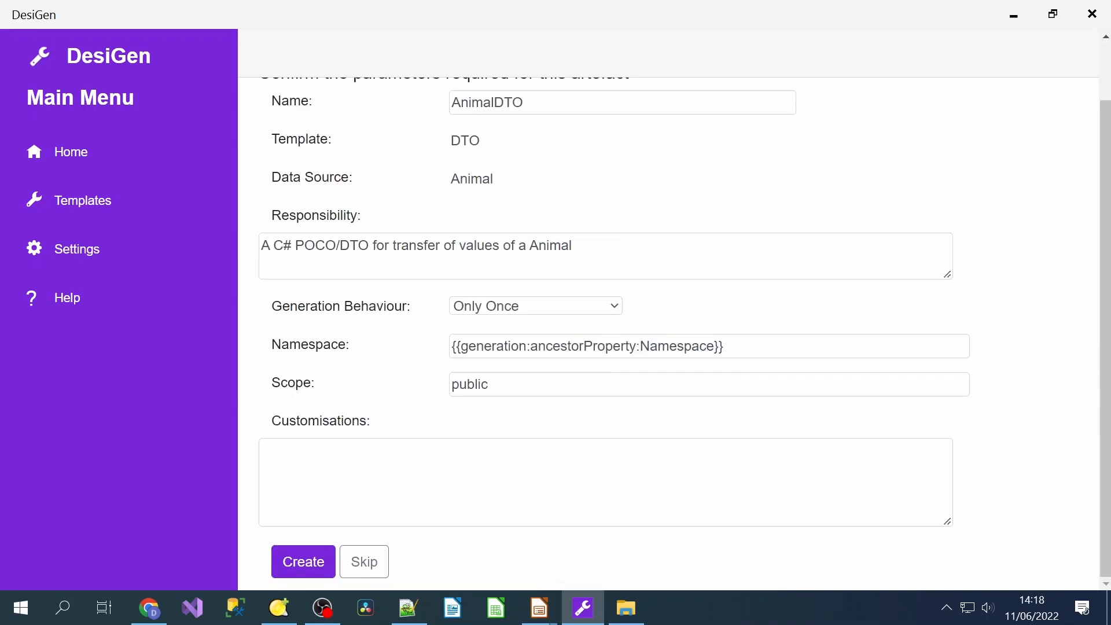
pyautogui.click(305, 560)
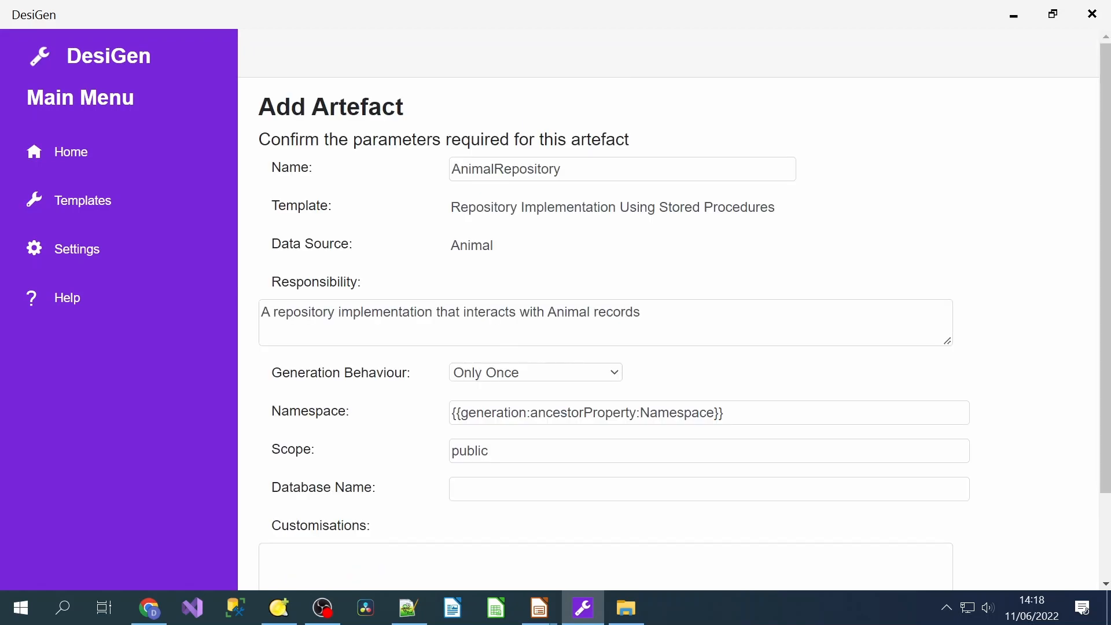
# Set the database name of the AnimalRepository implementation to AnimalManagement and create the artefact.
pyautogui.scroll(-2, 465, 405)
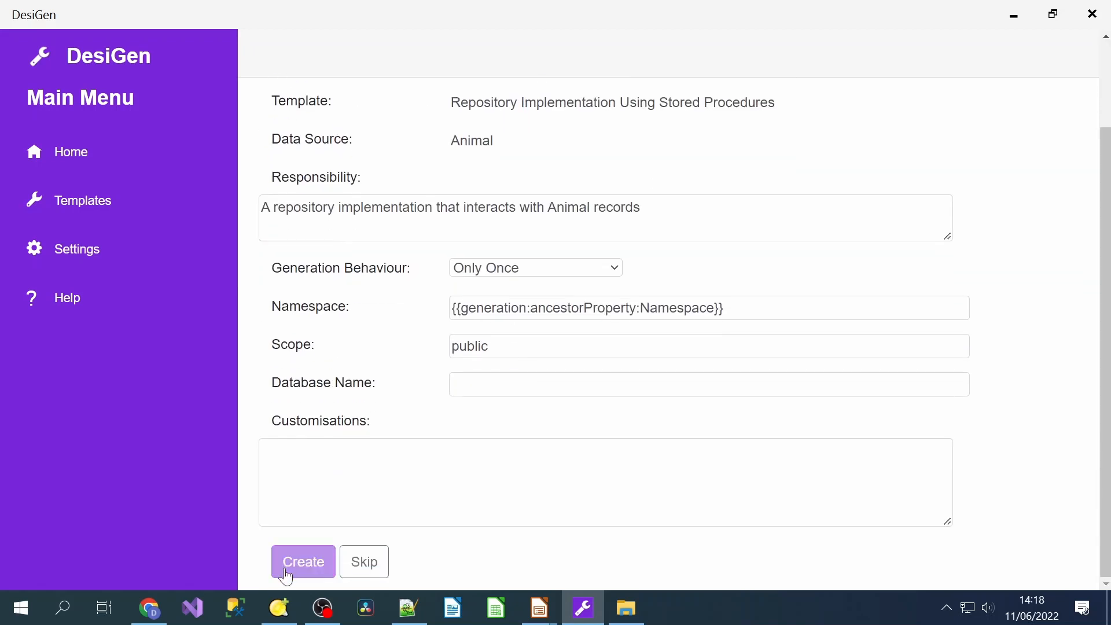
pyautogui.click(491, 385)
pyautogui.write('AnimalManagement')
pyautogui.click(306, 562)
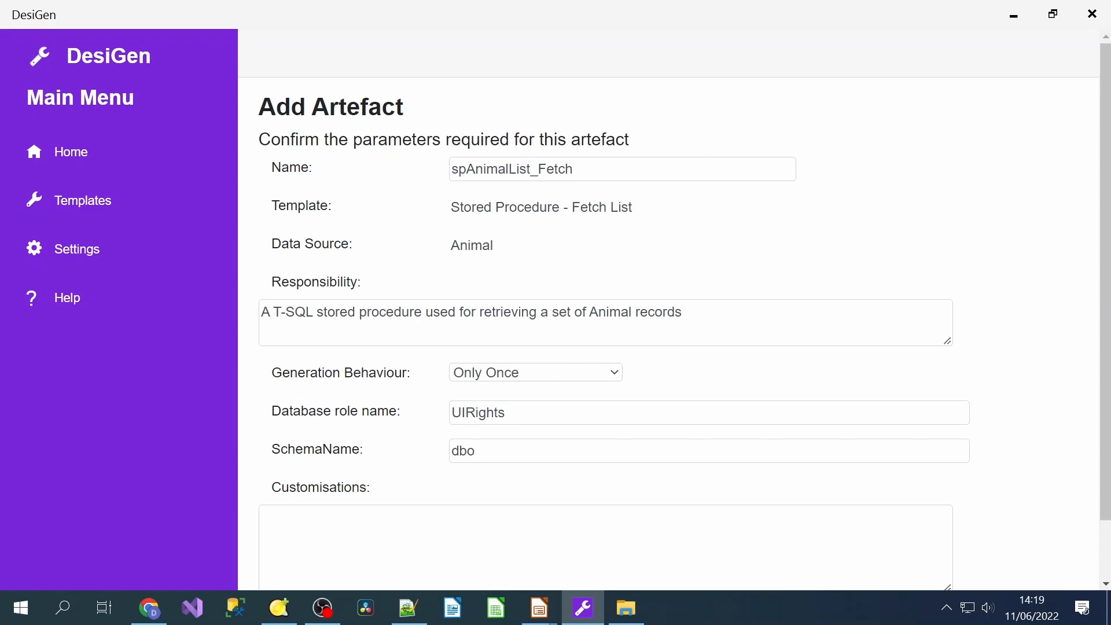
# Create spAnimalList_Fetch, spAnimal_Fetch and the remaining Animal stored procedure artefacts with their suggested parameters.
pyautogui.scroll(-1, 419, 391)
pyautogui.click(324, 563)
pyautogui.scroll(-1, 342, 385)
pyautogui.click(304, 562)
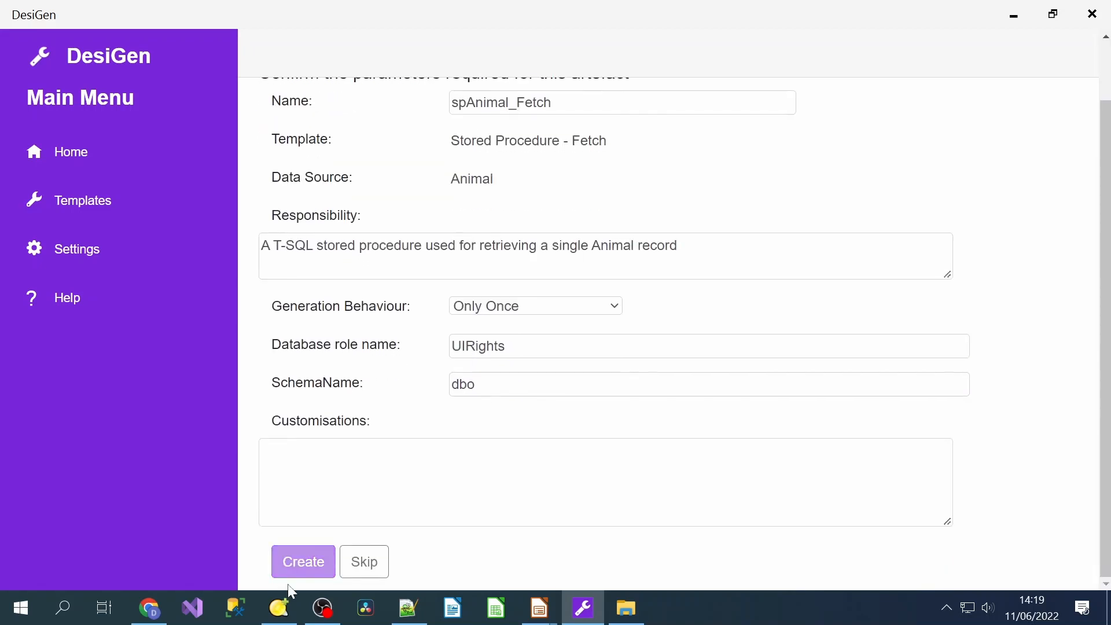
pyautogui.scroll(-1, 342, 398)
pyautogui.click(322, 560)
pyautogui.scroll(-1, 347, 376)
pyautogui.click(322, 565)
pyautogui.scroll(-1, 330, 385)
pyautogui.click(305, 564)
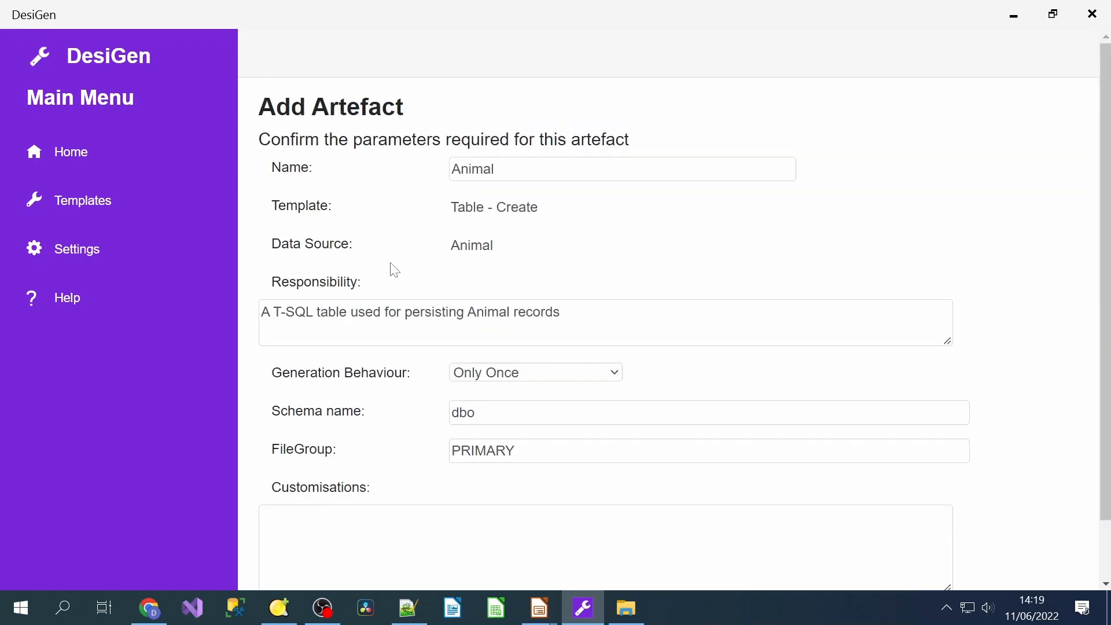
# Create the Animal SQL table artefact with its suggested dbo schema and PRIMARY file group.
pyautogui.scroll(-1, 395, 270)
pyautogui.click(310, 563)
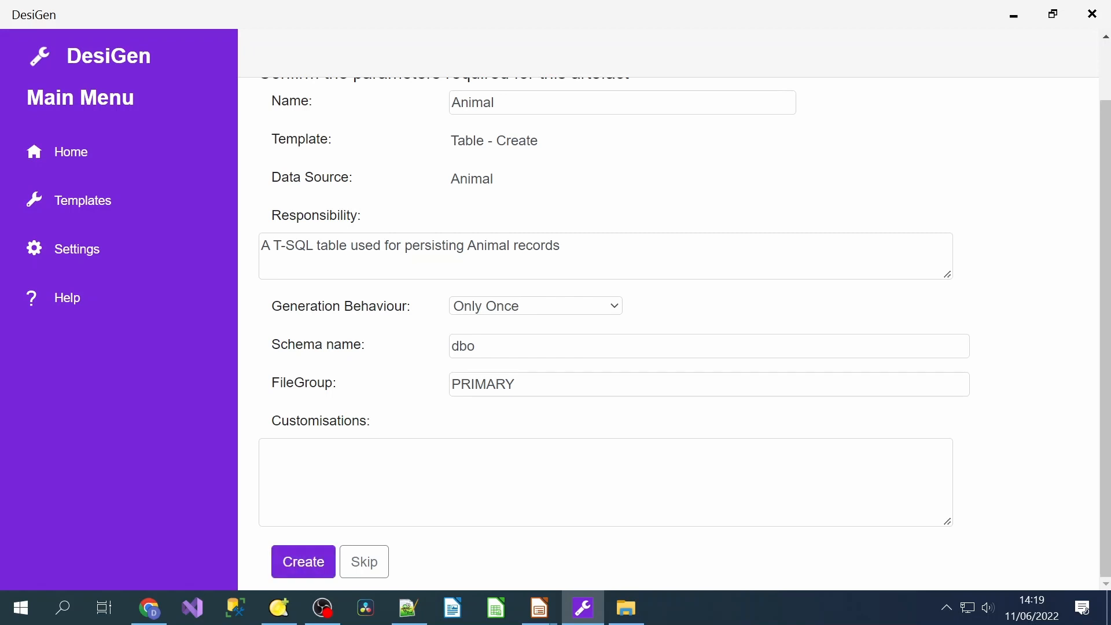
pyautogui.click(322, 562)
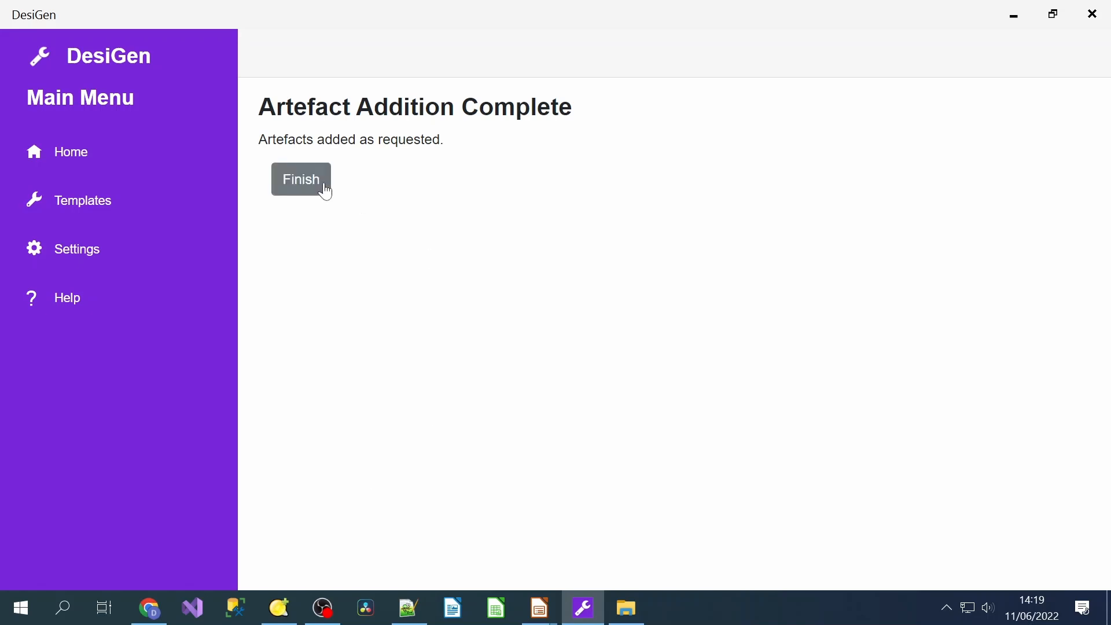
# Finish the artefact addition and look through the design's artefact tree down to the AnimalManagement.Objects project.
pyautogui.click(326, 192)
pyautogui.scroll(-2, 544, 260)
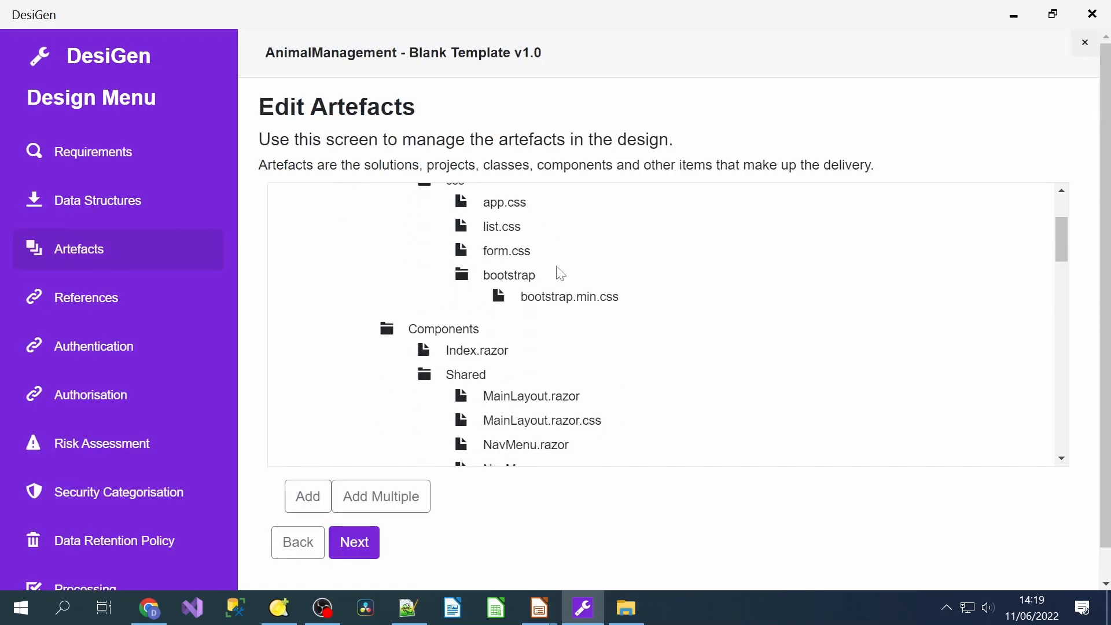
pyautogui.scroll(-2, 666, 289)
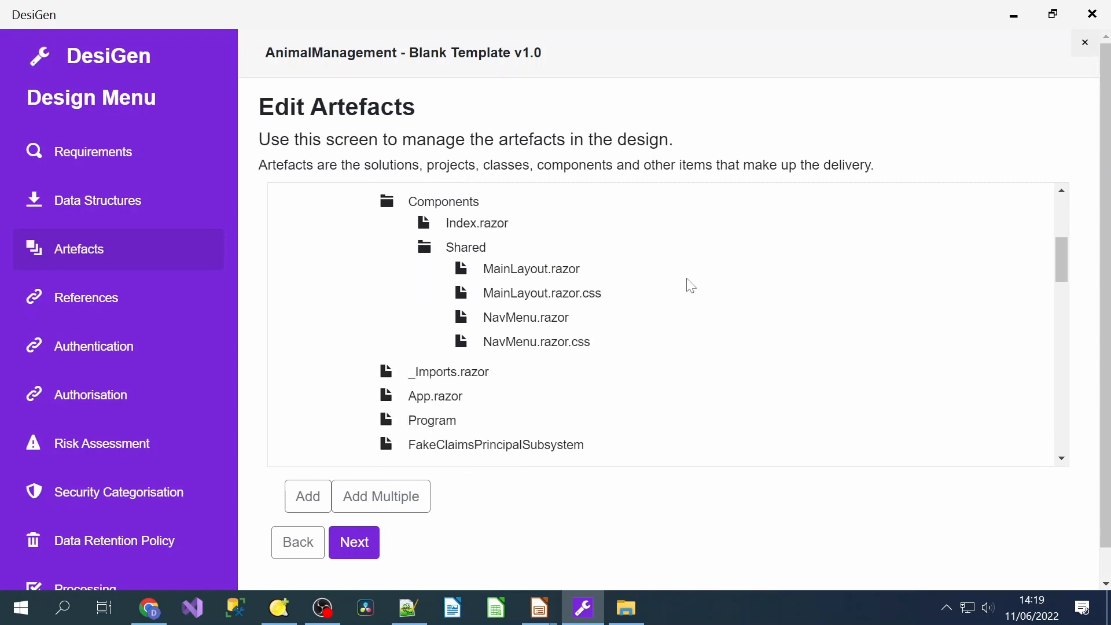
pyautogui.scroll(-7, 689, 289)
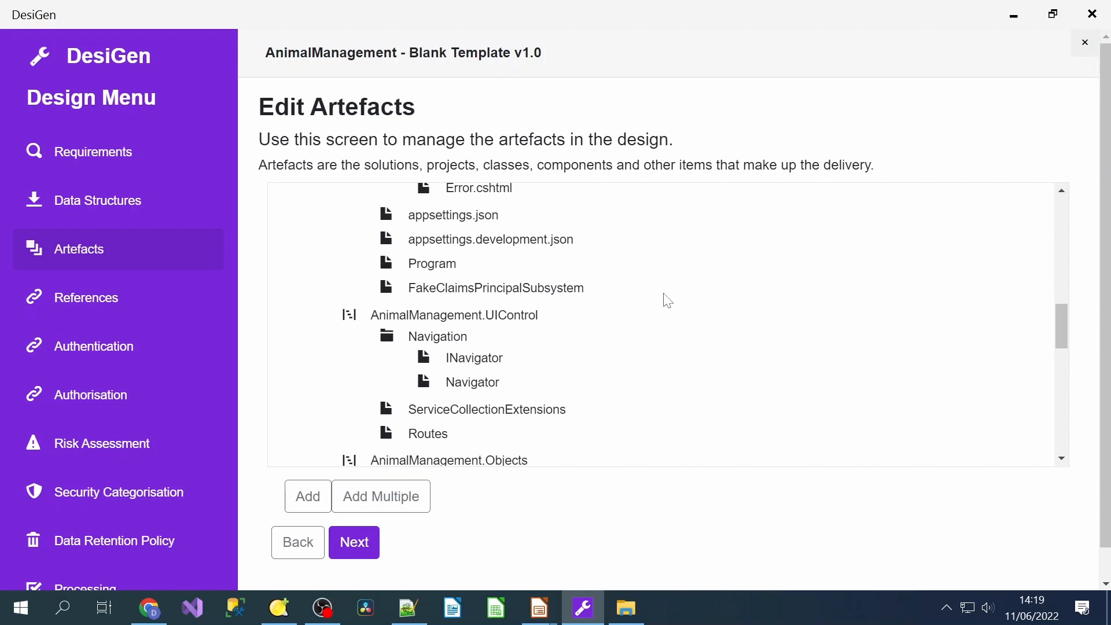
pyautogui.scroll(-3, 666, 301)
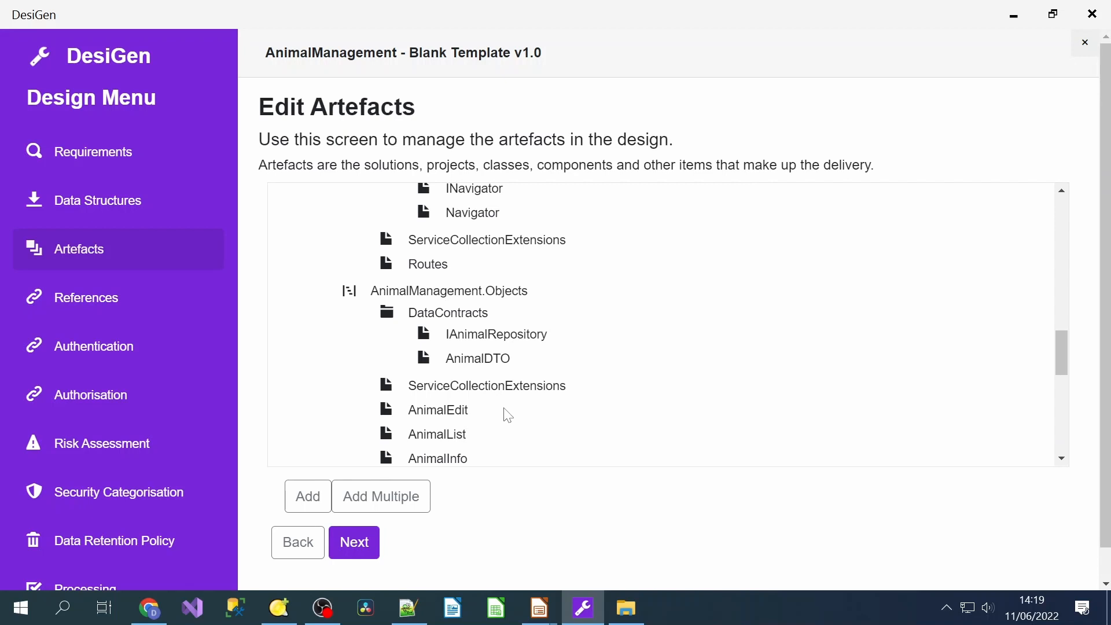
# Start adding multiple artefacts from the Blazor CSLA v6.0 template set "Manage, List and Edit Components, ViewModel and MSTest Tests".
pyautogui.click(414, 497)
pyautogui.scroll(-10, 556, 327)
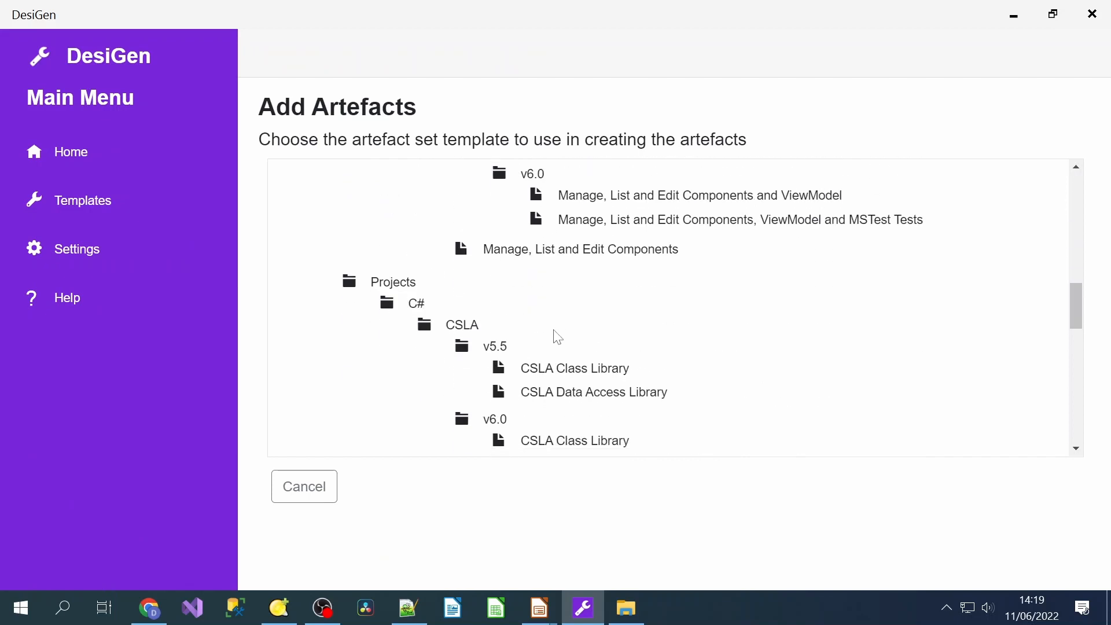
pyautogui.scroll(-8, 557, 337)
pyautogui.scroll(4, 557, 337)
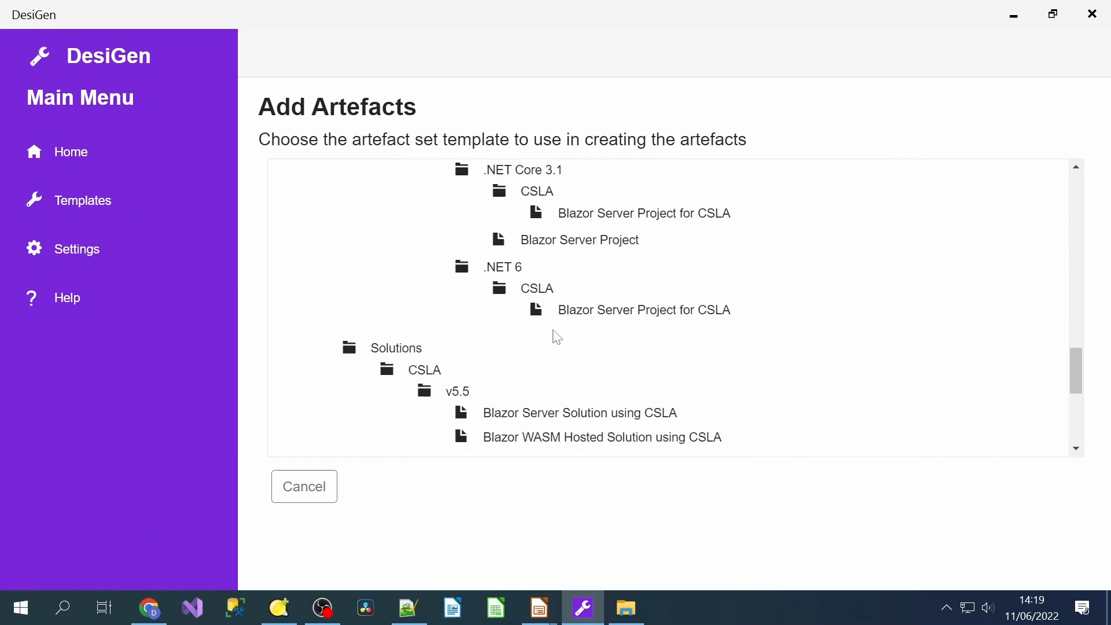
pyautogui.scroll(3, 556, 339)
pyautogui.scroll(-5, 554, 337)
pyautogui.scroll(1, 552, 335)
pyautogui.scroll(1, 553, 336)
pyautogui.scroll(-1, 553, 336)
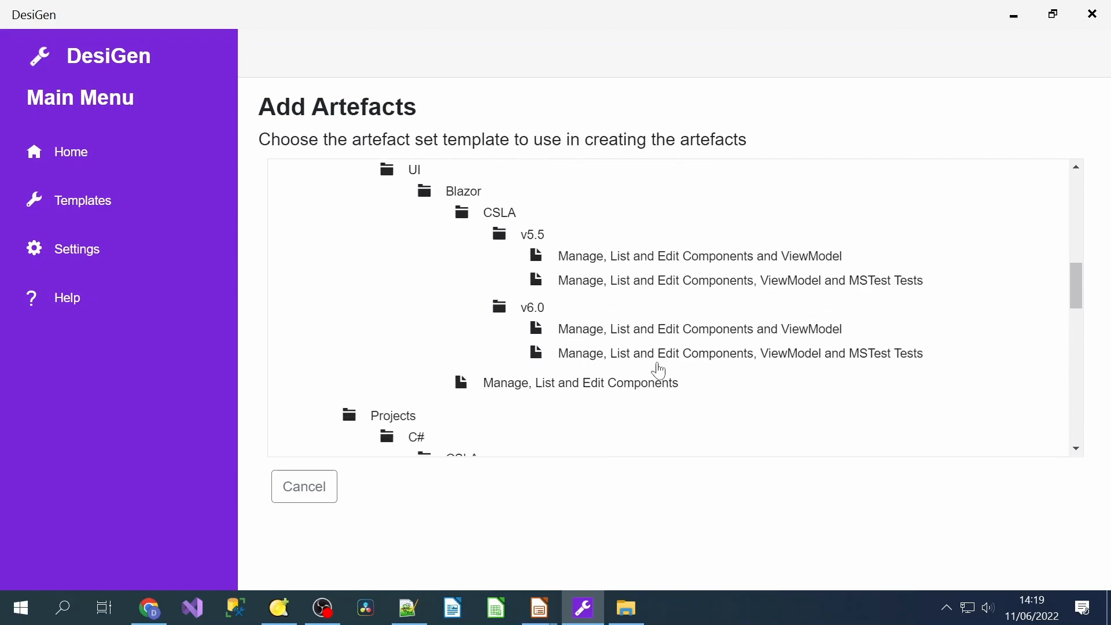
pyautogui.click(655, 354)
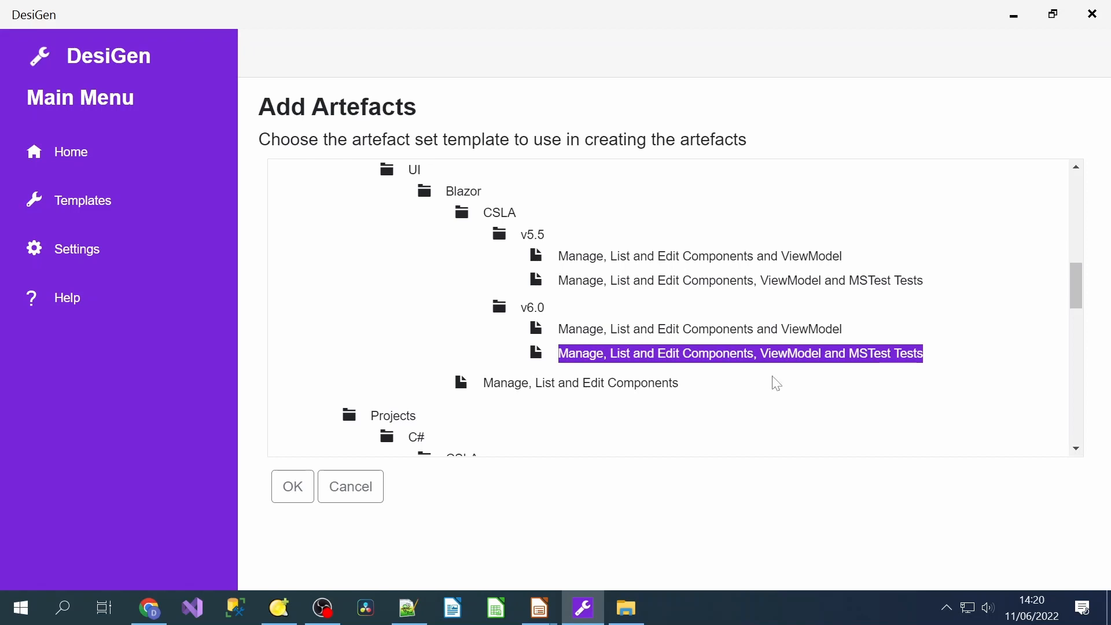
pyautogui.scroll(-1, 759, 373)
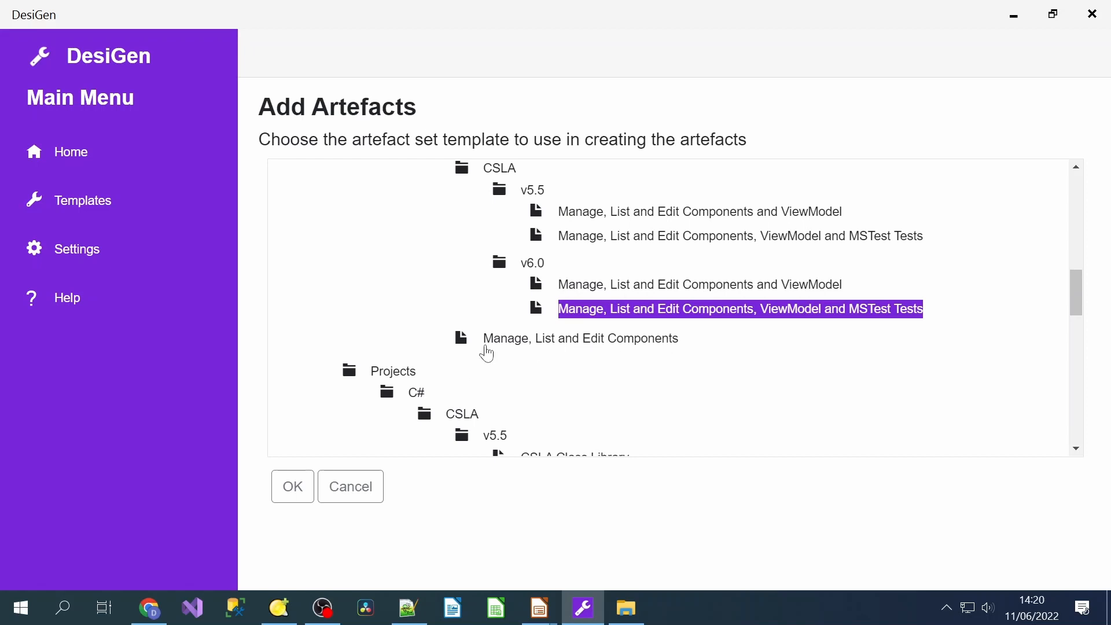
pyautogui.click(297, 490)
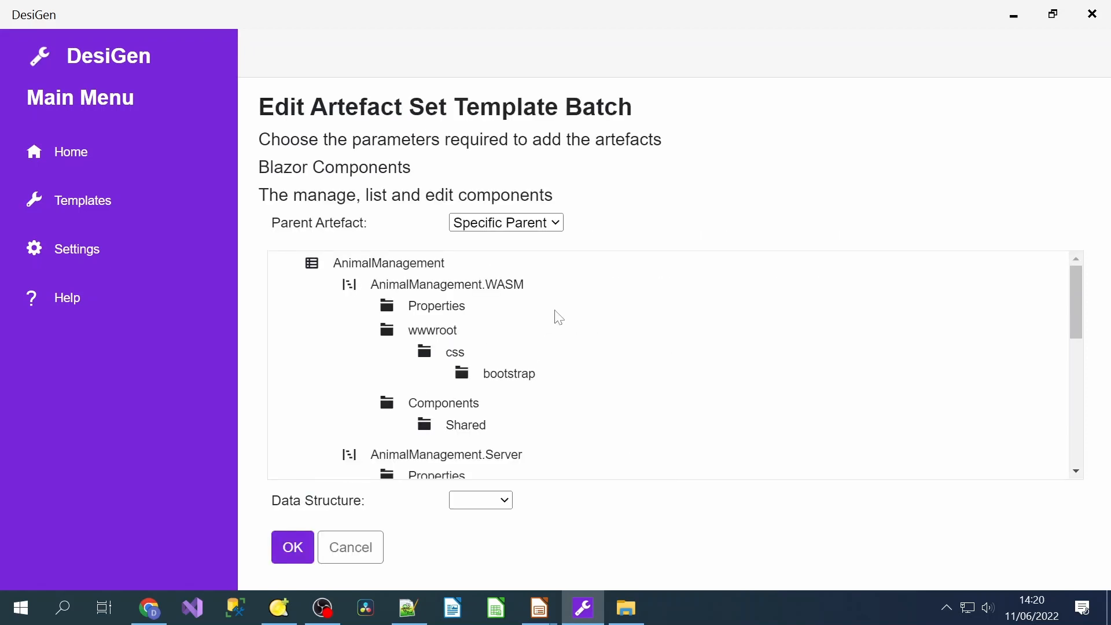
# Assign the Blazor Components batch to the Components folder of AnimalManagement.WASM with Animal as its data structure.
pyautogui.moveTo(432, 169); pyautogui.dragTo(258, 168)
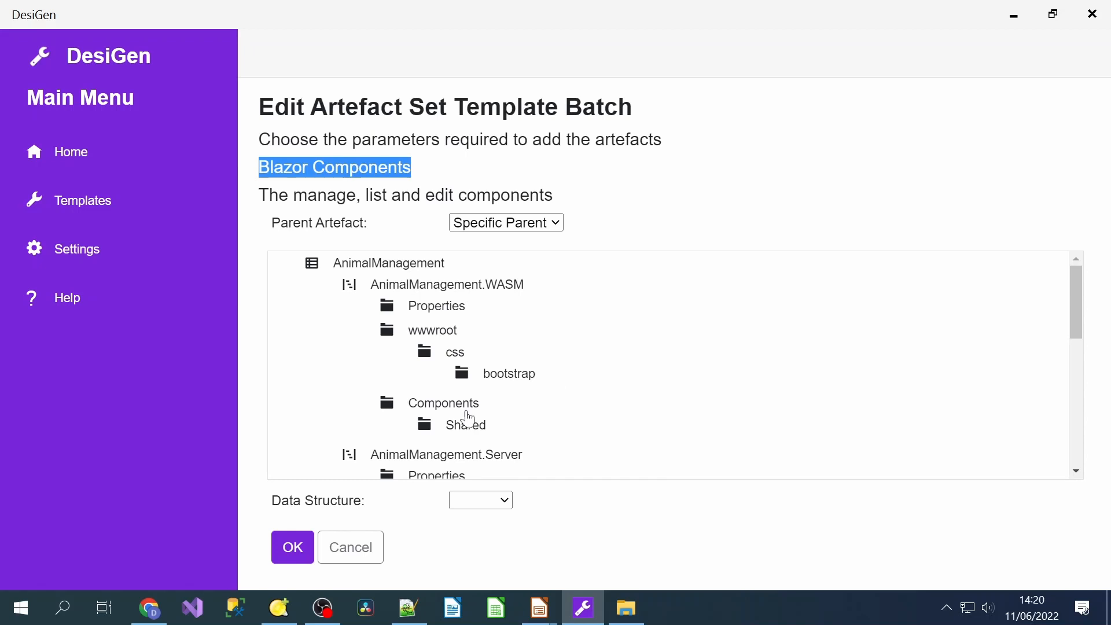
pyautogui.click(448, 410)
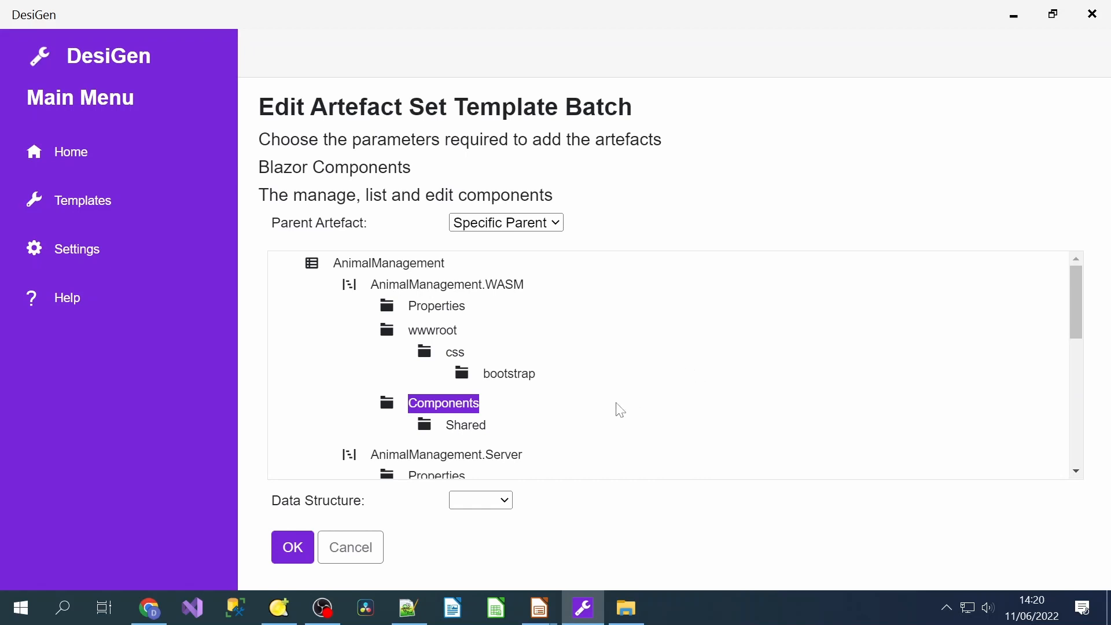
pyautogui.click(481, 502)
pyautogui.click(485, 523)
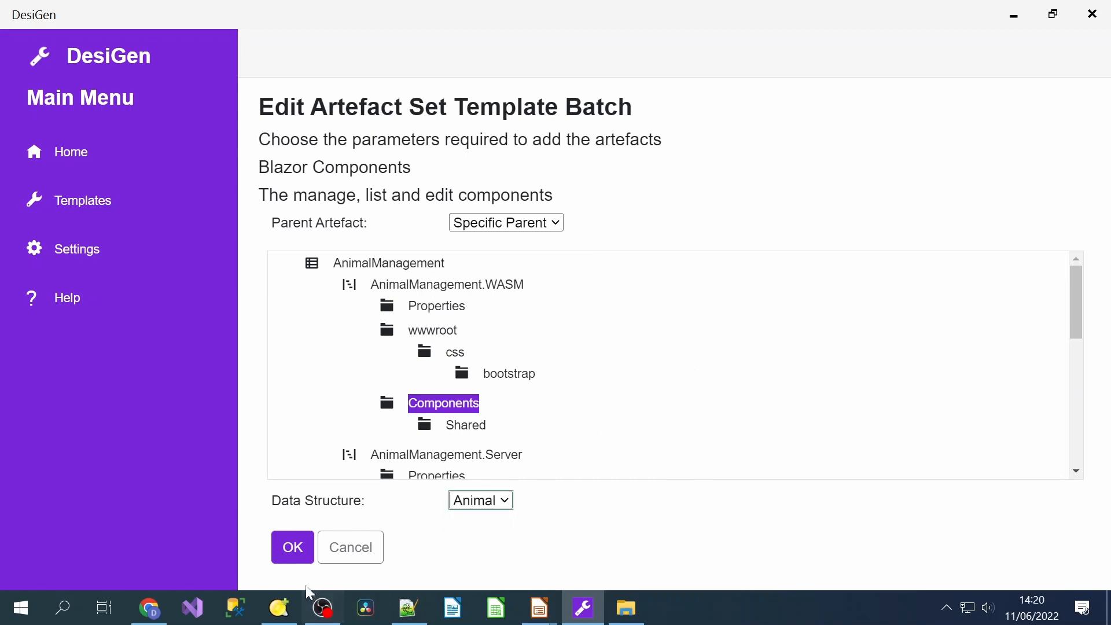
pyautogui.click(292, 548)
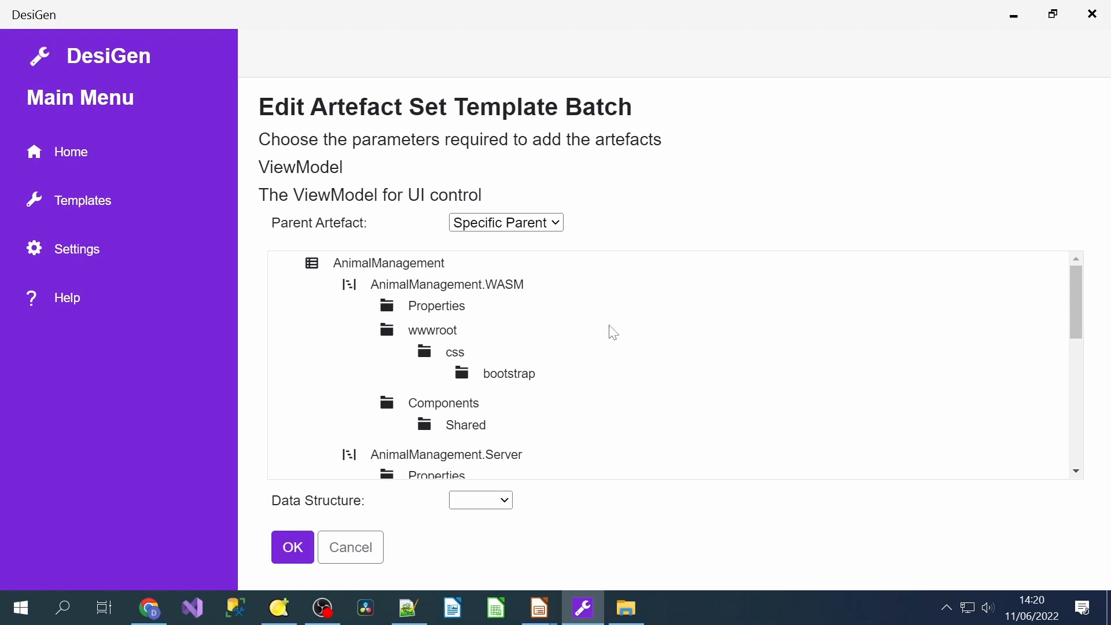
# Assign the ViewModel batch to the AnimalManagement.UIControl project with Animal as its data structure.
pyautogui.scroll(-1, 608, 330)
pyautogui.scroll(-1, 607, 330)
pyautogui.moveTo(267, 188); pyautogui.dragTo(498, 196)
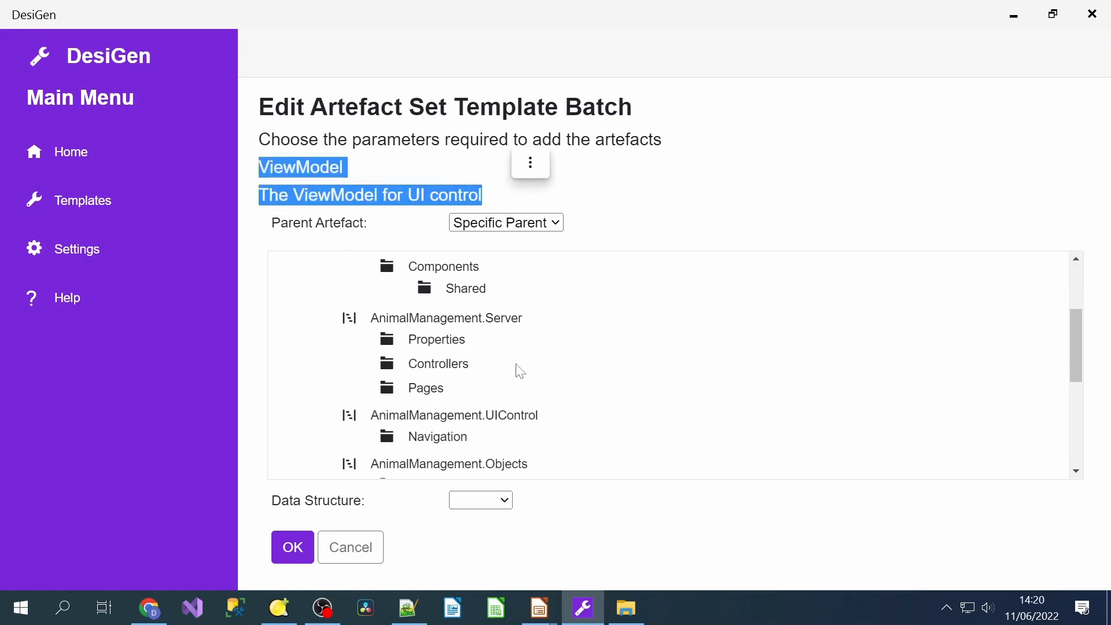
pyautogui.scroll(-2, 518, 376)
pyautogui.click(497, 313)
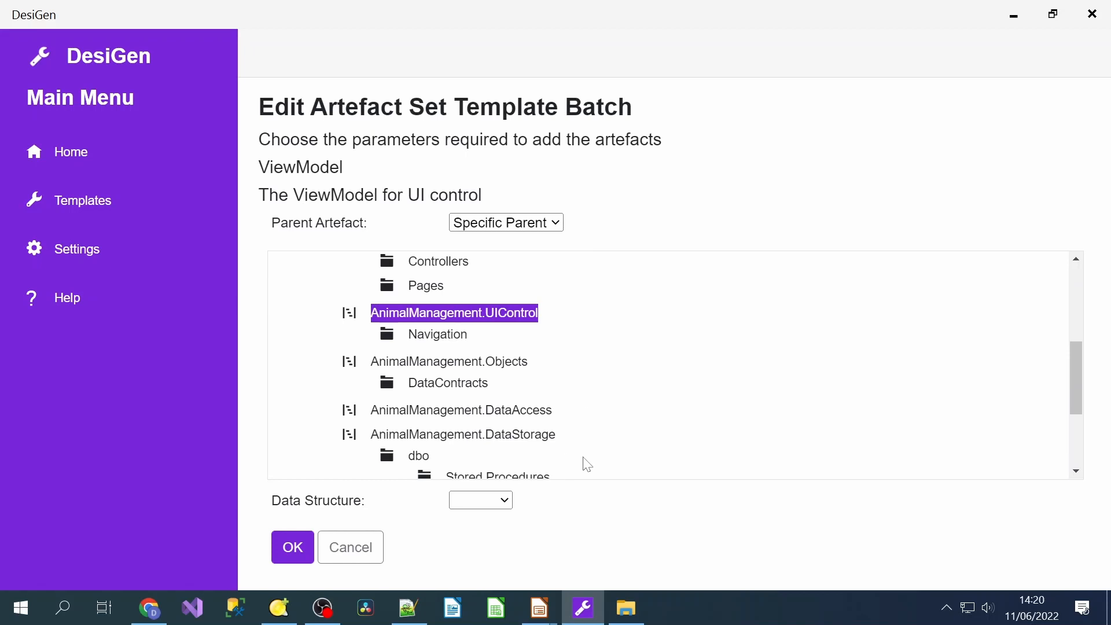
pyautogui.click(502, 498)
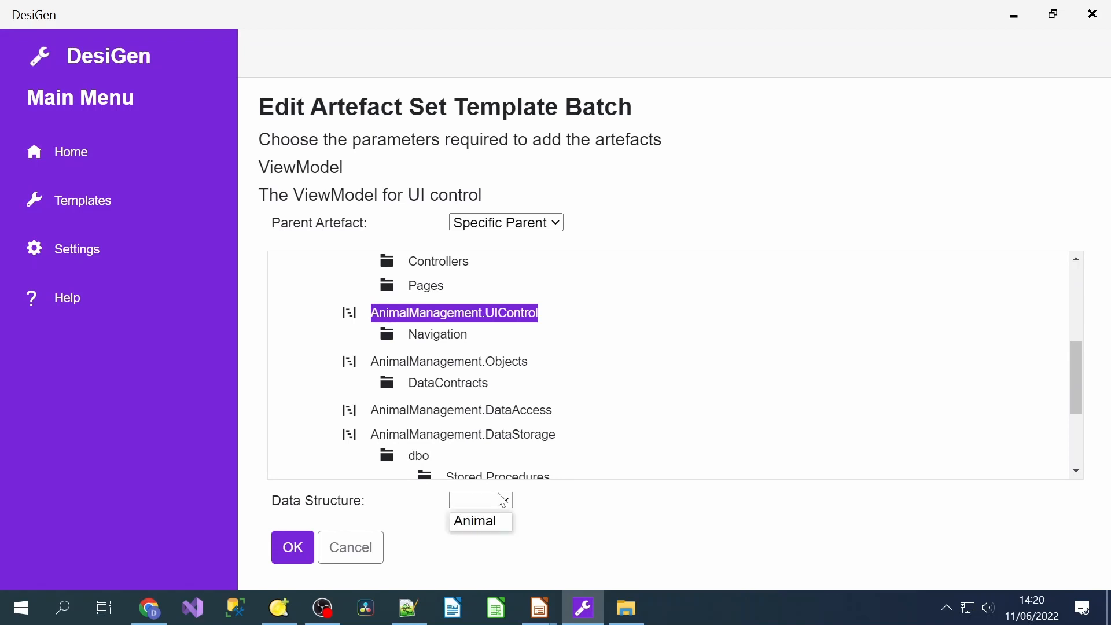
pyautogui.click(494, 524)
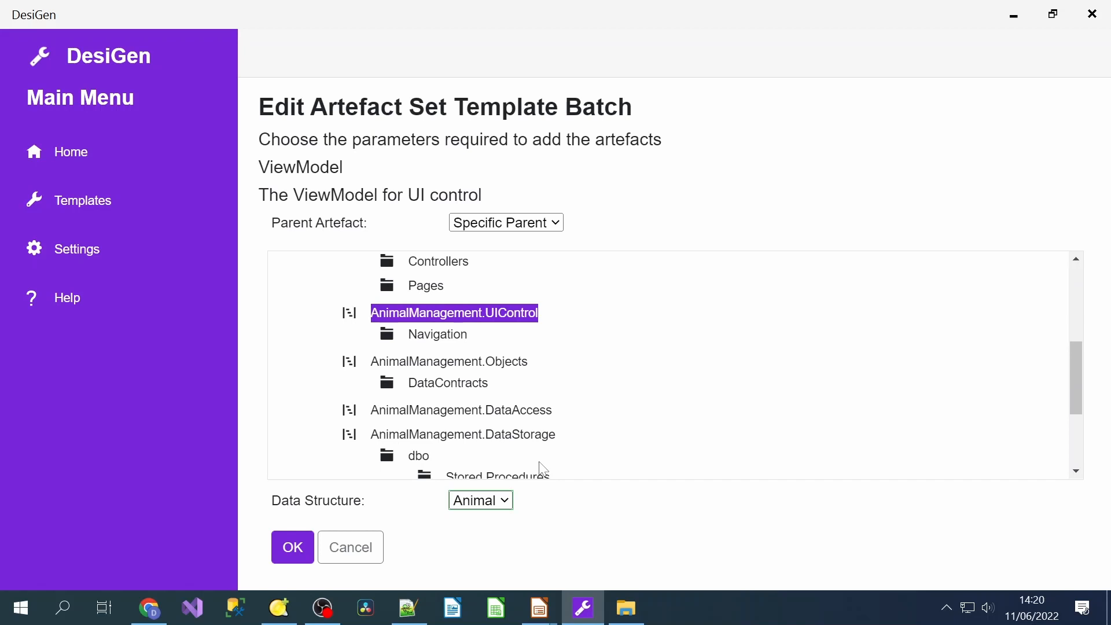
pyautogui.click(301, 547)
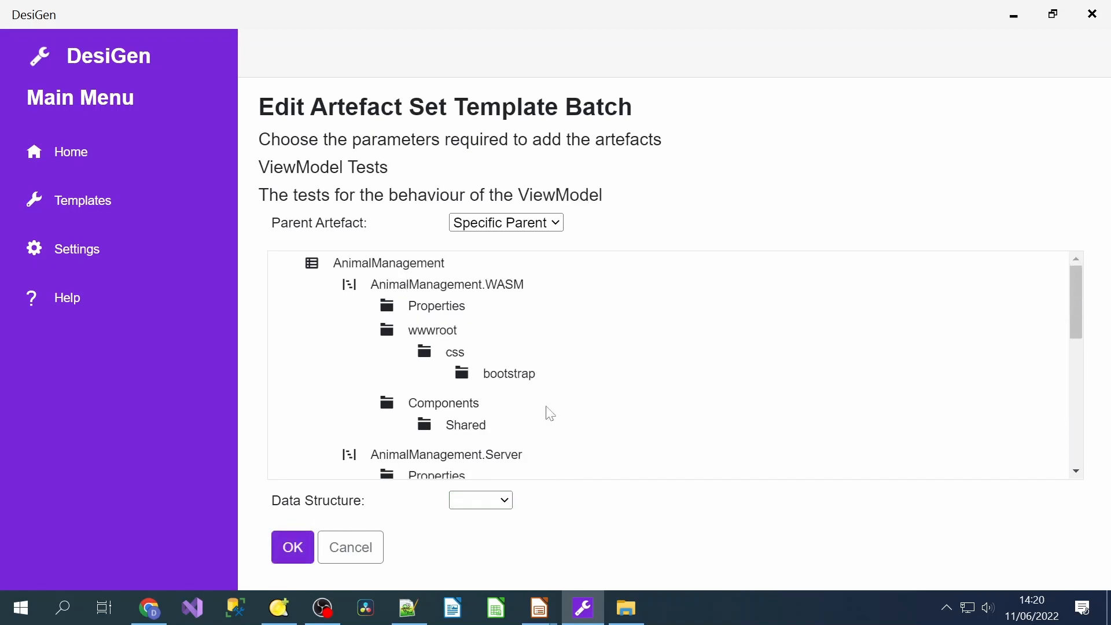
# Assign the ViewModel Tests batch to the AnimalManagement.UIControl.UnitTests project with Animal as its data structure.
pyautogui.moveTo(259, 168); pyautogui.dragTo(398, 174)
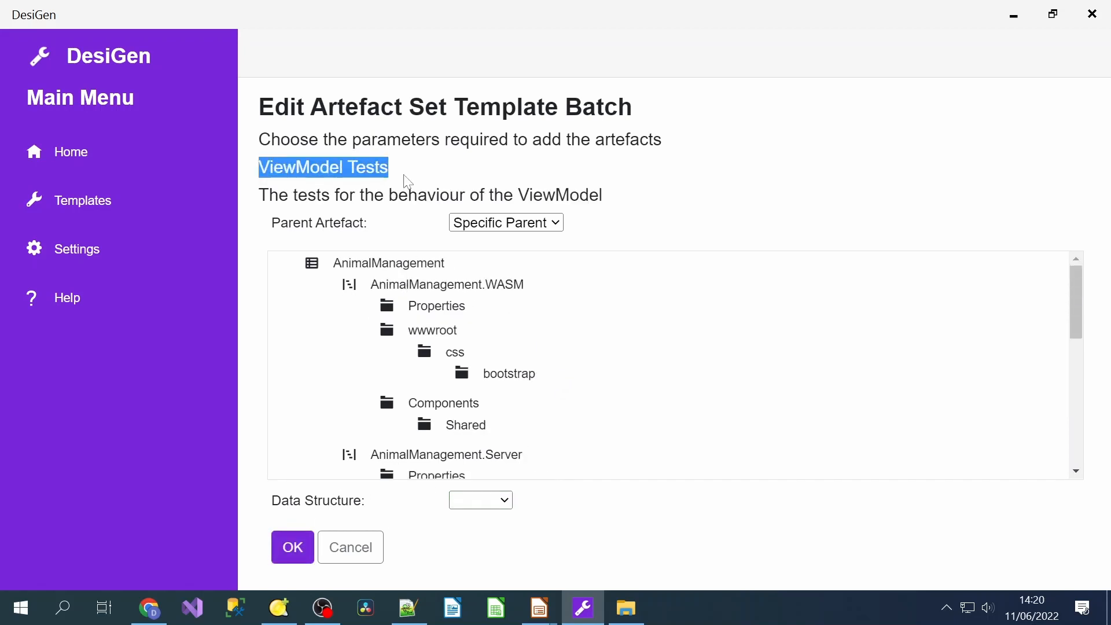
pyautogui.scroll(-1, 558, 372)
pyautogui.scroll(-10, 559, 372)
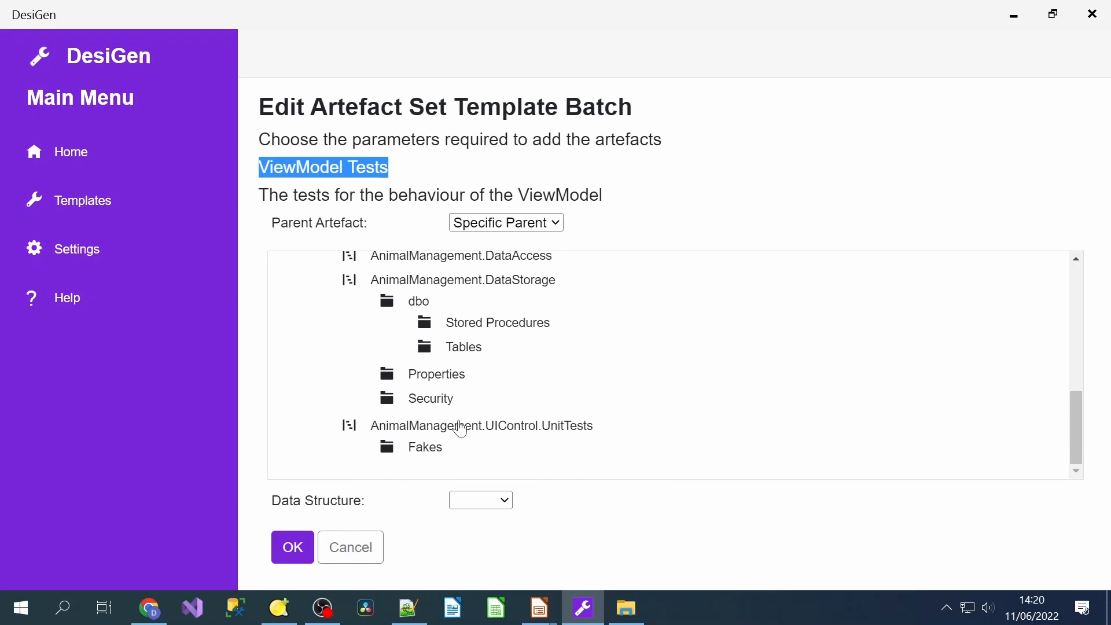
pyautogui.click(459, 426)
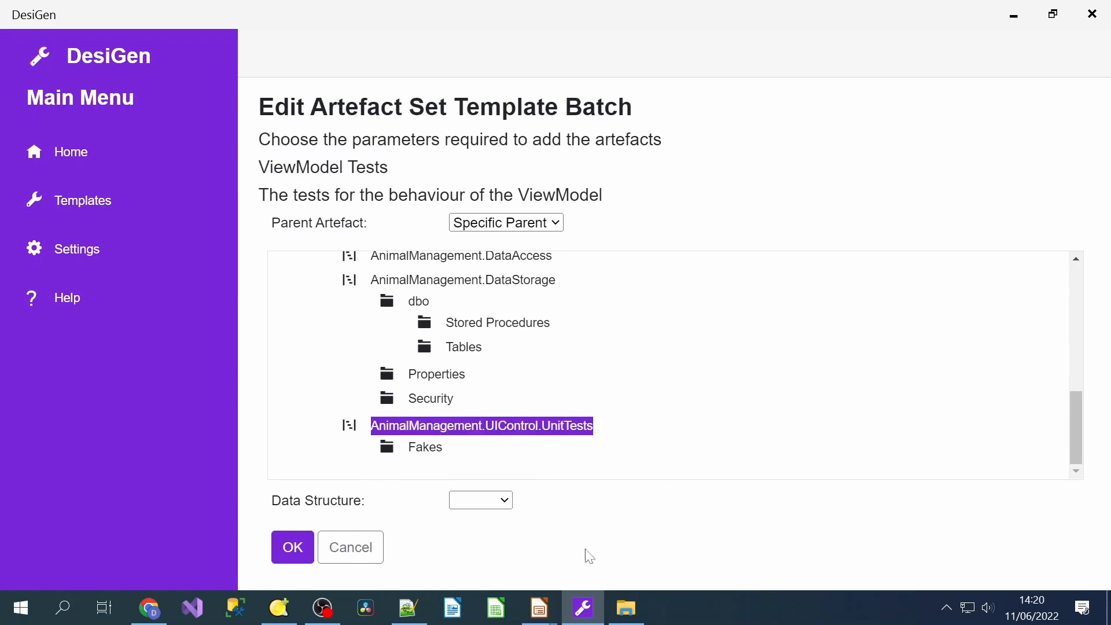
pyautogui.click(507, 502)
pyautogui.click(503, 522)
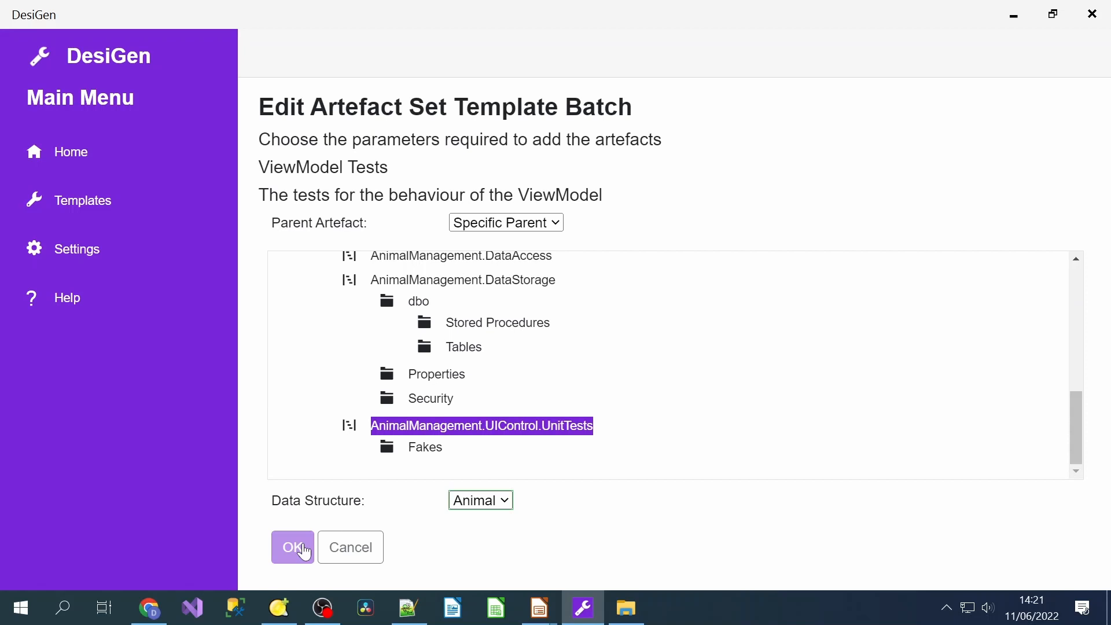
pyautogui.click(299, 550)
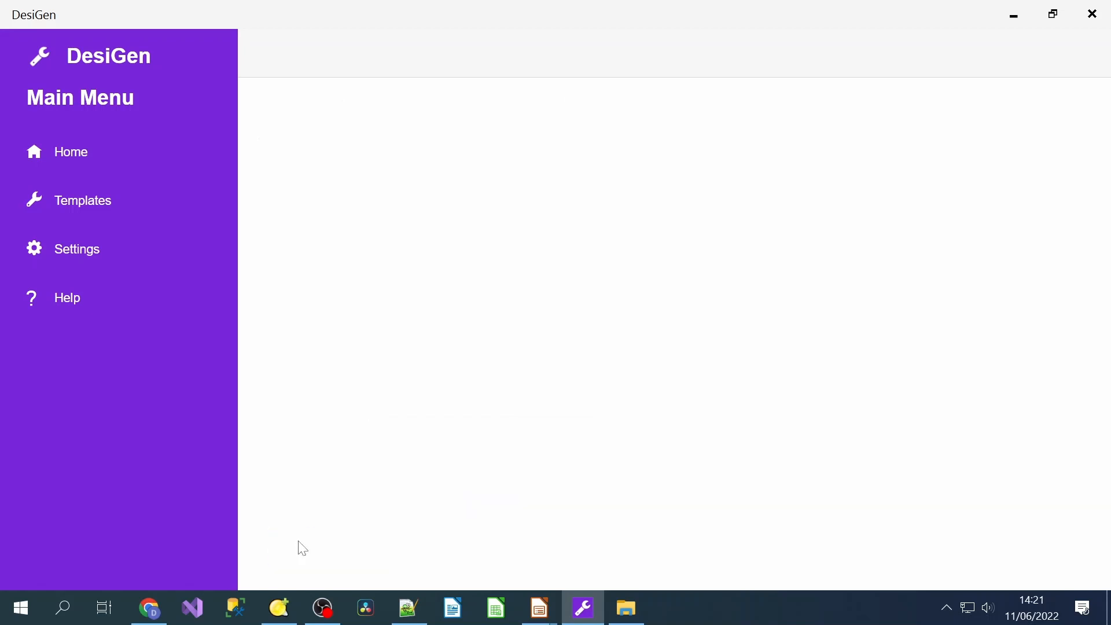
# Set the authorisation of the ManageAnimals.razor component to Users and create the artefact.
pyautogui.scroll(-1, 575, 362)
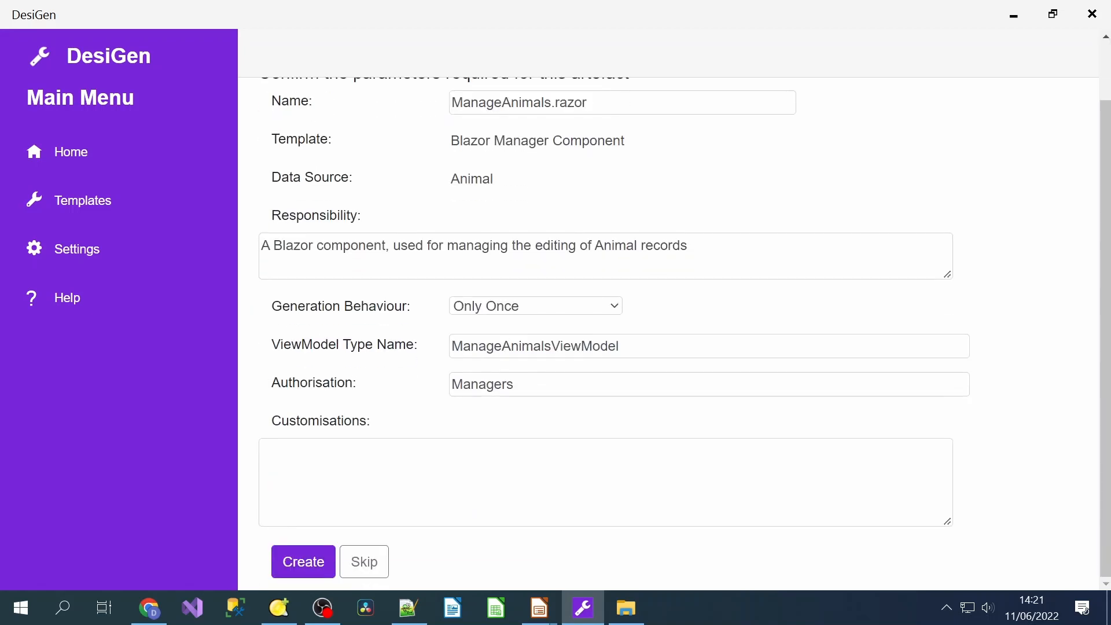
pyautogui.moveTo(521, 384); pyautogui.dragTo(410, 381)
pyautogui.write('Users')
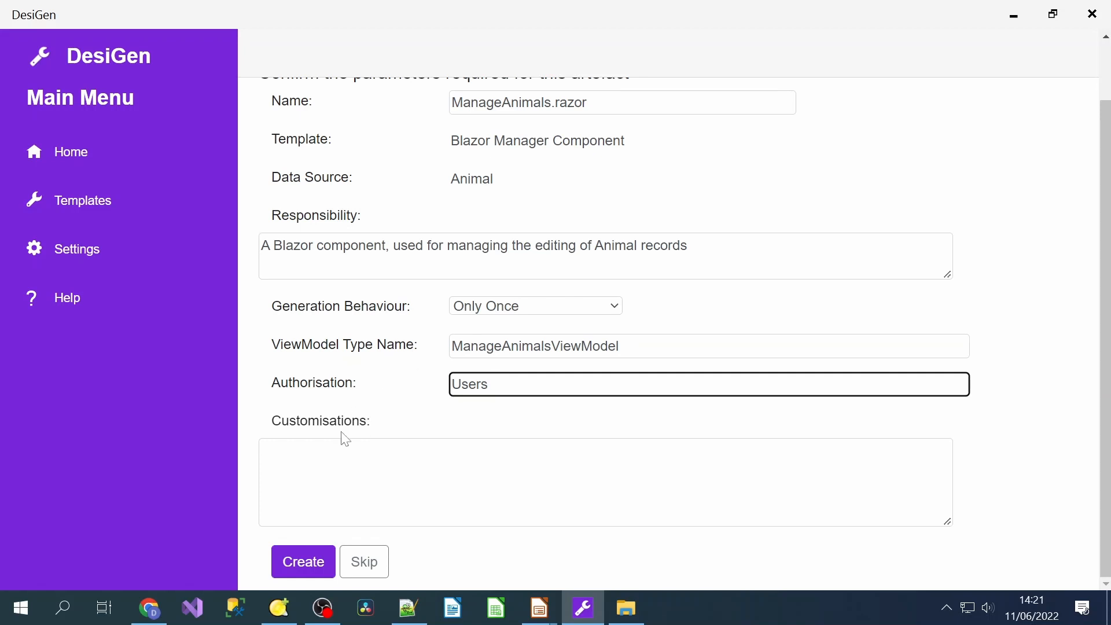
pyautogui.scroll(2, 341, 434)
pyautogui.scroll(-2, 342, 431)
pyautogui.click(312, 564)
# Set the editable type name of the ListAnimals.razor component to AnimalEdit and create the artefact.
pyautogui.scroll(-3, 672, 333)
pyautogui.click(495, 303)
pyautogui.write('Edit')
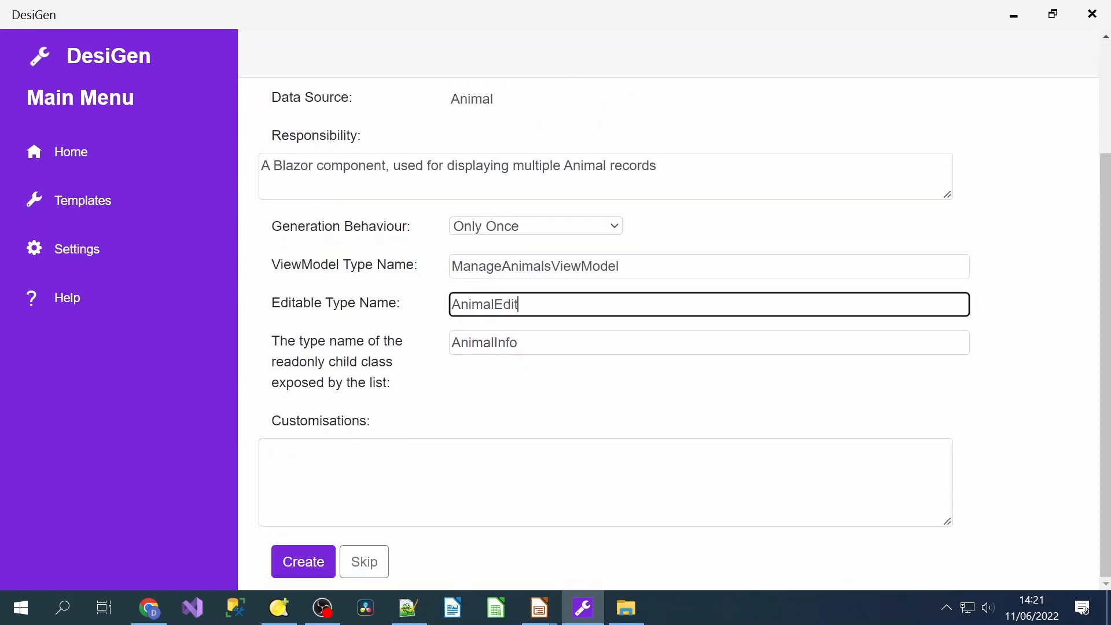
pyautogui.scroll(3, 672, 333)
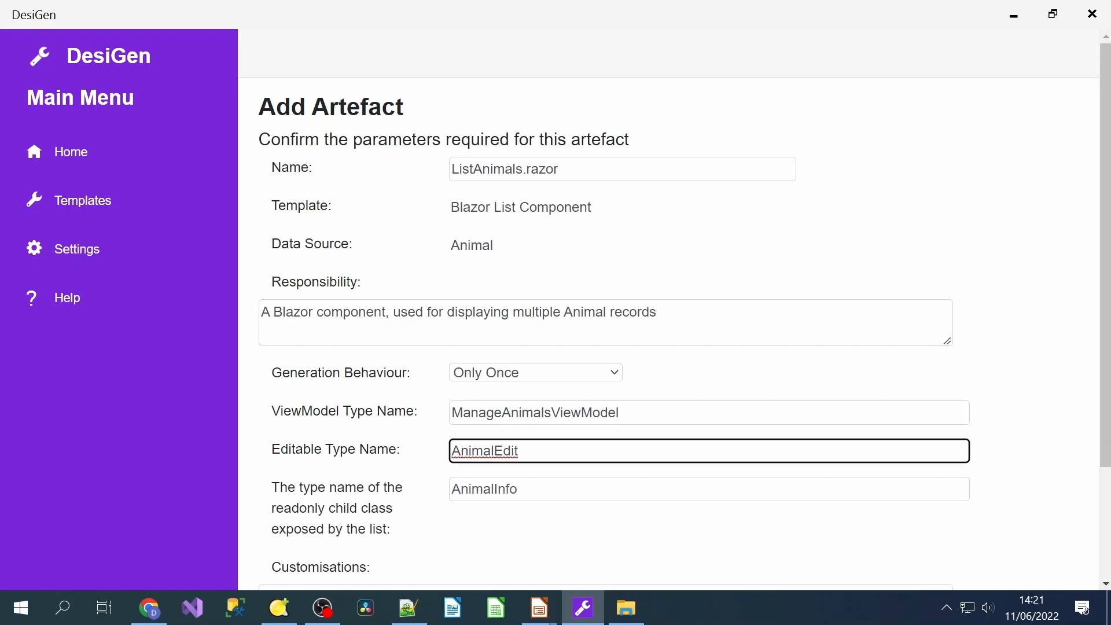
pyautogui.scroll(-3, 560, 281)
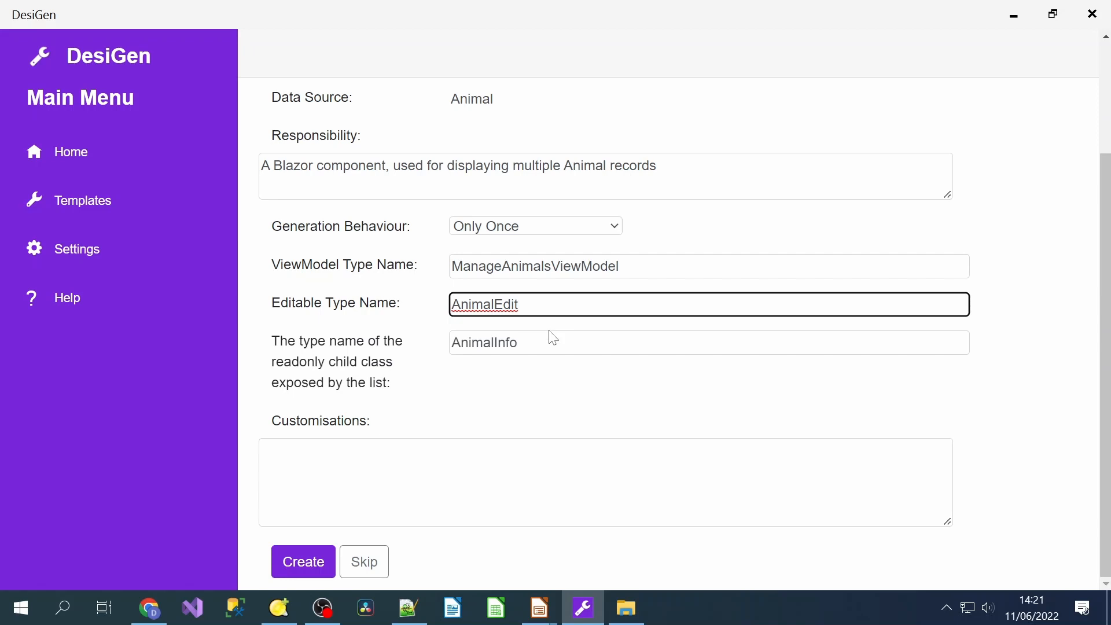
pyautogui.click(304, 562)
# Create the EditAnimal.razor component artefact with its suggested parameters.
pyautogui.scroll(-1, 509, 393)
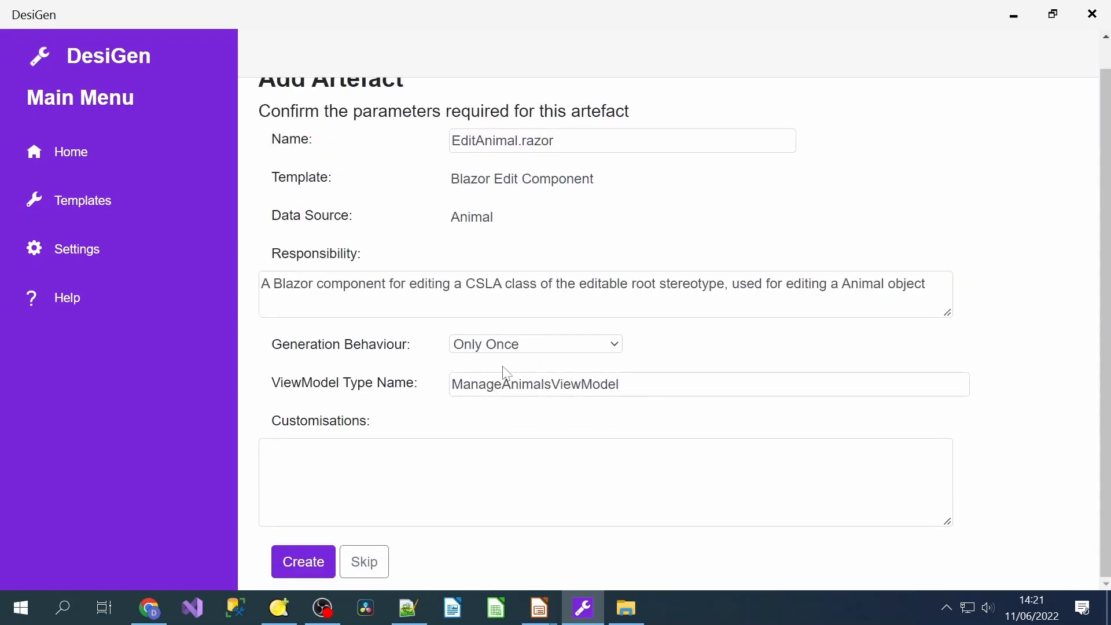
pyautogui.click(303, 562)
pyautogui.scroll(-1, 322, 465)
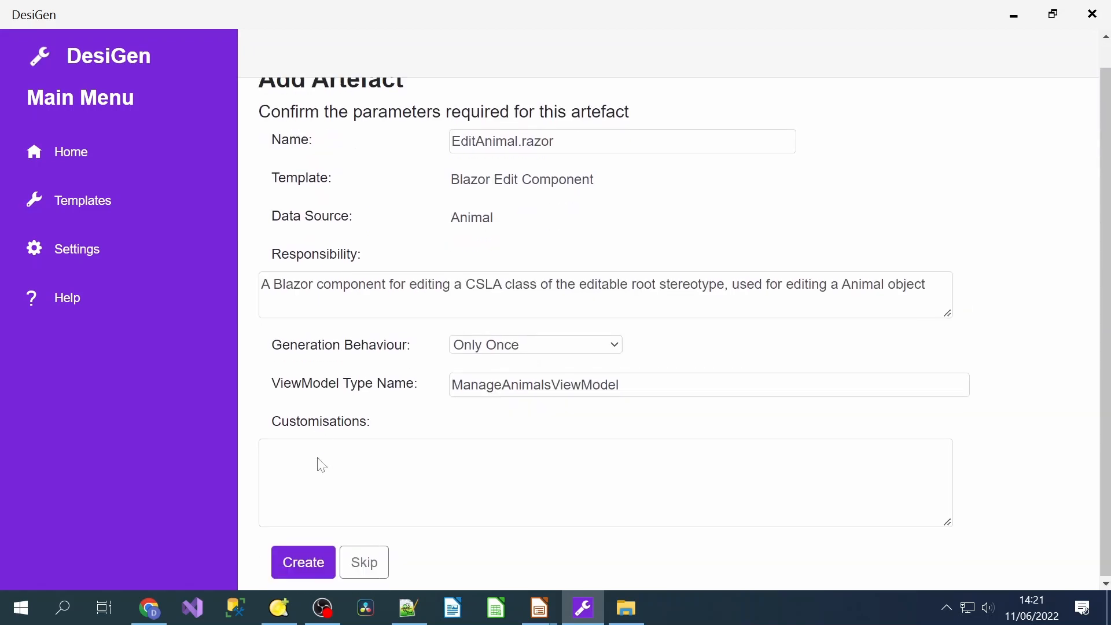
pyautogui.click(305, 563)
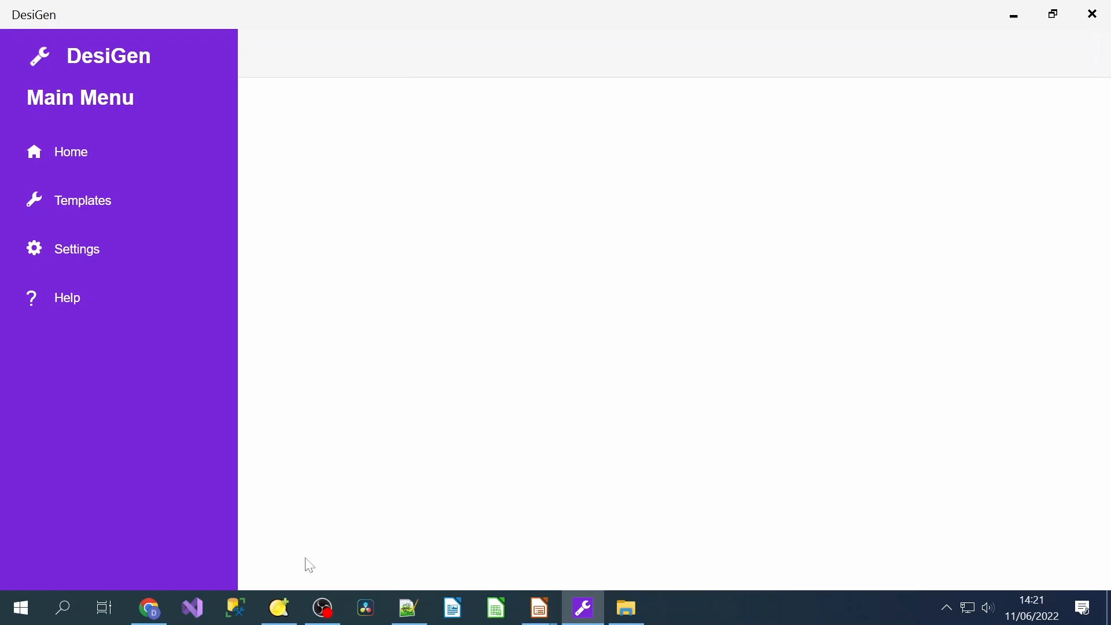
# Set the editable type name of the ManageAnimalsViewModel artefact to AnimalEdit and create the artefact.
pyautogui.scroll(-1, 509, 428)
pyautogui.scroll(1, 677, 332)
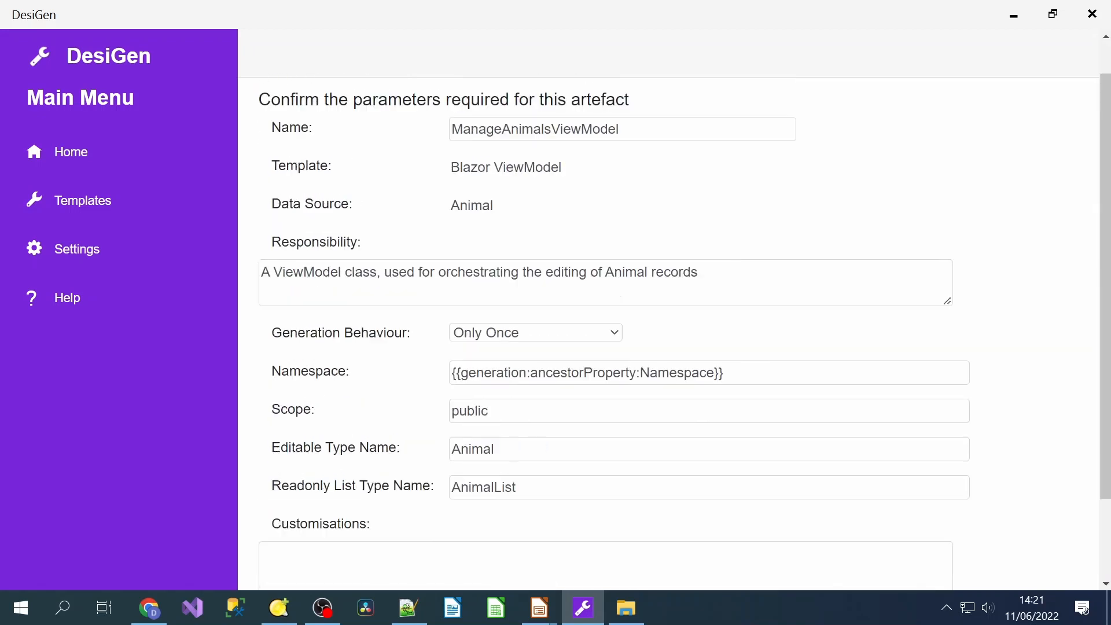
pyautogui.click(496, 489)
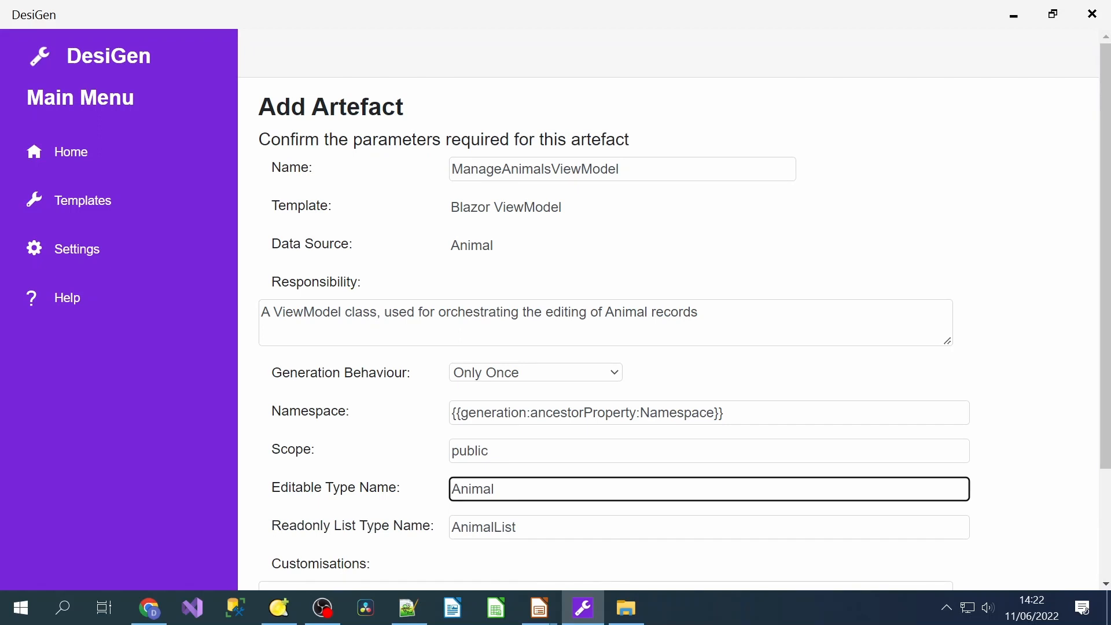
pyautogui.write('Edit')
pyautogui.scroll(-1, 632, 438)
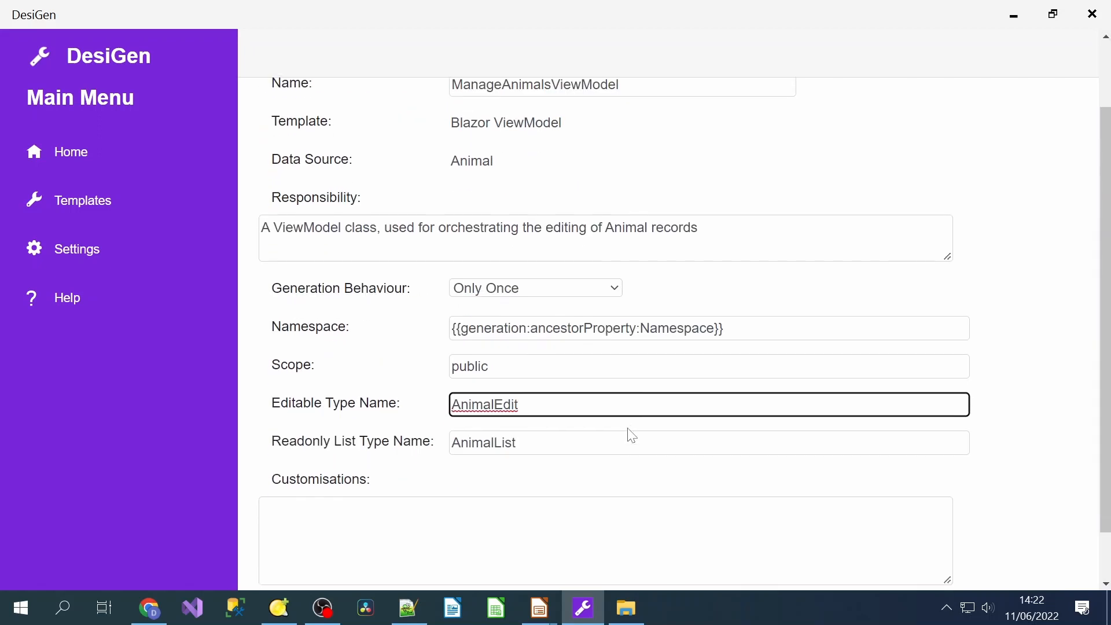
pyautogui.scroll(-1, 318, 509)
pyautogui.click(318, 567)
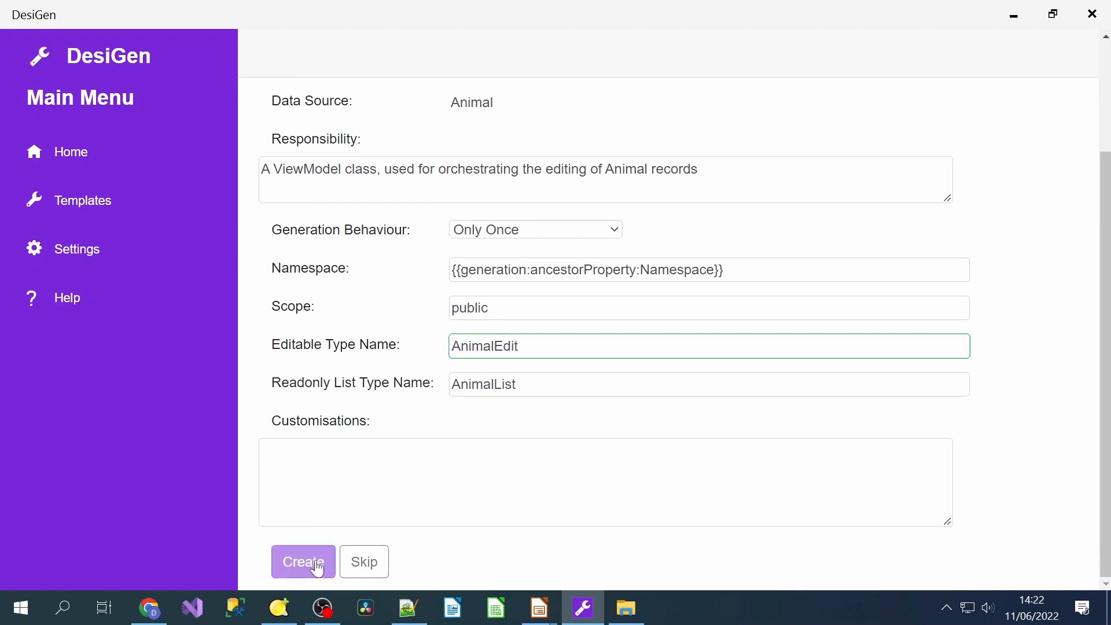
# Set the editable factory type name of the ManageAnimalsViewModelTests artefact to AnimalEdit.Factory, create it and return to the artefact list.
pyautogui.scroll(-1, 597, 324)
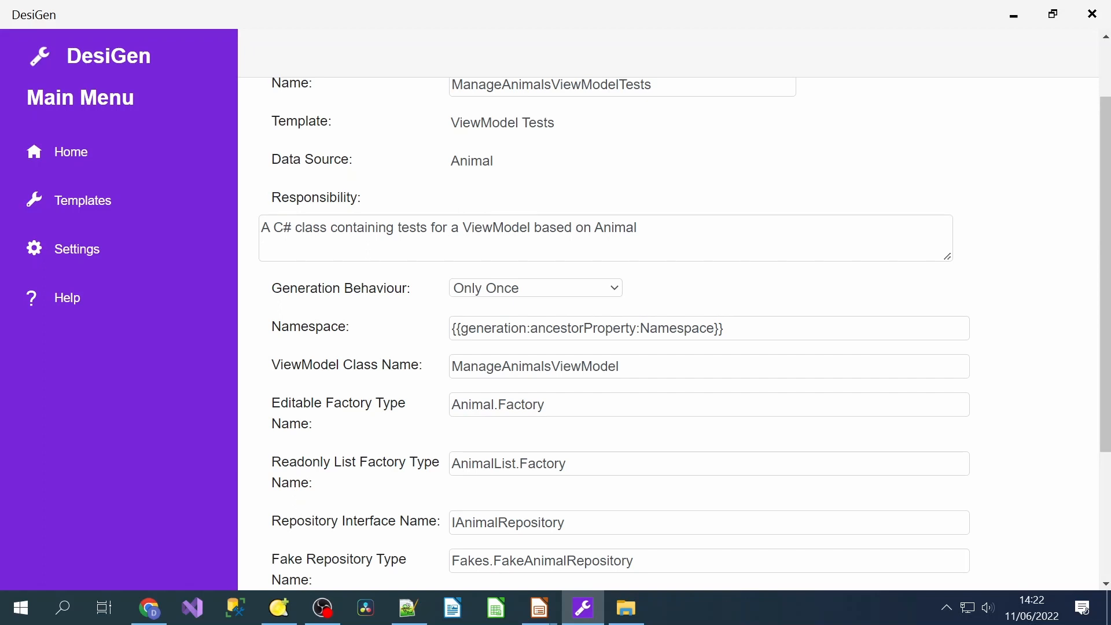
pyautogui.click(495, 405)
pyautogui.write('Edit')
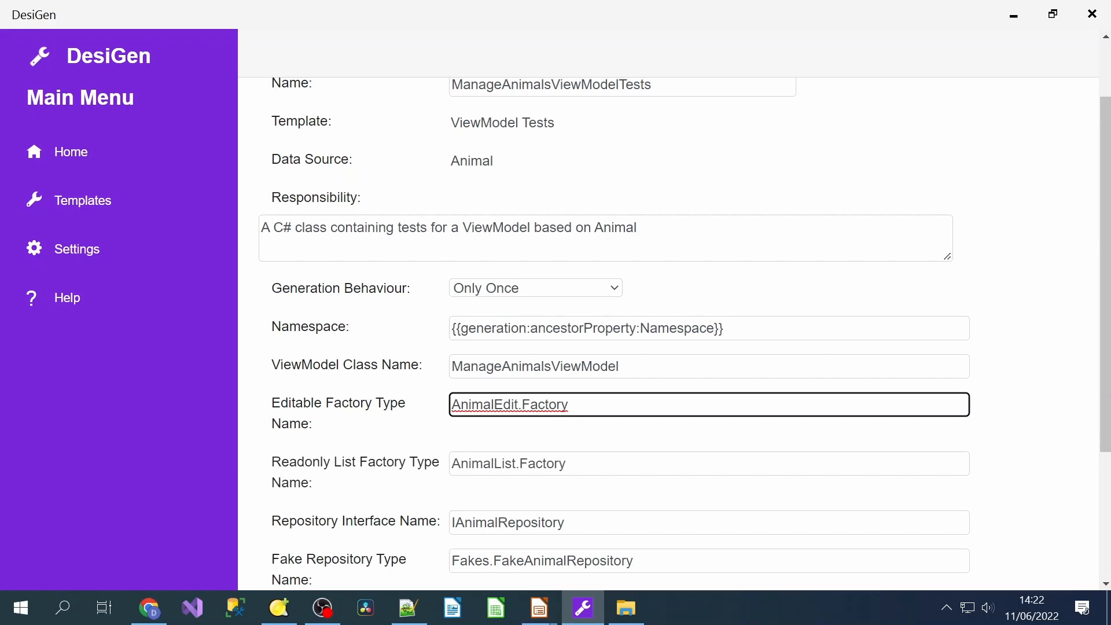
pyautogui.scroll(-2, 615, 426)
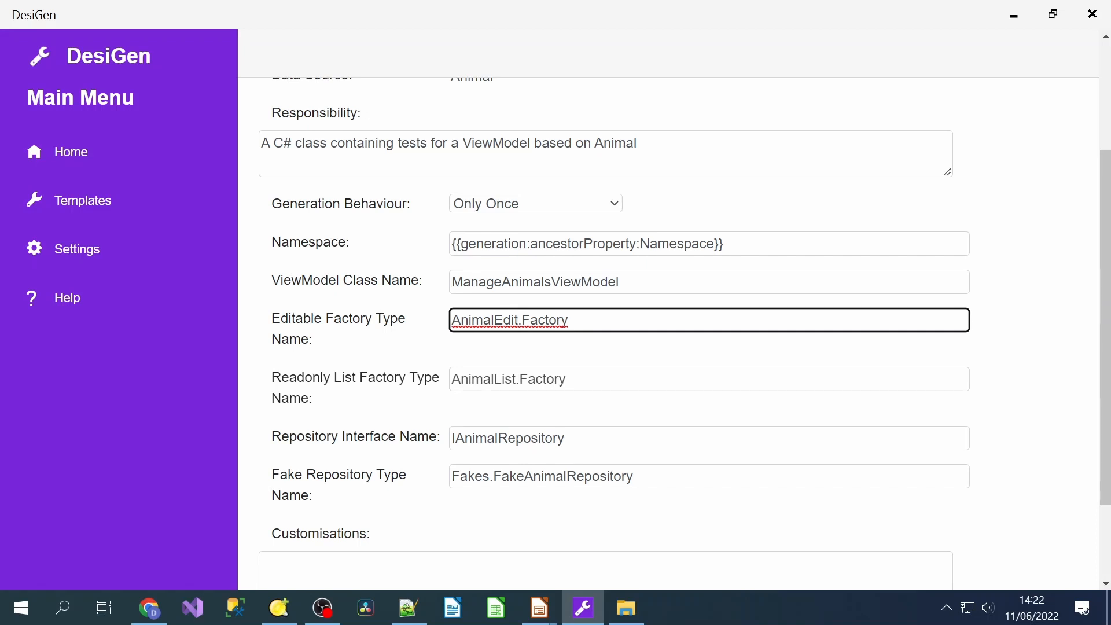
pyautogui.scroll(-3, 580, 330)
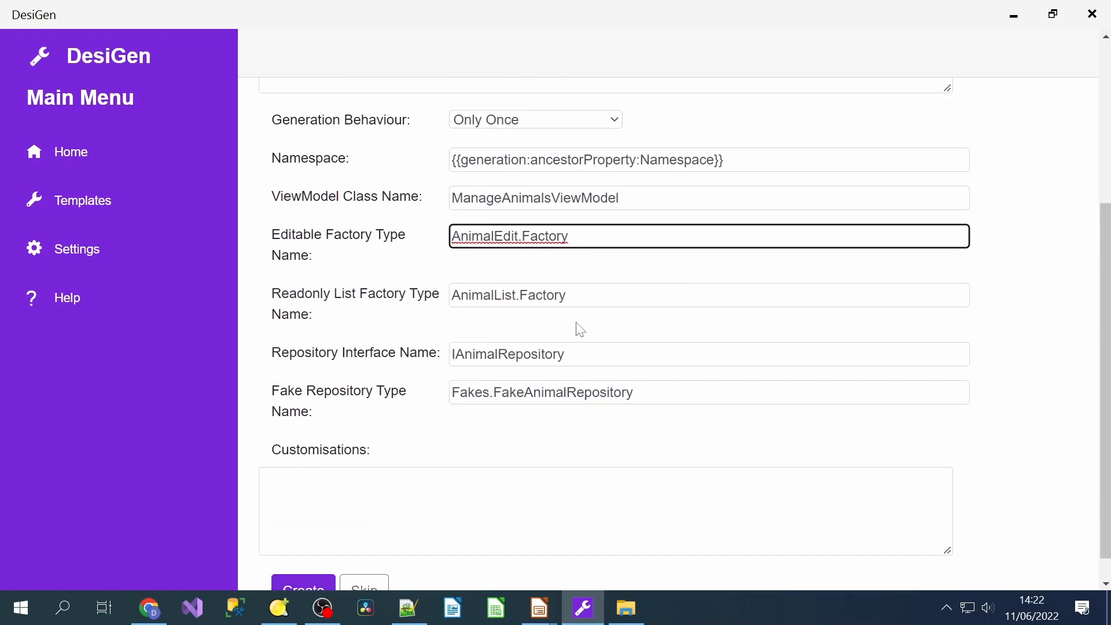
pyautogui.scroll(-1, 580, 330)
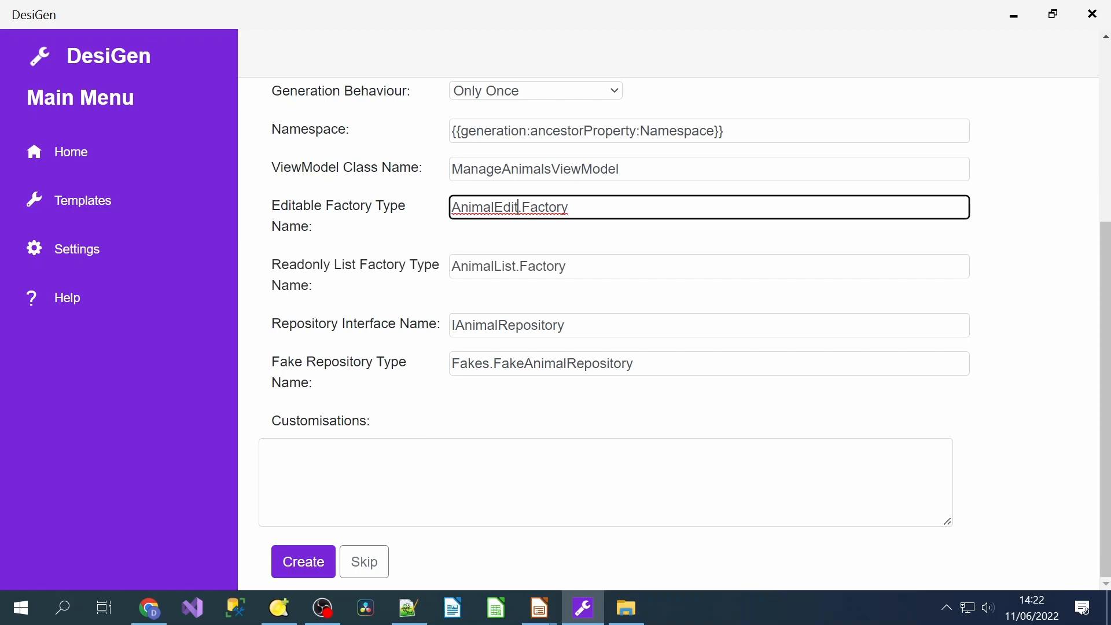
pyautogui.click(324, 564)
pyautogui.click(302, 181)
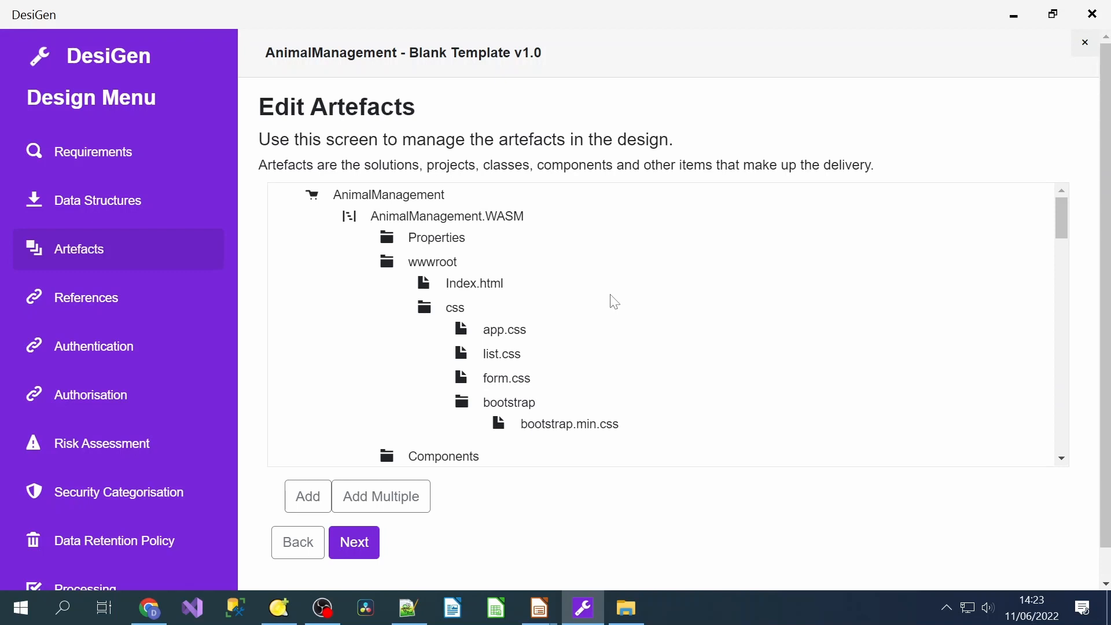
# Skip the references and record that no authentication changes are being made, noting that the demo's fake authentication needs a security review before production use.
pyautogui.click(370, 552)
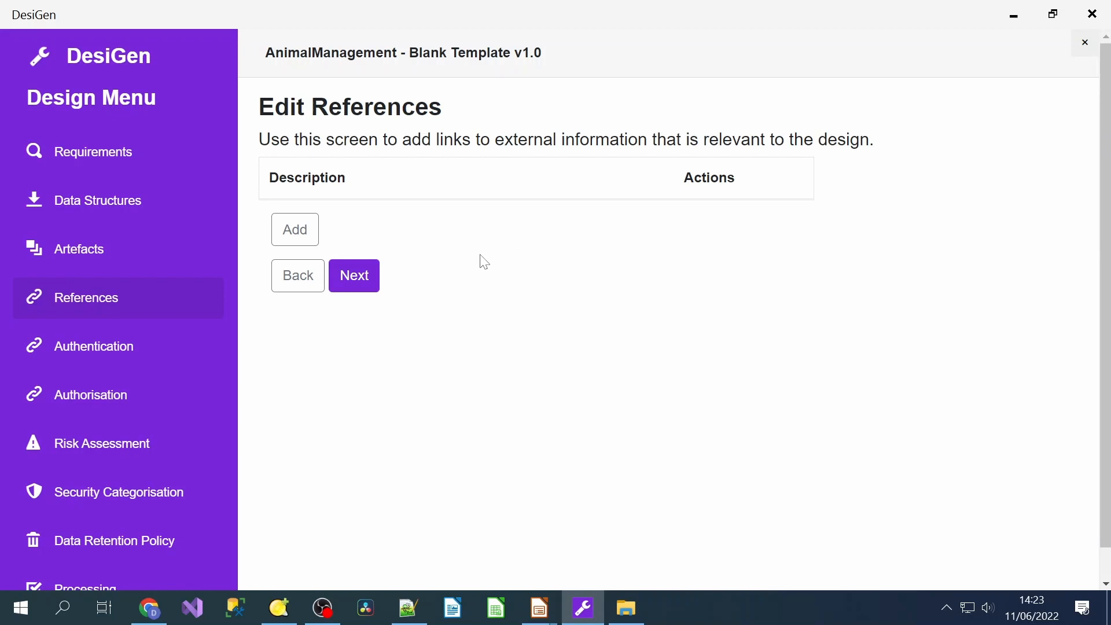
pyautogui.click(371, 282)
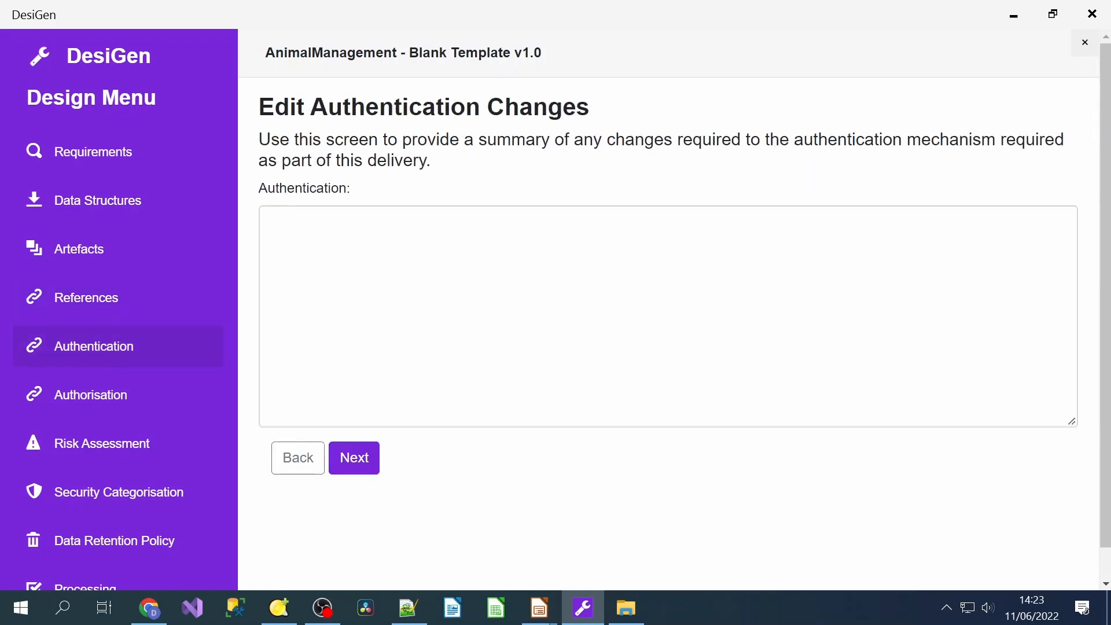
pyautogui.hotkey('alt', 'Tab')
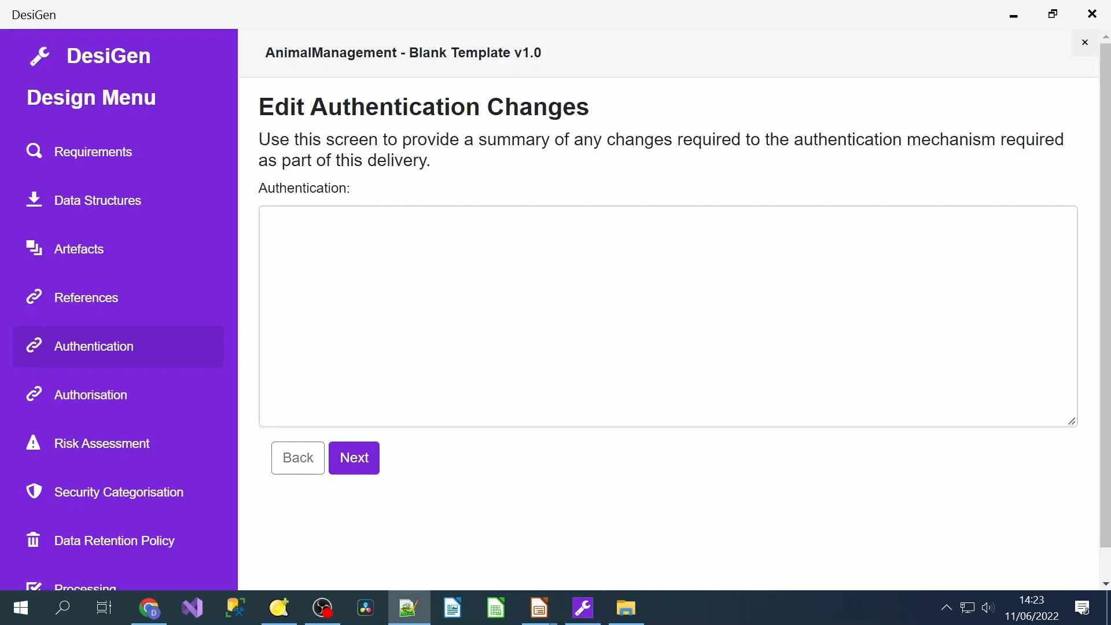
pyautogui.hotkey('alt', 'Tab')
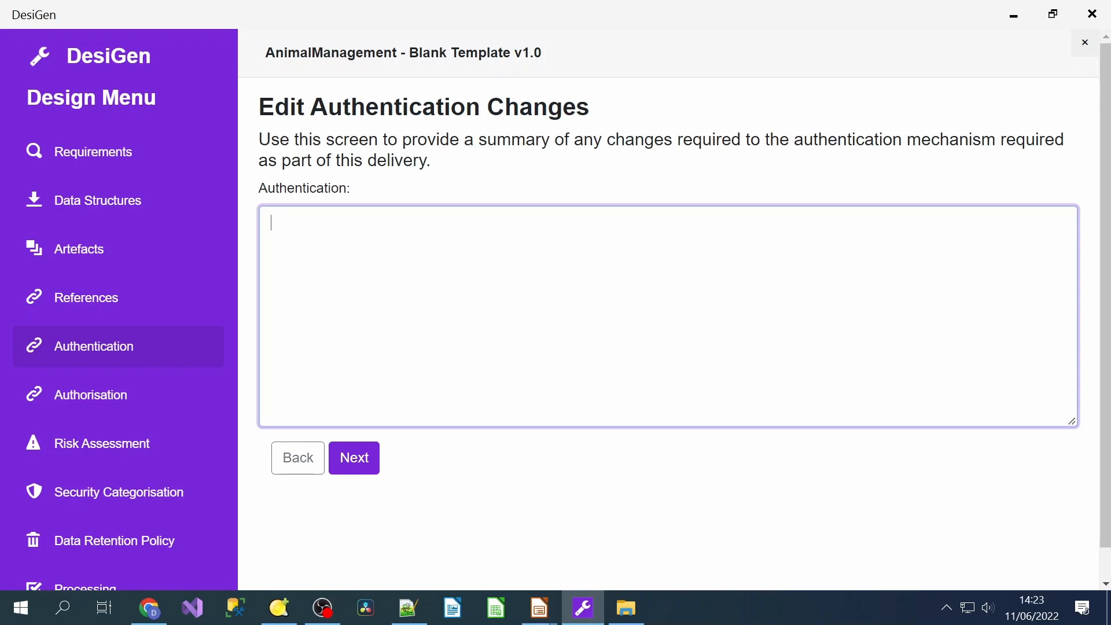
pyautogui.write('No changes to authentication are being made as part of this development.  Note that the authentication in this demo application is fake, and exists solely for testing purposes. If this design, or any code created from it, were to be used for a production system then it would need a full and complete security review, including all authentication technology decisions made to that point.')
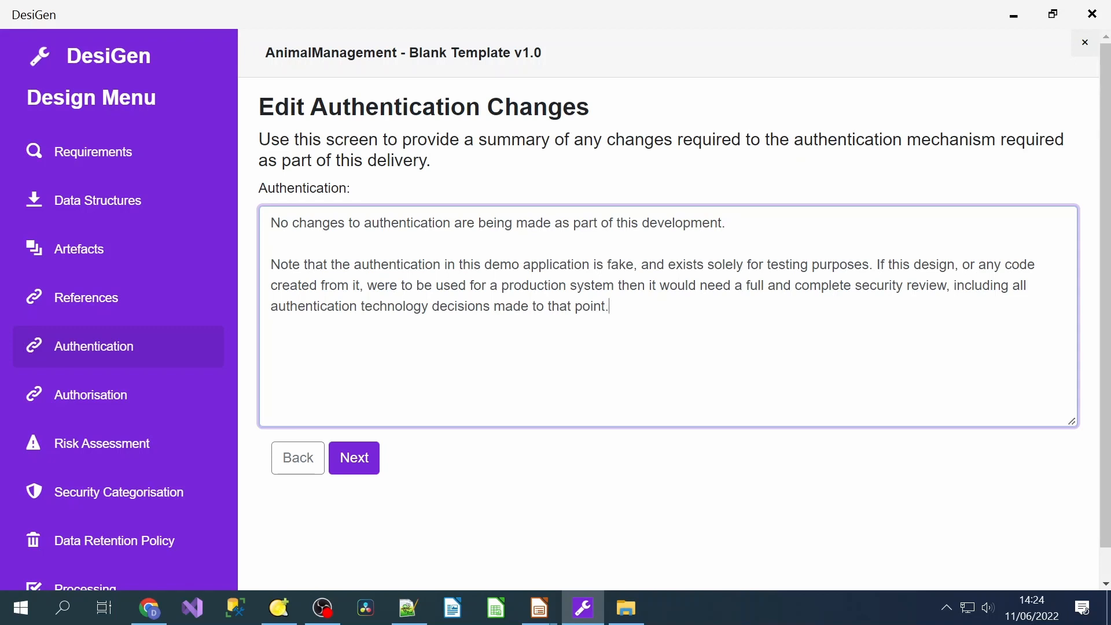
pyautogui.click(358, 457)
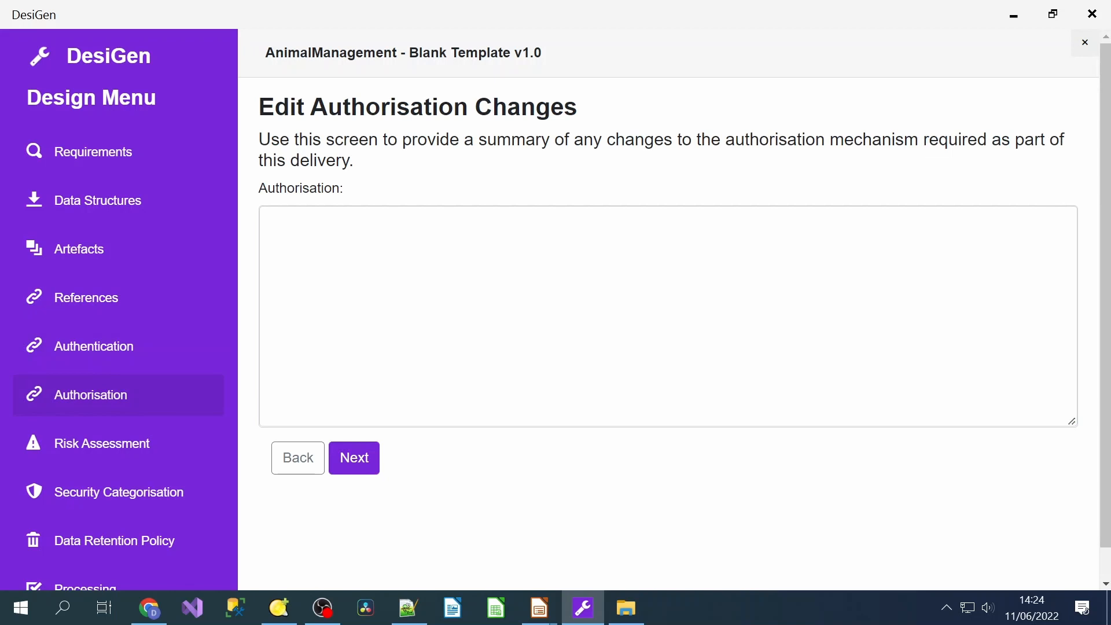
# Fill in the authorisation summary with the prepared note that no changes are required and production use needs a full security review.
pyautogui.hotkey('alt', 'Tab')
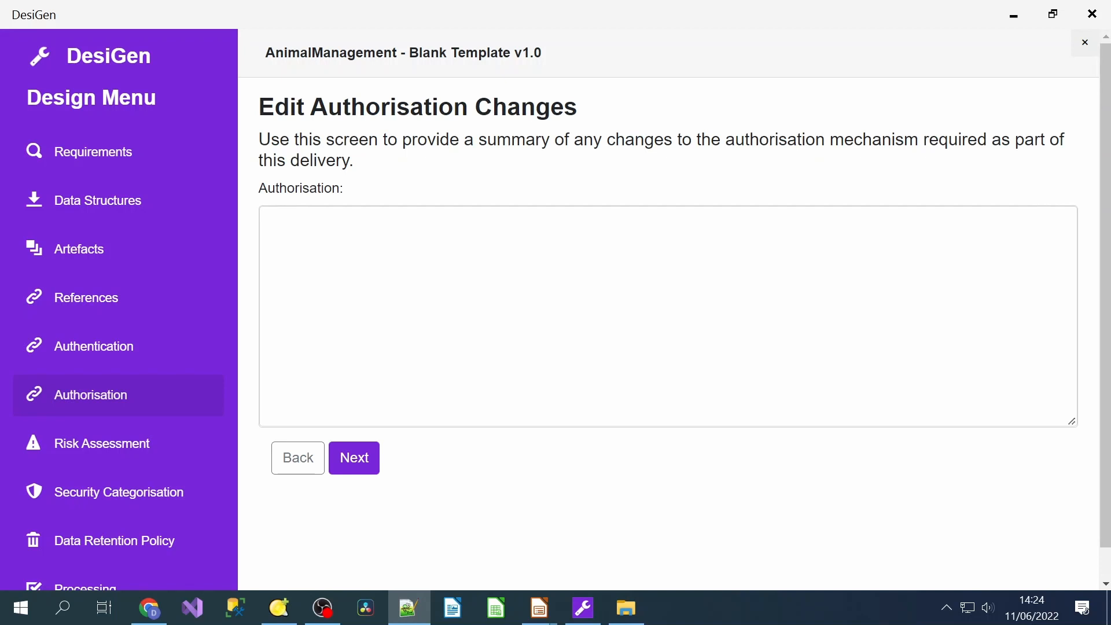
pyautogui.click(446, 285)
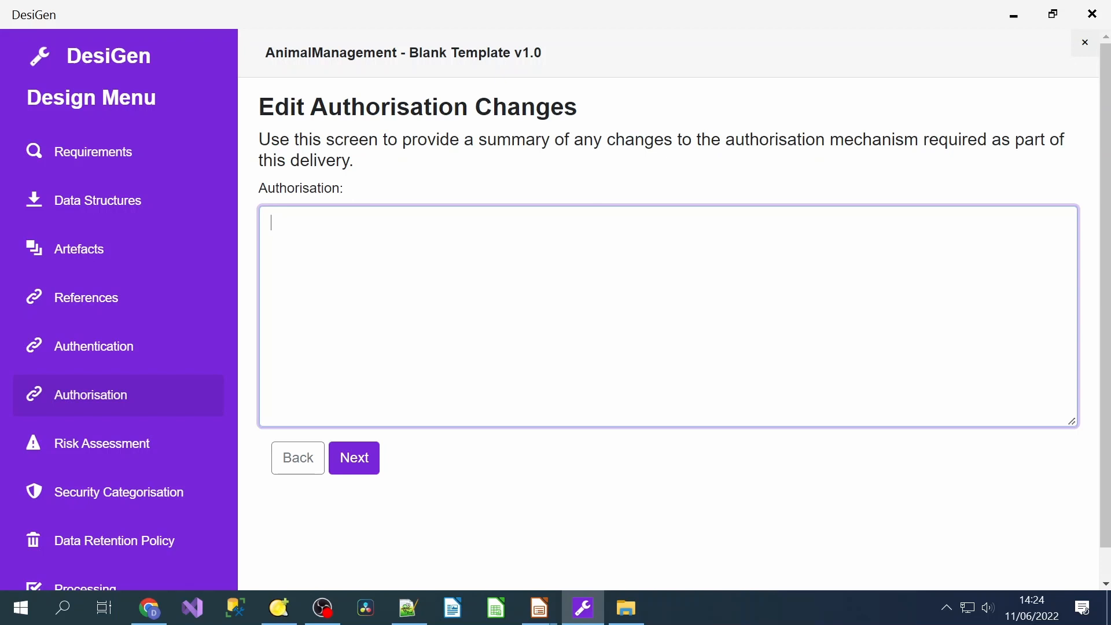
pyautogui.rightClick(447, 286)
pyautogui.click(509, 396)
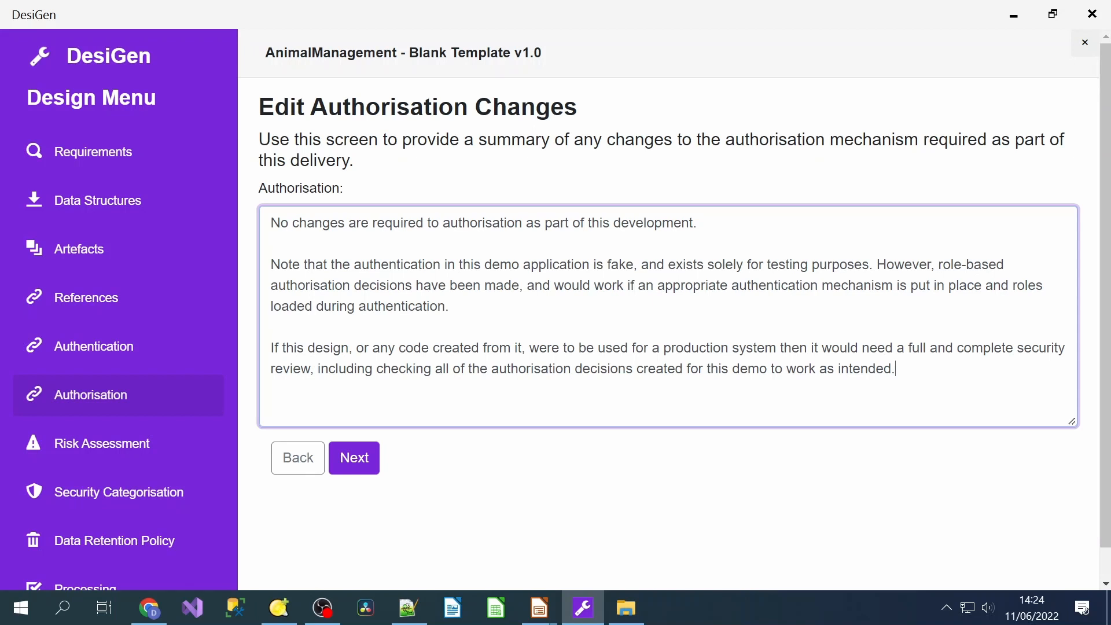
pyautogui.click(354, 458)
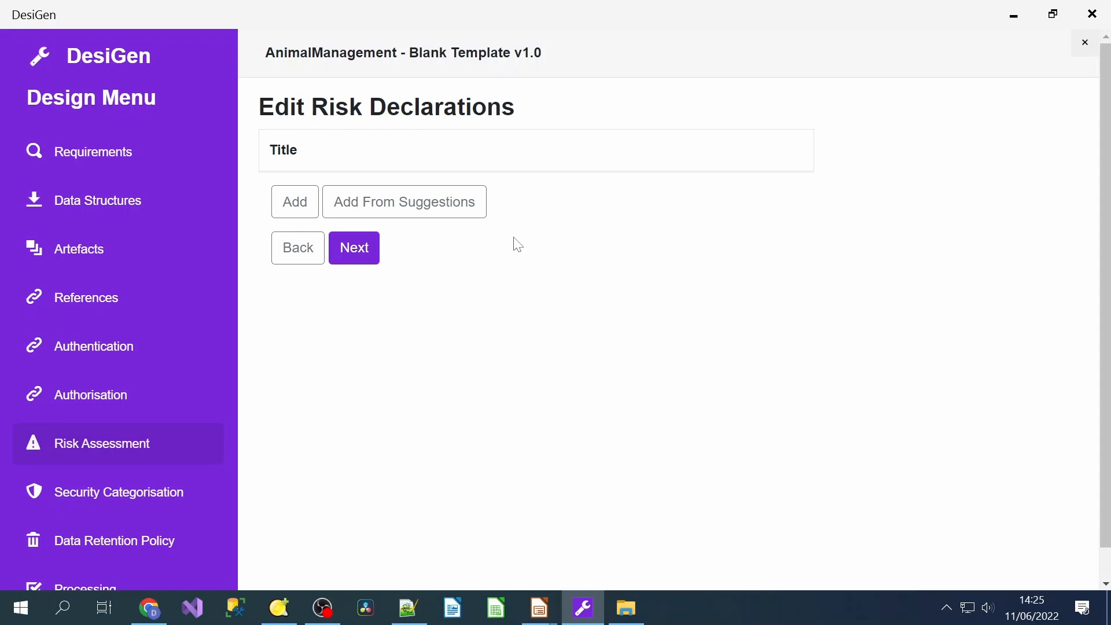
# Add the suggested Authentication Bypass risk with the mitigation "Acknowledge and accept - DEMOS ONLY" and save the declaration.
pyautogui.click(470, 215)
pyautogui.scroll(-1, 607, 220)
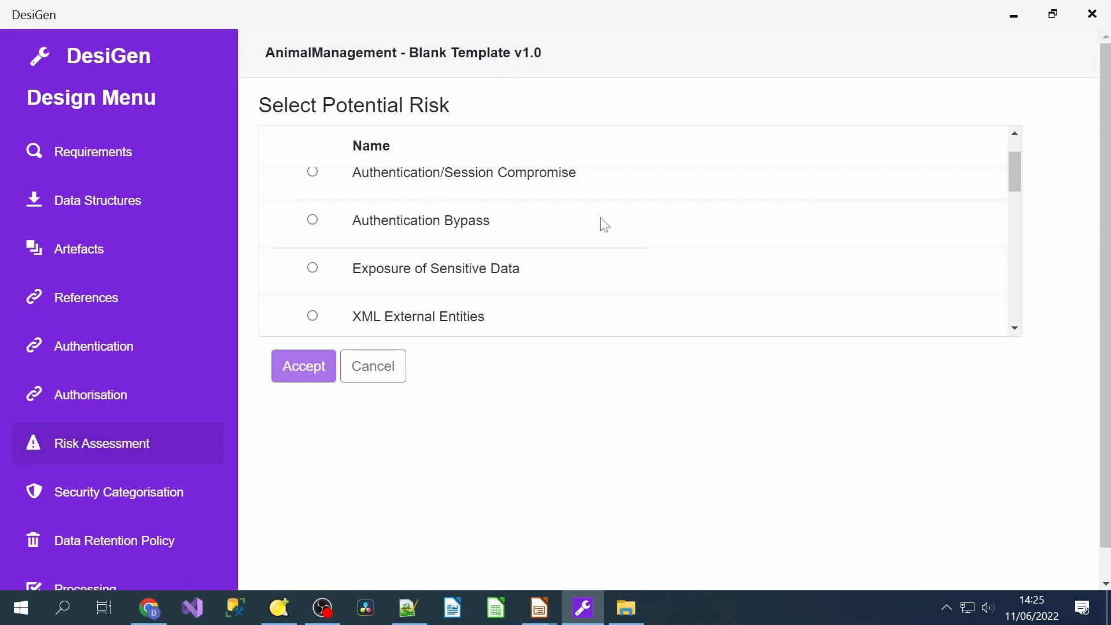
pyautogui.click(313, 220)
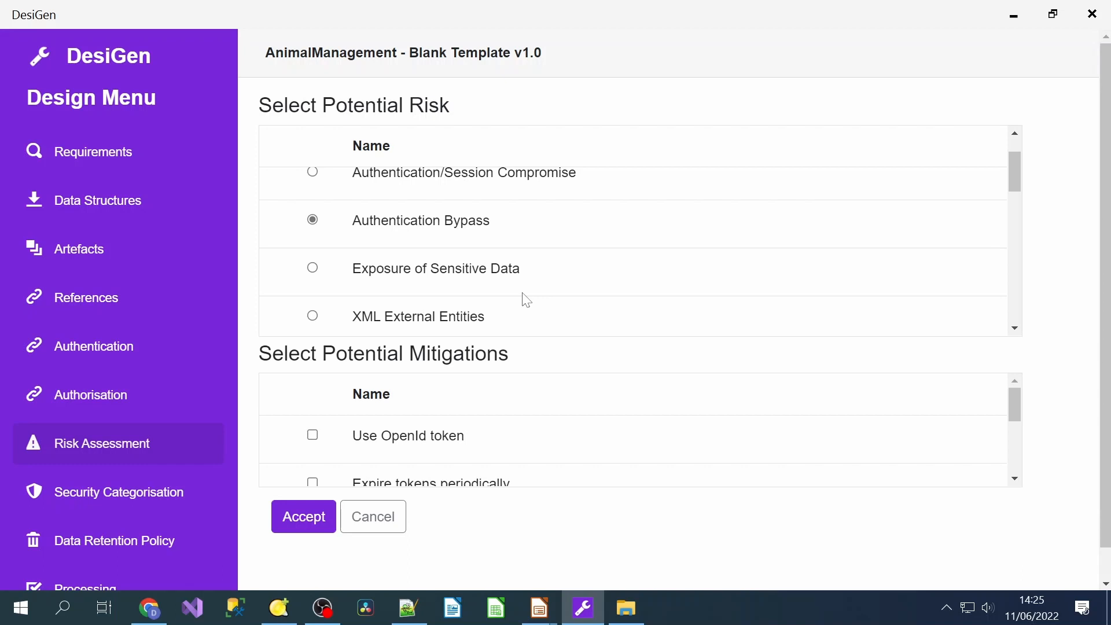
pyautogui.scroll(-4, 489, 431)
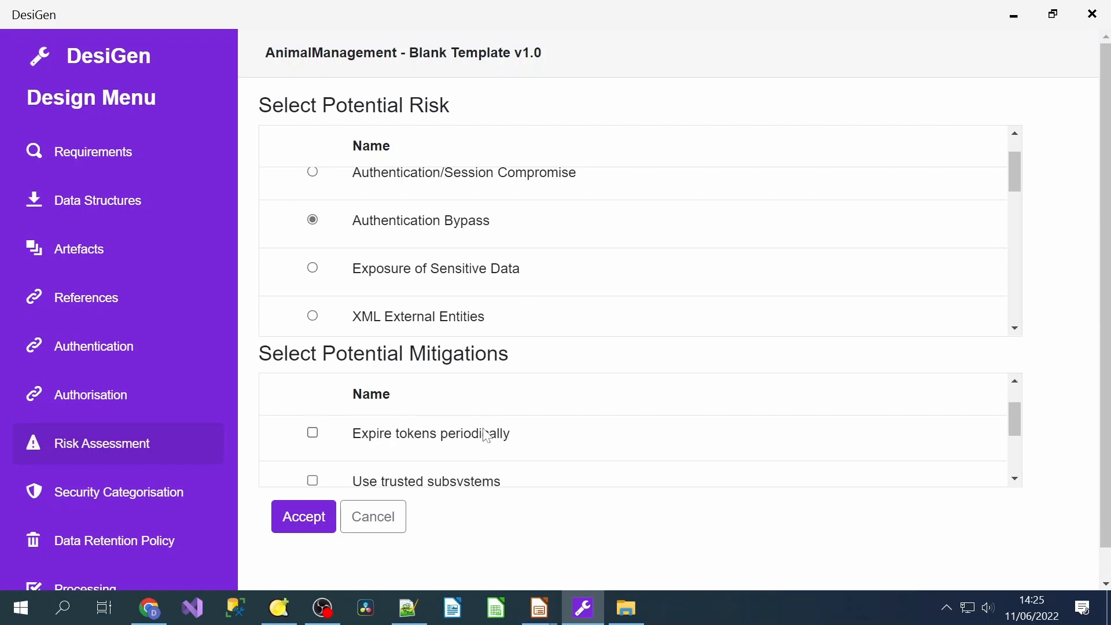
pyautogui.scroll(-1, 476, 451)
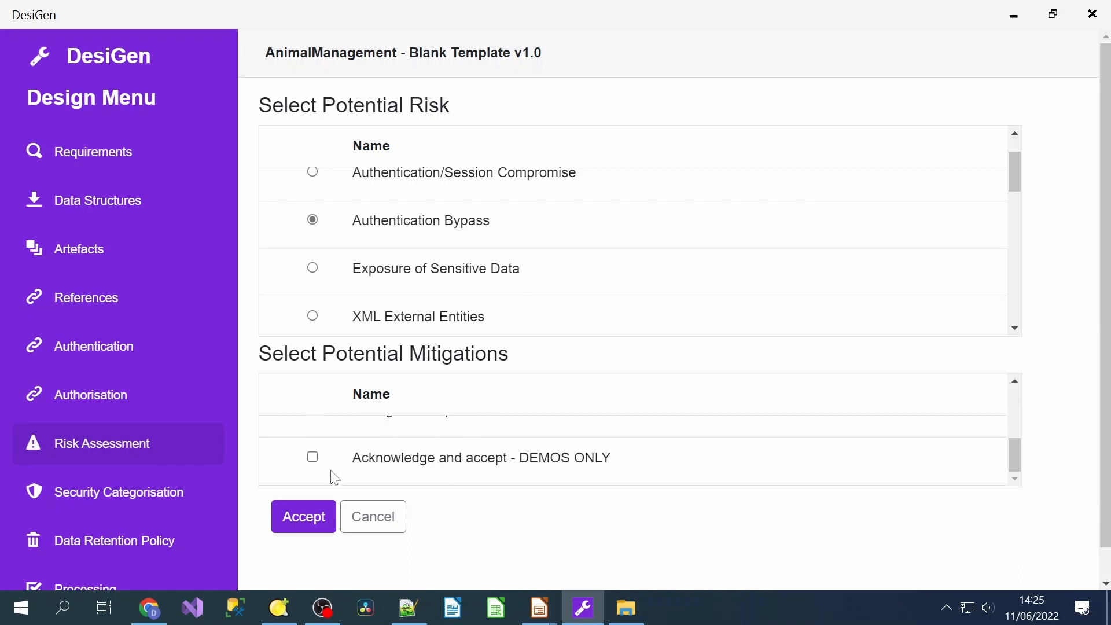
pyautogui.click(313, 457)
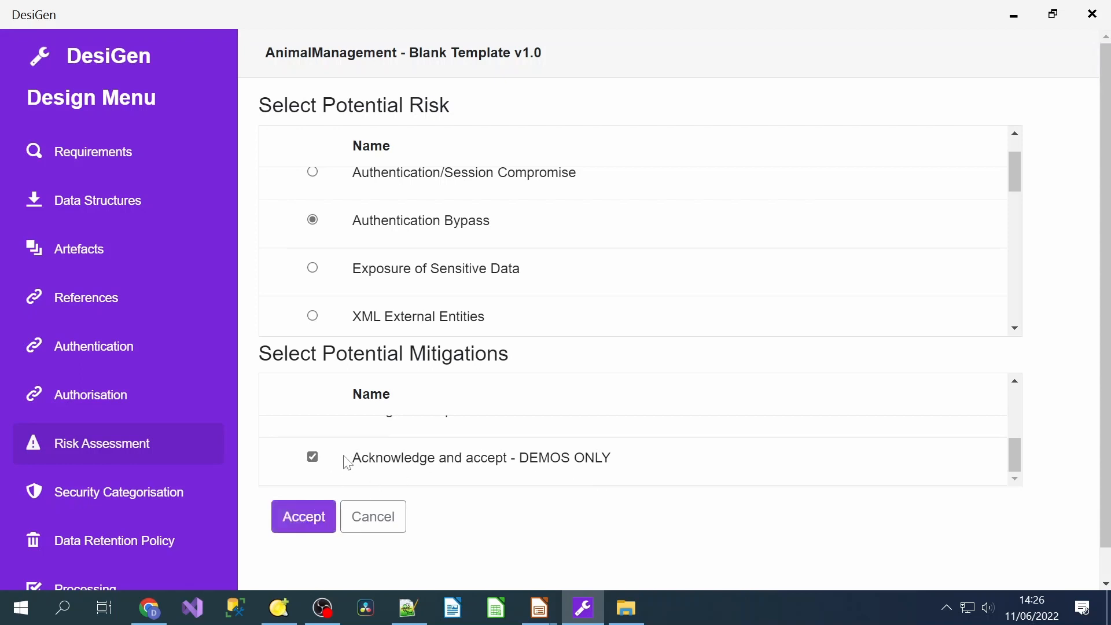
pyautogui.click(315, 520)
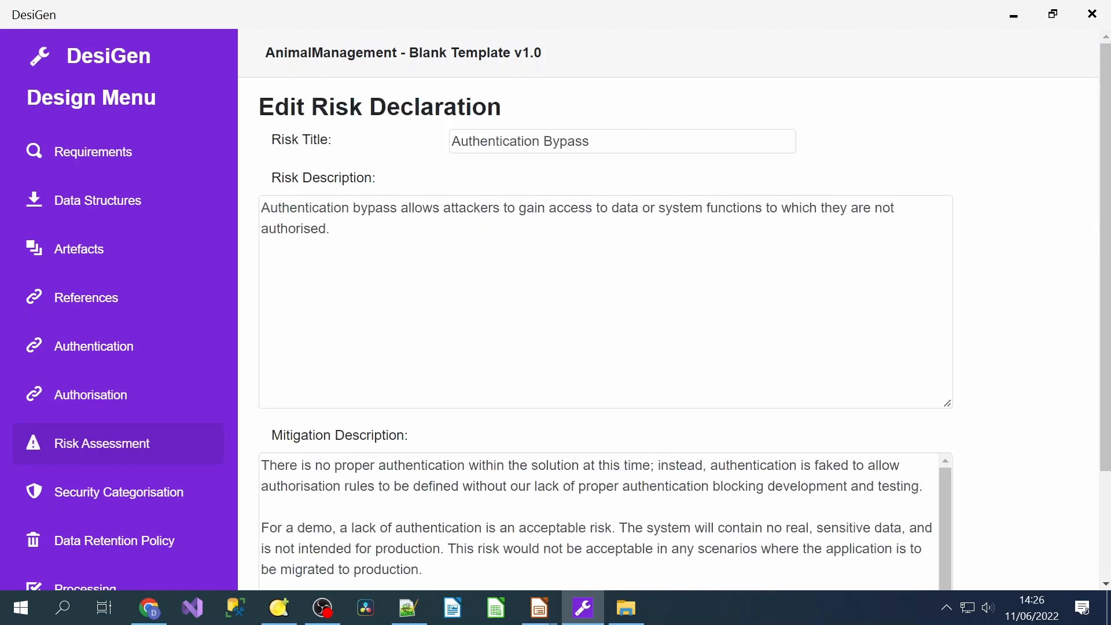
pyautogui.scroll(-1, 599, 521)
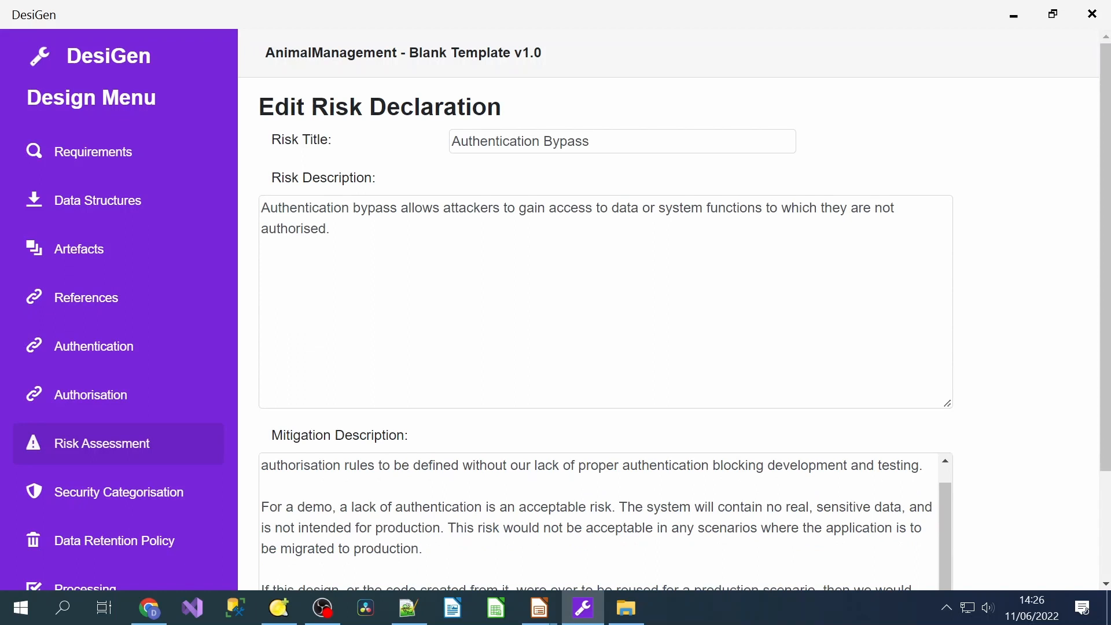
pyautogui.scroll(-2, 952, 405)
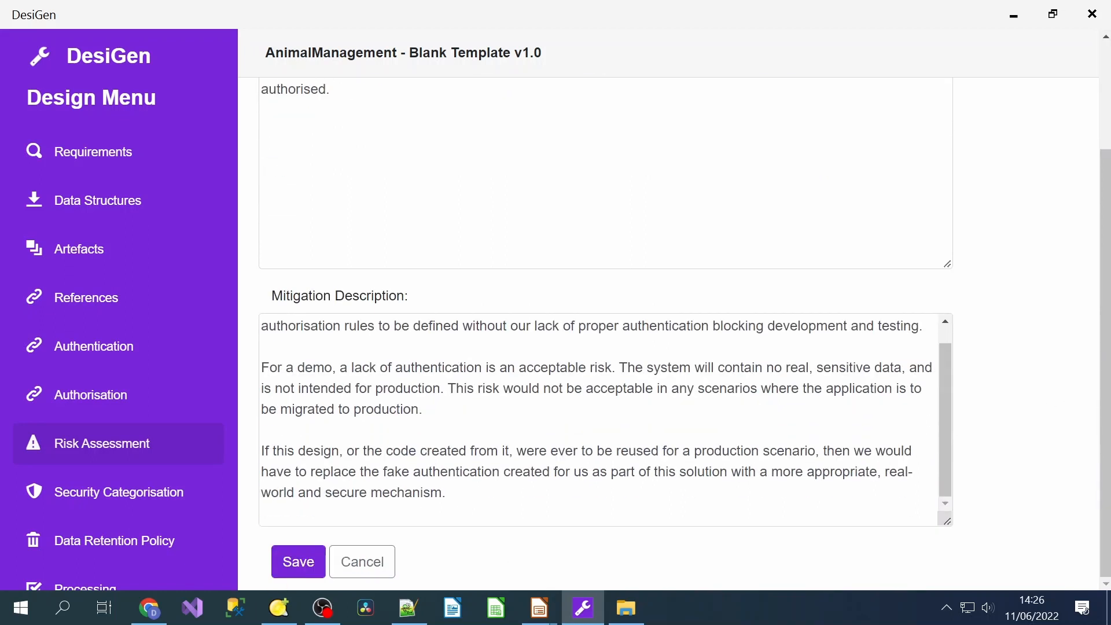
pyautogui.click(301, 564)
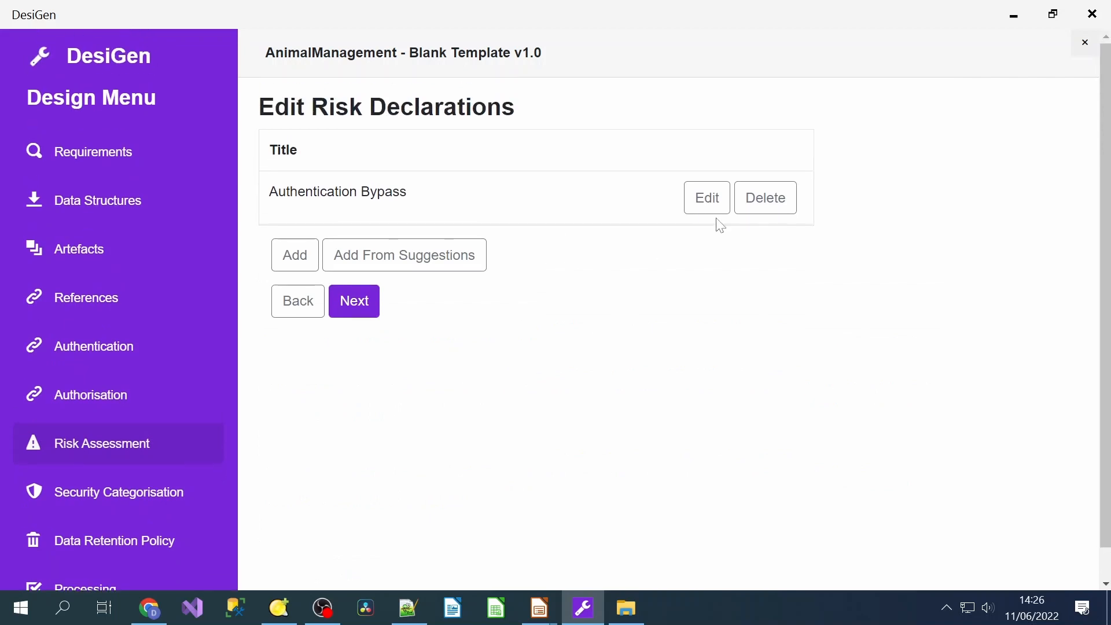
# Add the suggested Insufficient Exception Handling risk with the mitigation "Acknowledge and accept - DEMOS ONLY!" and save the declaration.
pyautogui.click(467, 257)
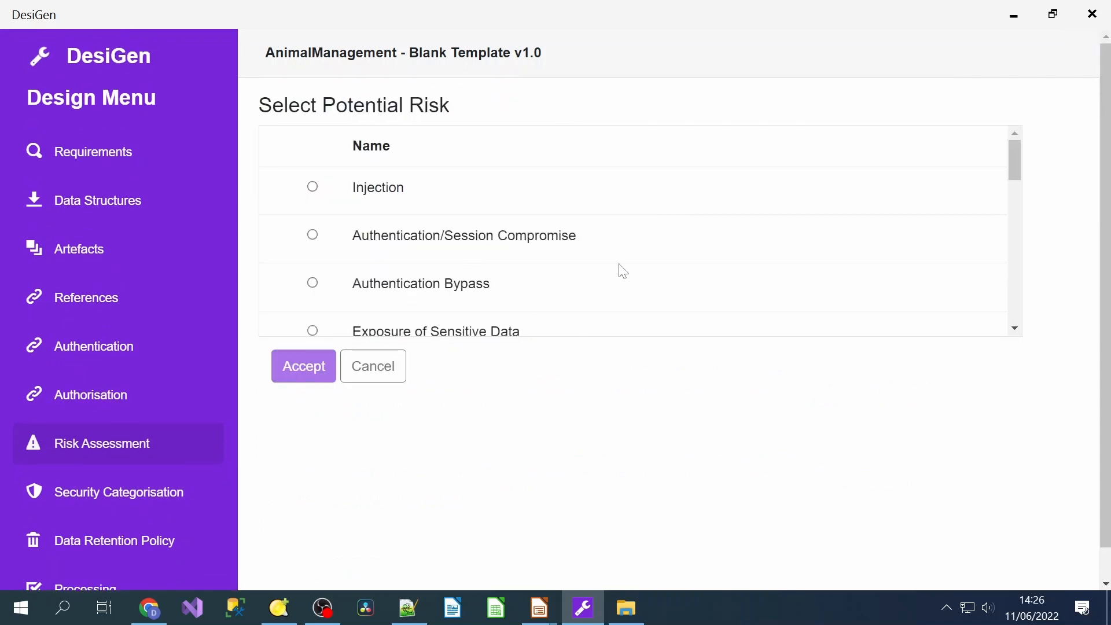
pyautogui.scroll(-3, 620, 270)
pyautogui.scroll(-5, 621, 267)
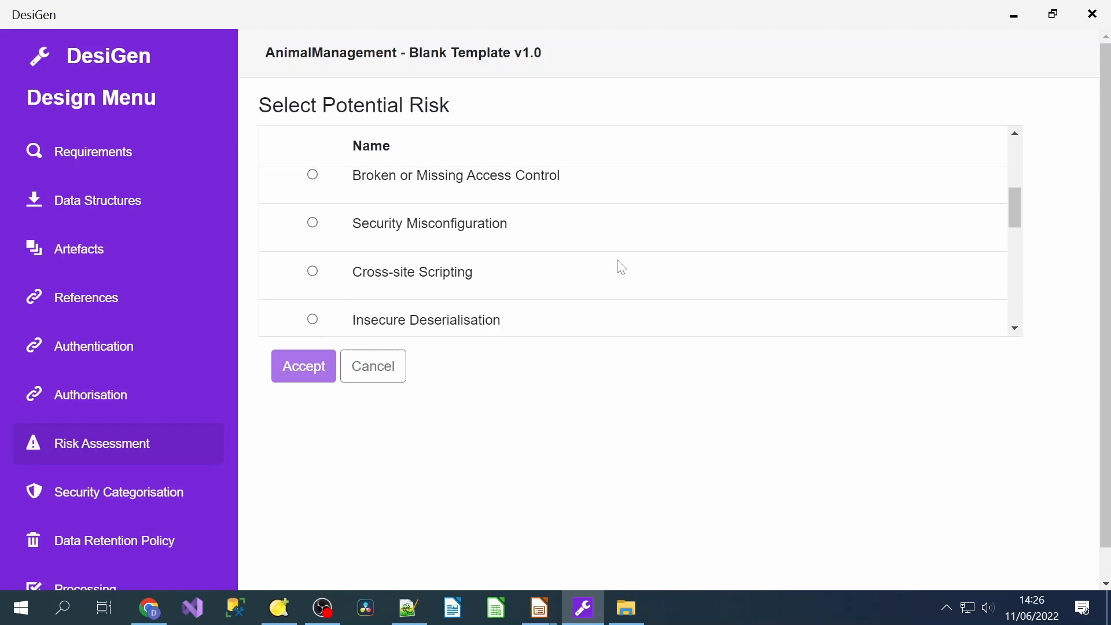
pyautogui.scroll(-5, 621, 267)
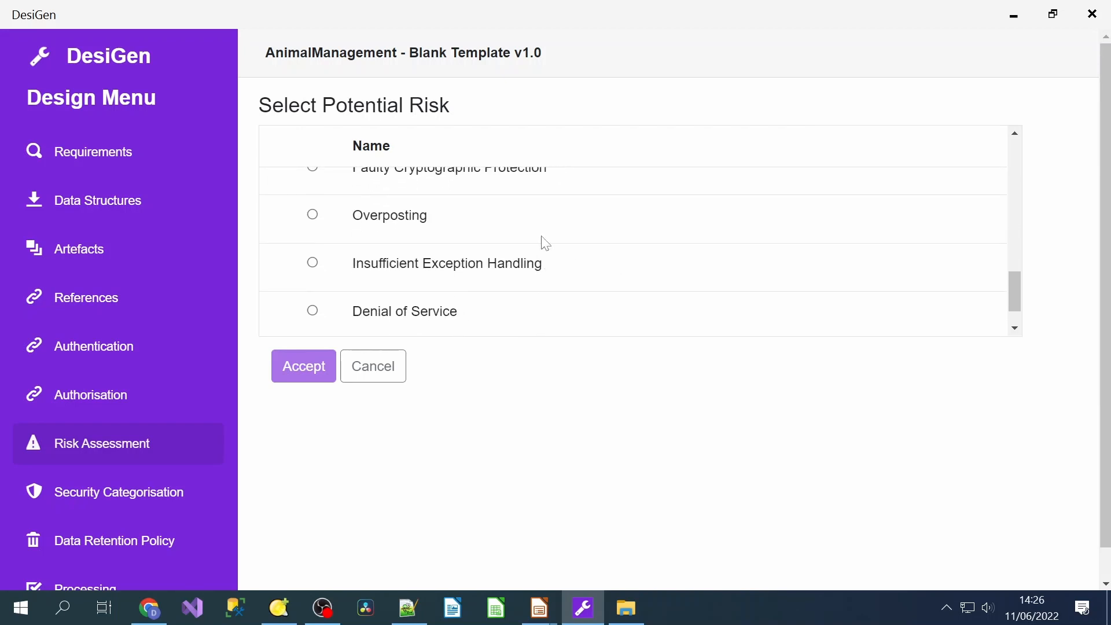
pyautogui.click(313, 263)
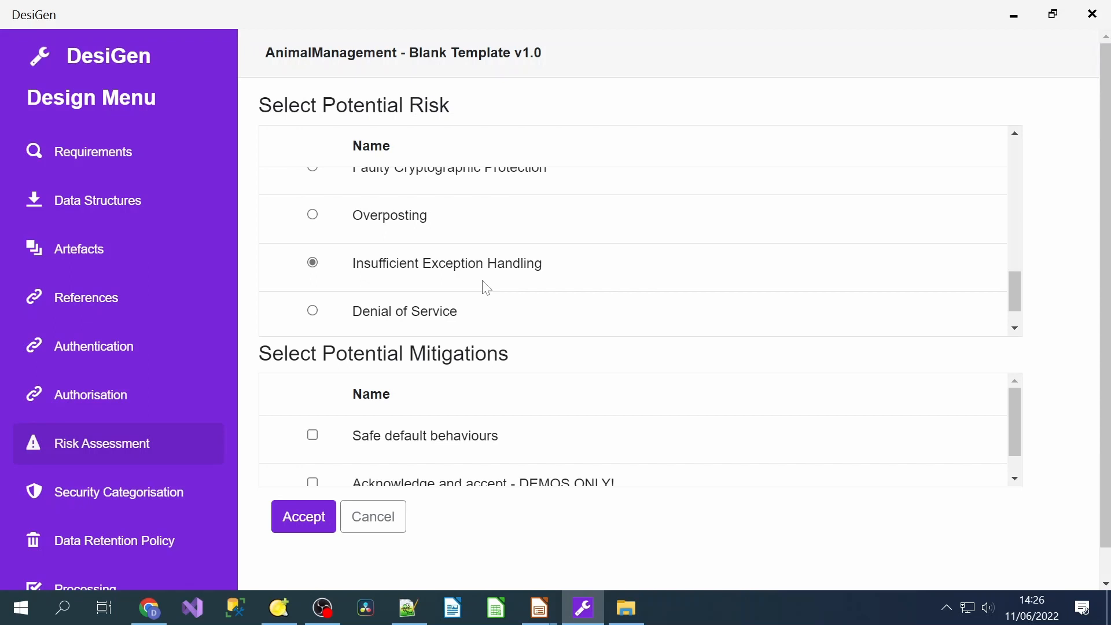
pyautogui.scroll(-1, 569, 394)
pyautogui.scroll(-2, 569, 399)
pyautogui.click(314, 425)
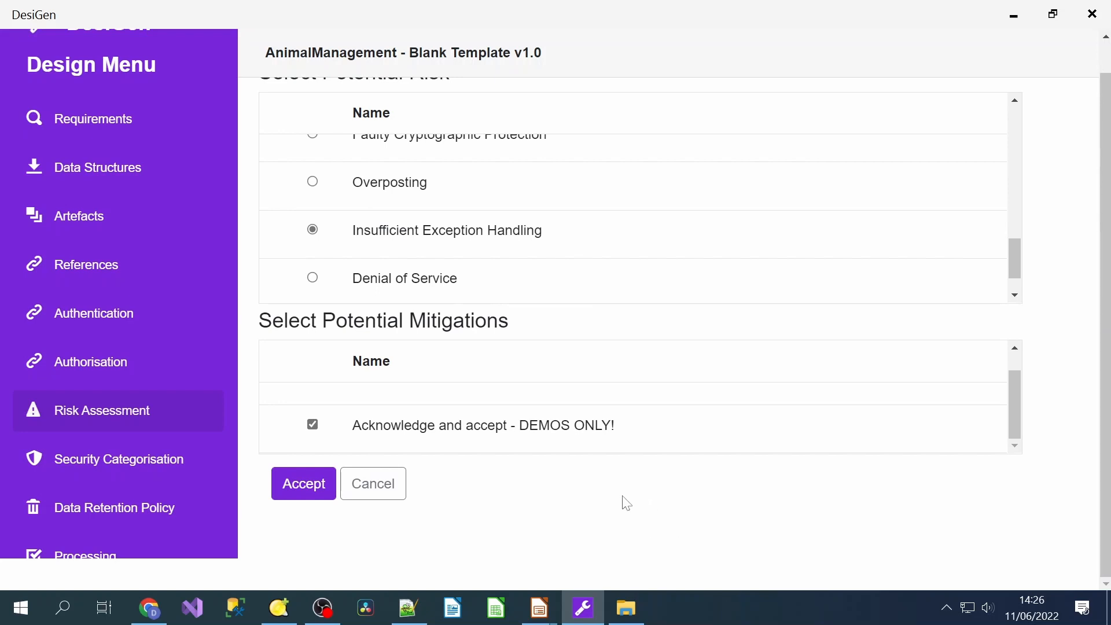
pyautogui.click(308, 485)
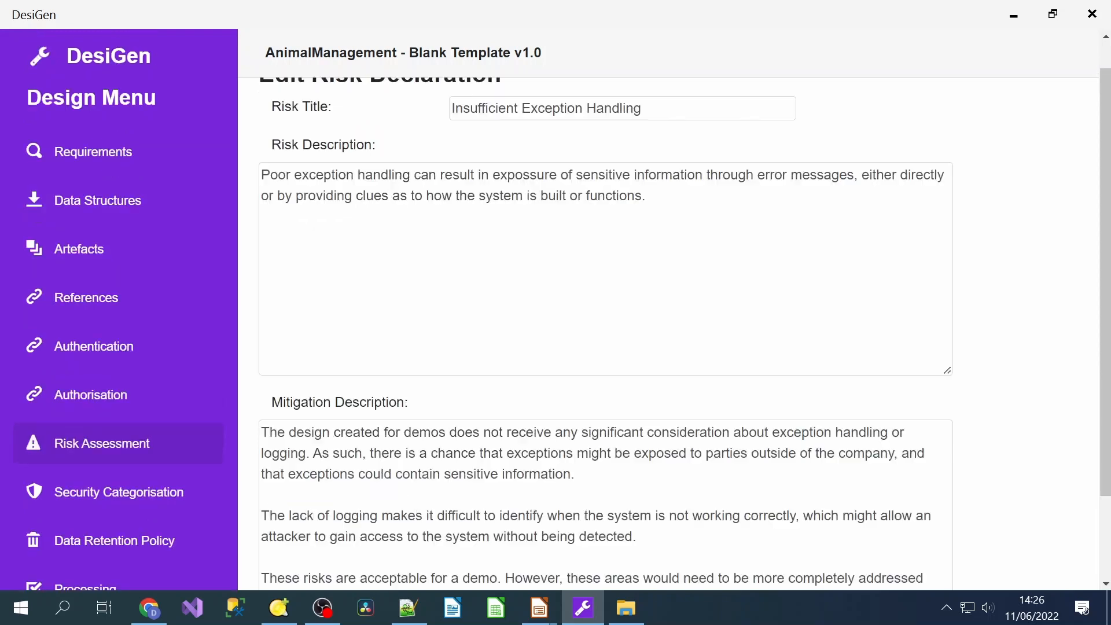
pyautogui.scroll(-2, 564, 387)
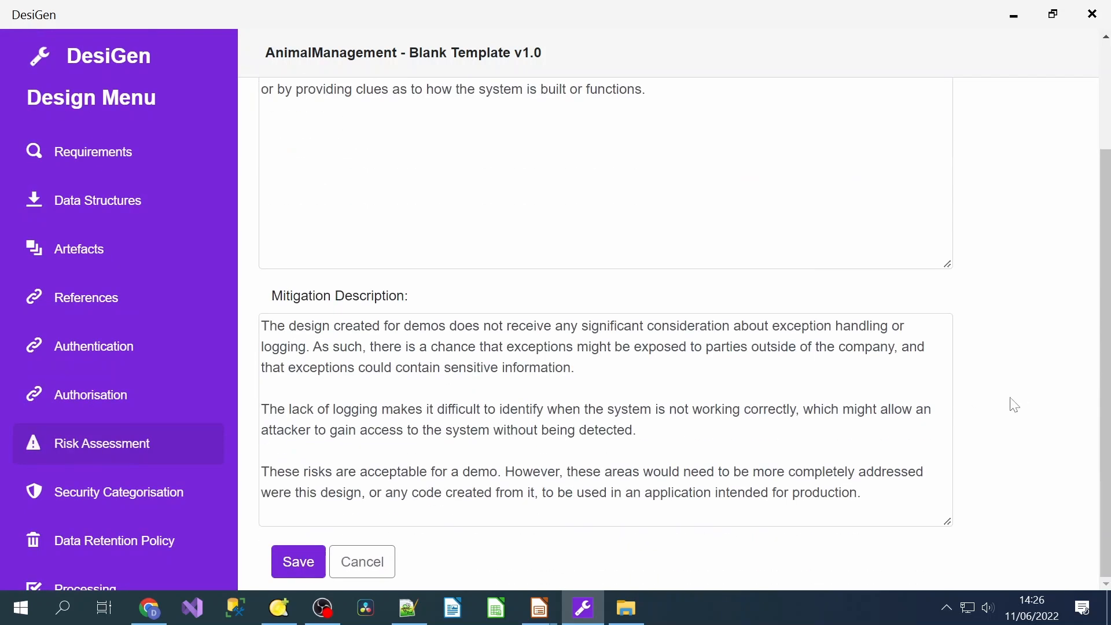
pyautogui.click(294, 562)
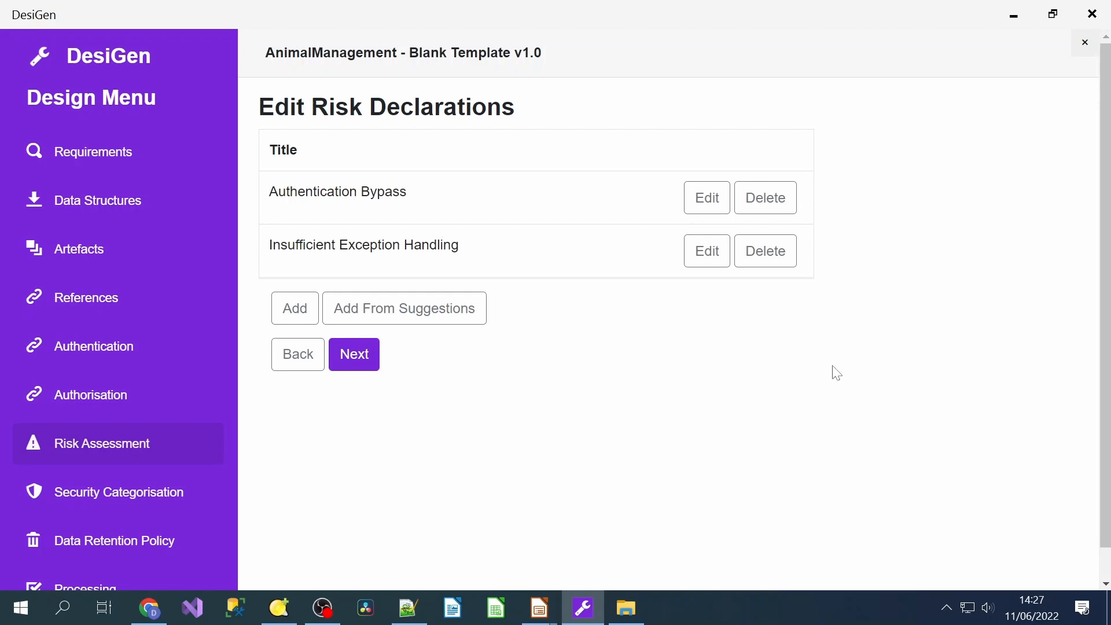
# Fill in the security categorisation with the prepared note rating the demo task low risk and requiring no special security-related procedures.
pyautogui.click(367, 363)
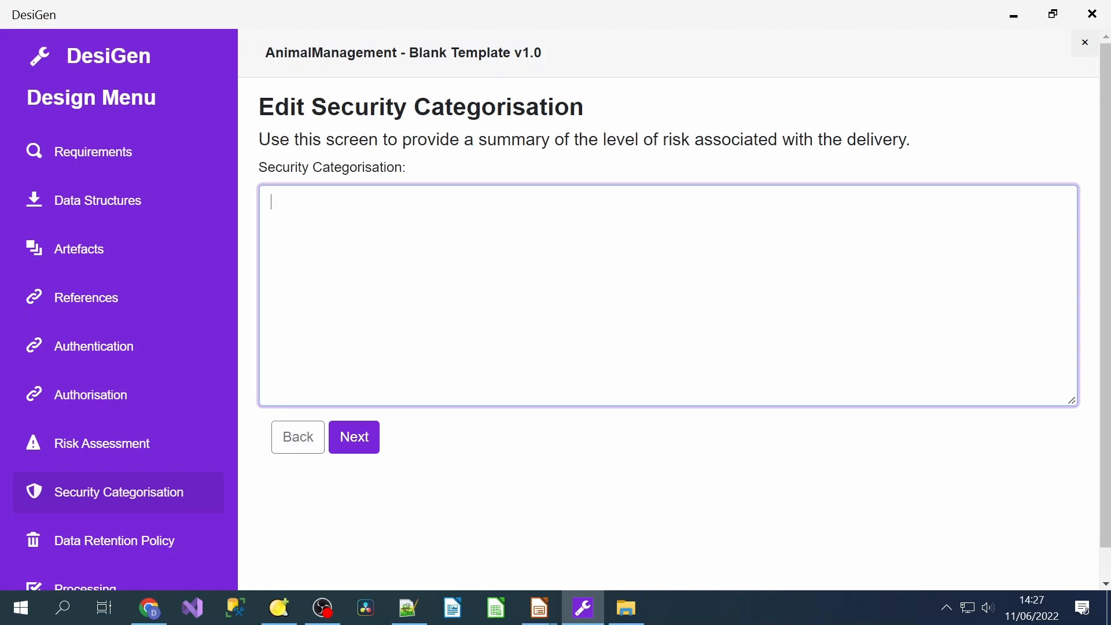
pyautogui.hotkey('alt', 'Tab')
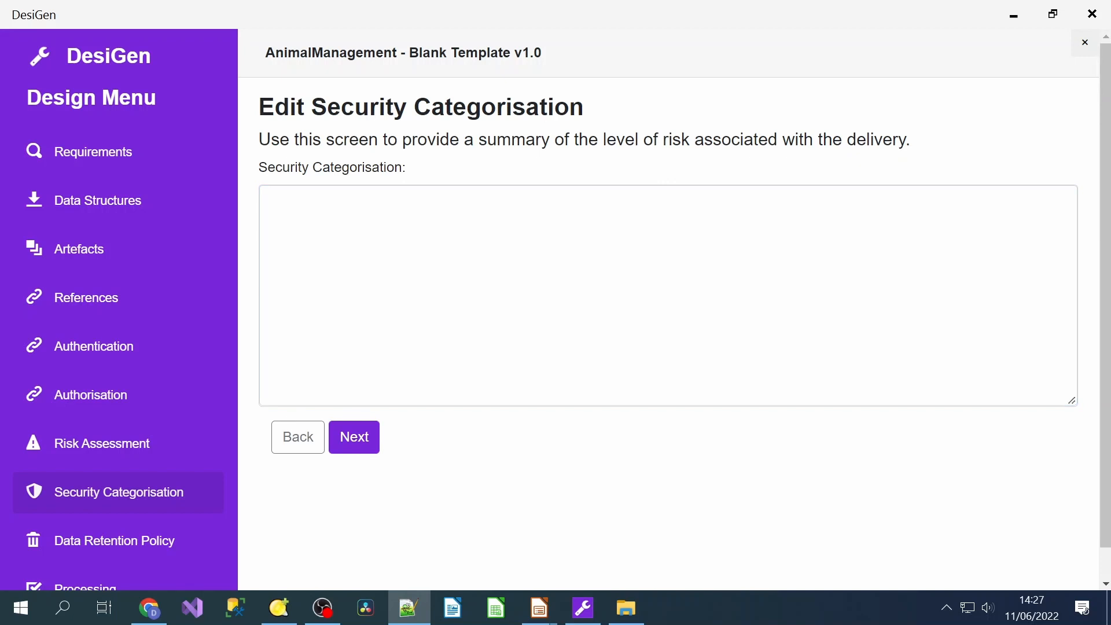
pyautogui.hotkey('alt', 'Tab')
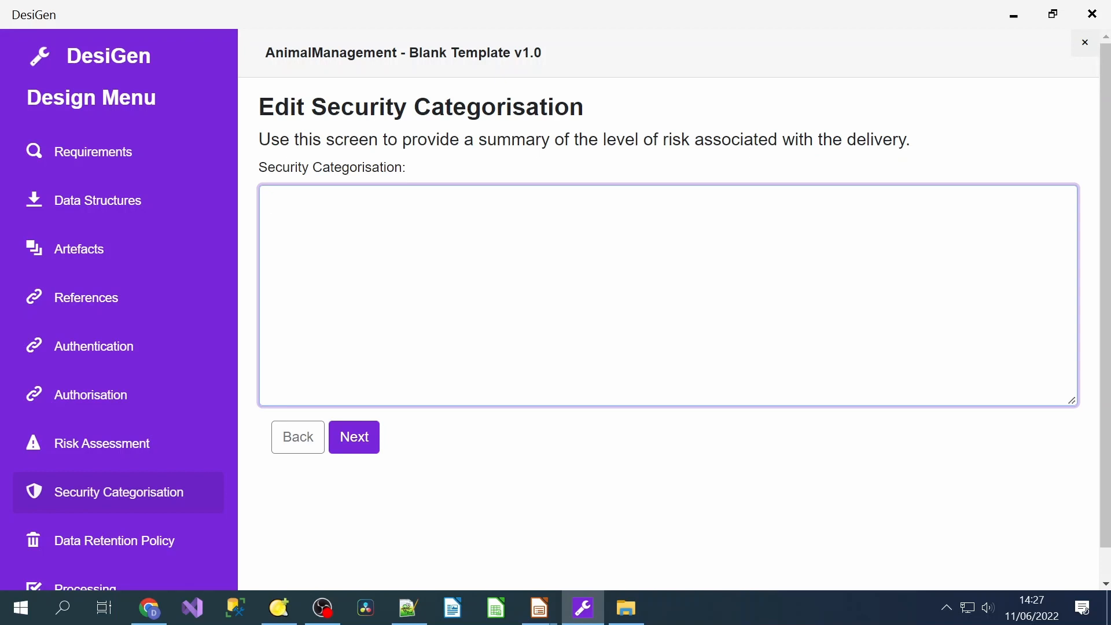
pyautogui.rightClick(915, 231)
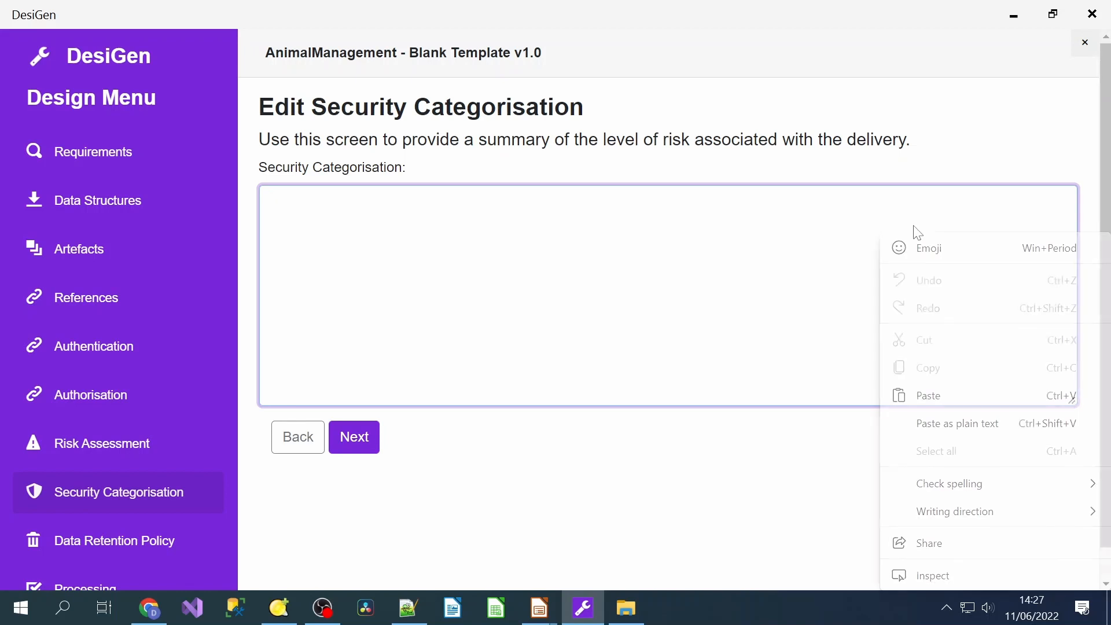
pyautogui.click(922, 394)
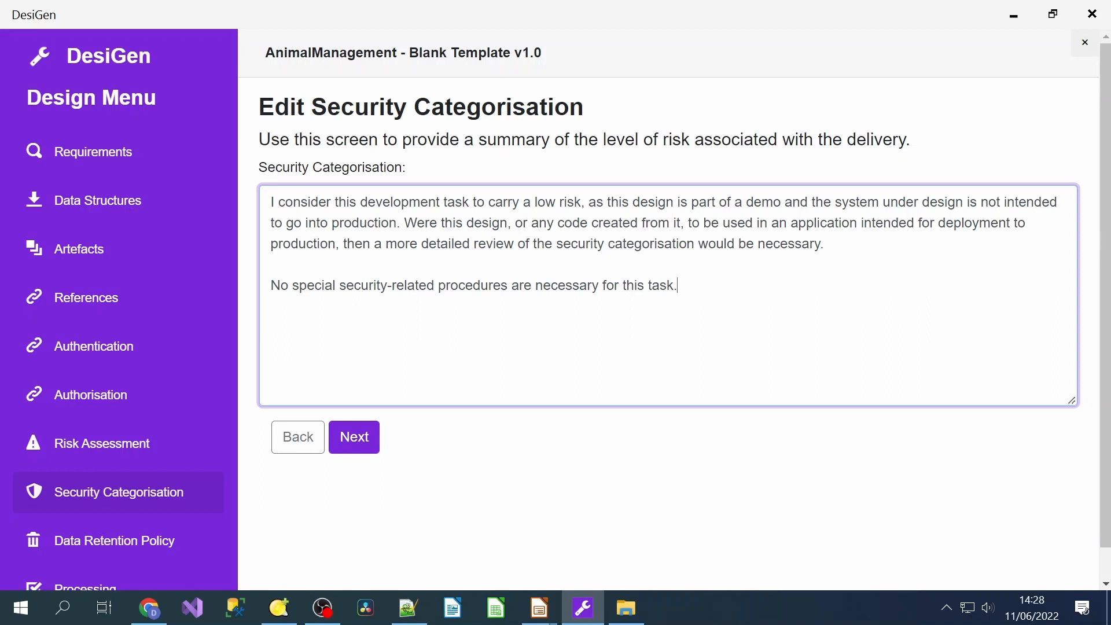
# Fill in the data retention policy with the prepared note that none is defined for the demo but production would require one, and complete the section.
pyautogui.click(355, 437)
pyautogui.click(271, 243)
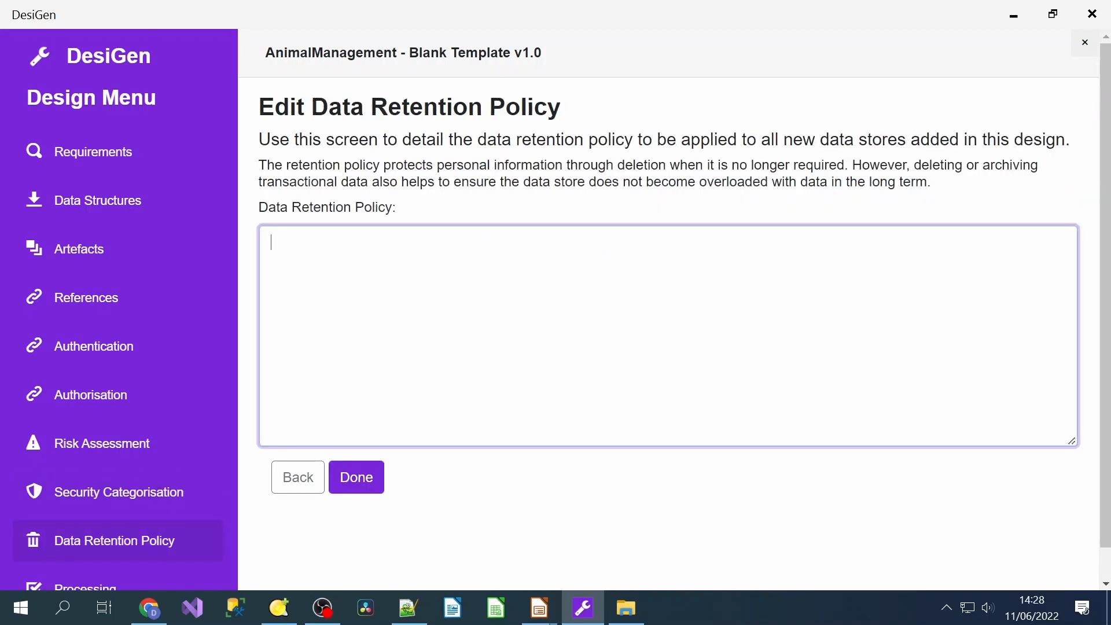
pyautogui.hotkey('alt', 'Tab')
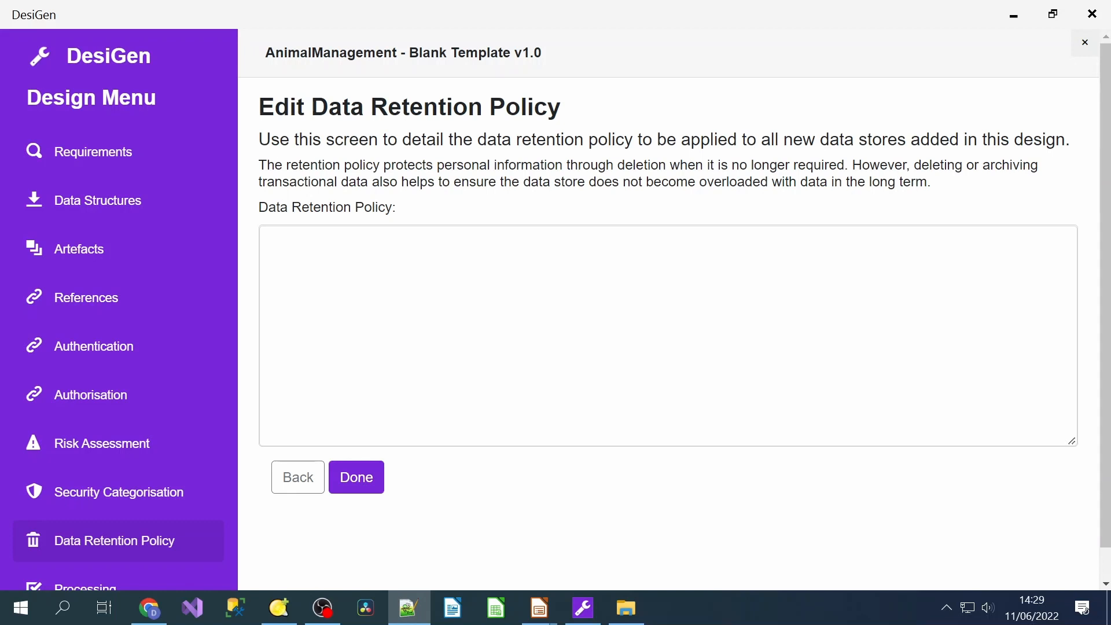
pyautogui.hotkey('alt', 'Tab')
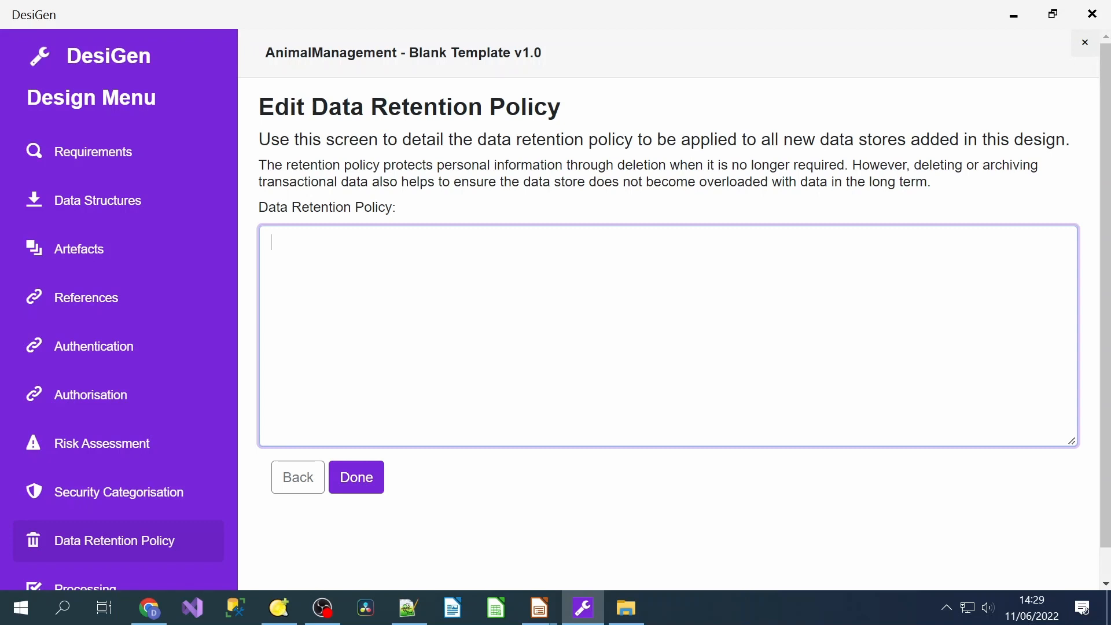
pyautogui.rightClick(676, 318)
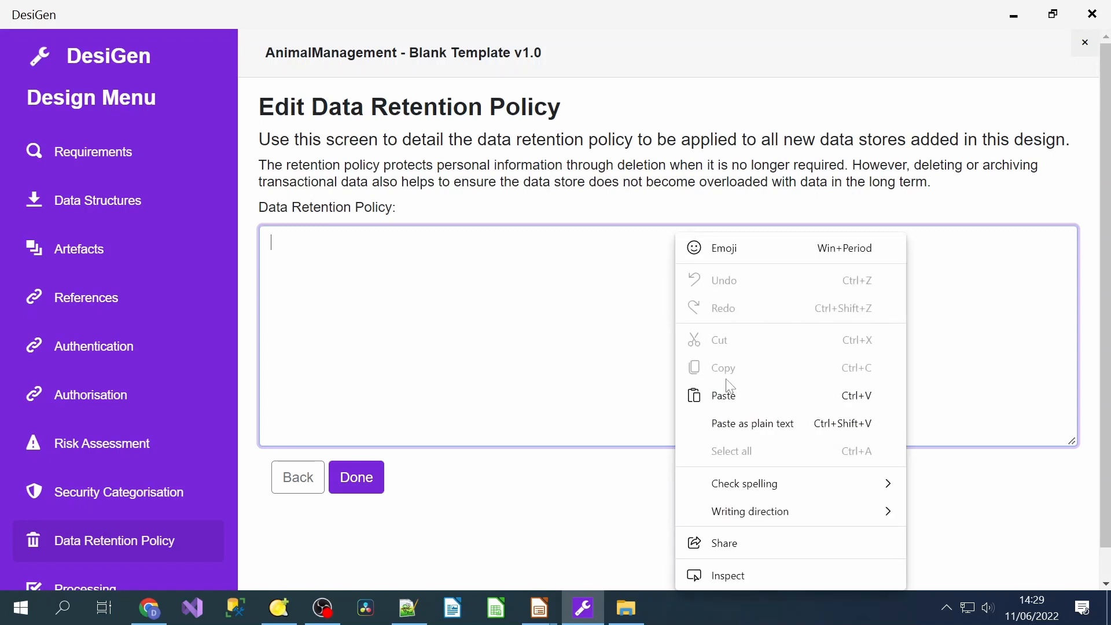
pyautogui.click(717, 394)
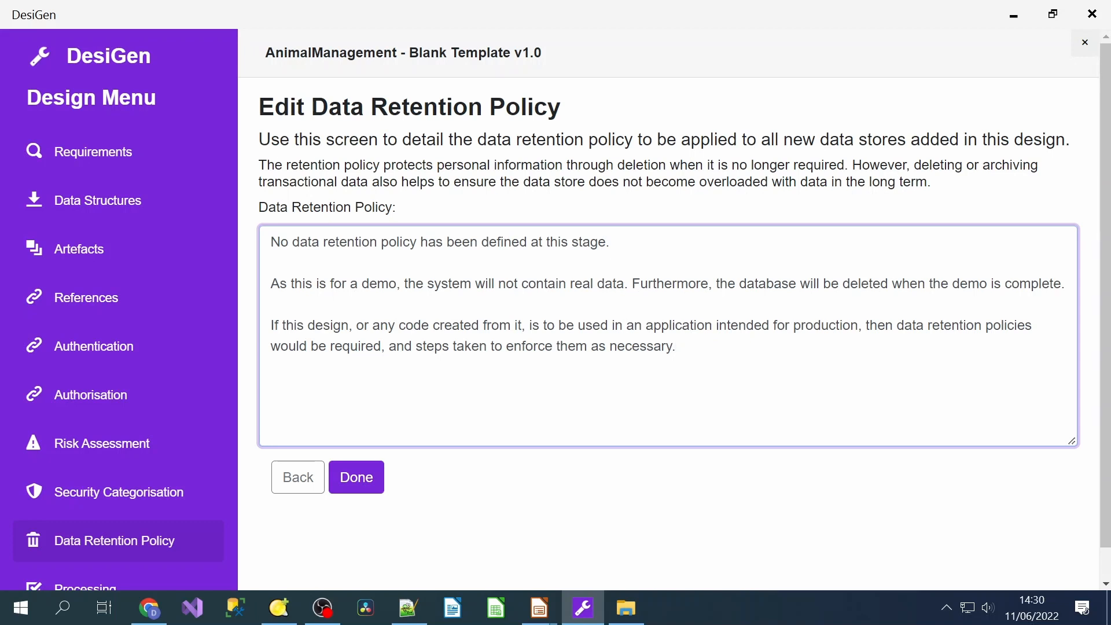
pyautogui.click(365, 479)
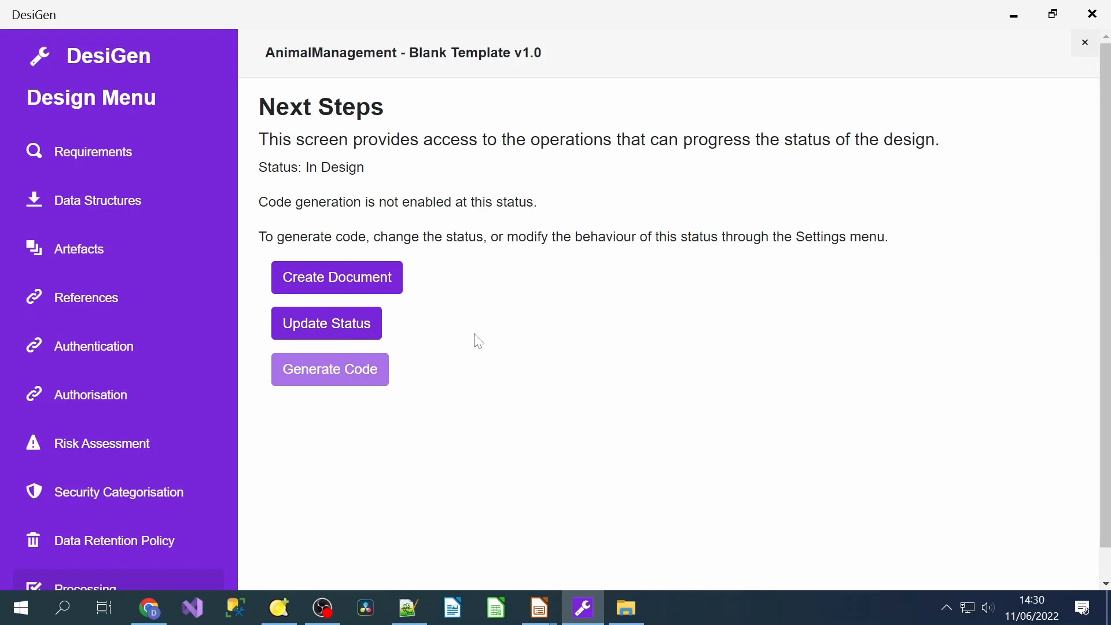
# Create the design document, look through its requirements and artefact sections in LibreOffice Writer, and close it.
pyautogui.click(367, 286)
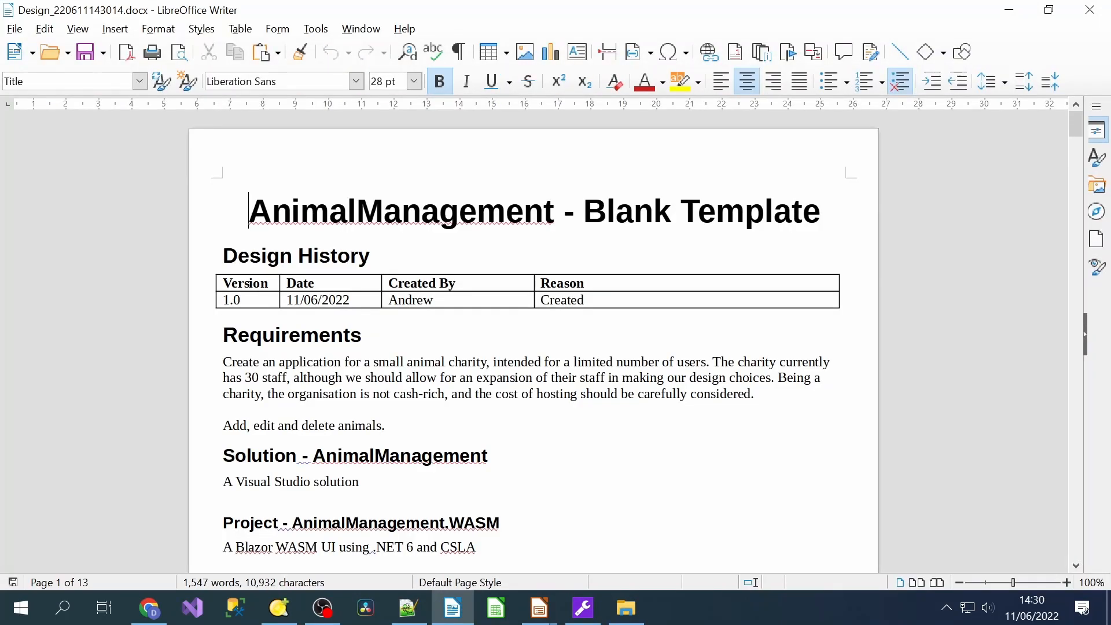
pyautogui.scroll(-5, 534, 342)
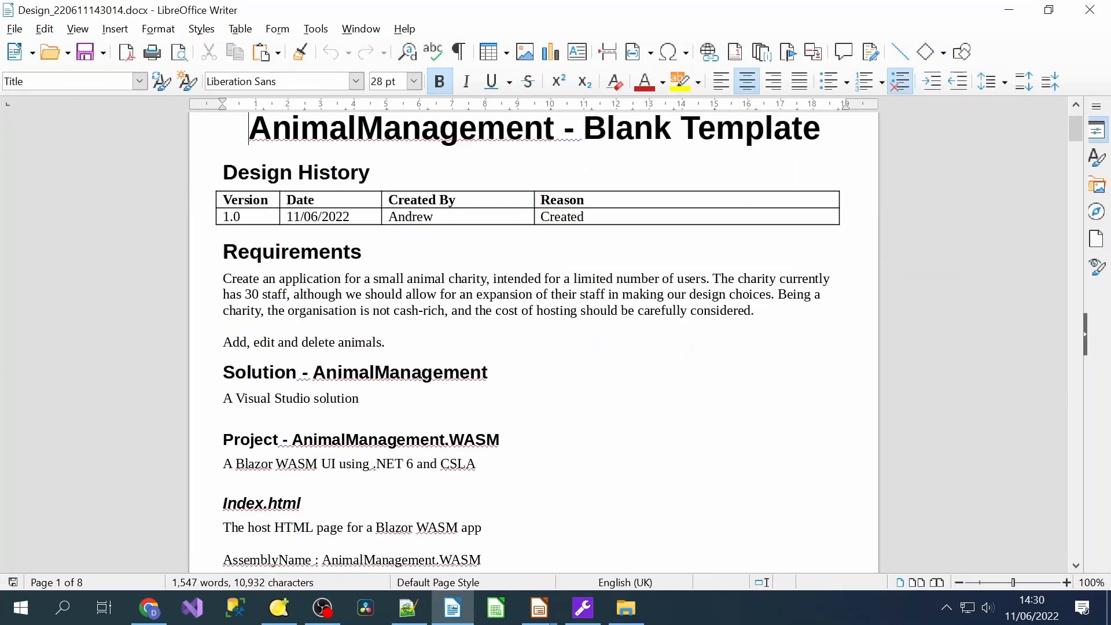
pyautogui.moveTo(1074, 132); pyautogui.dragTo(1065, 308)
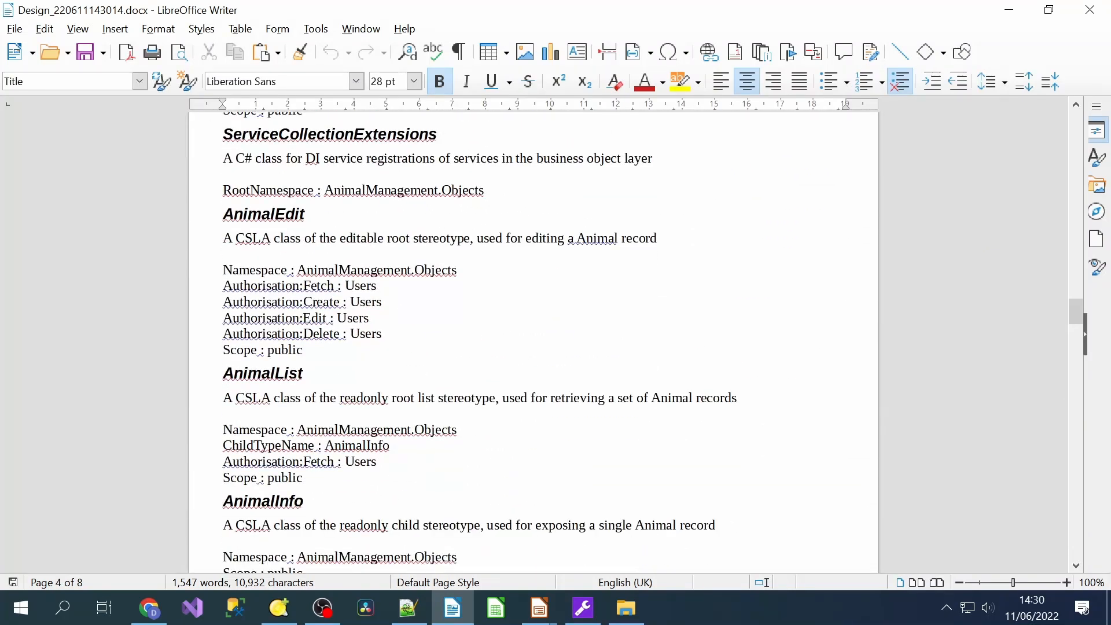
pyautogui.scroll(-4, 534, 342)
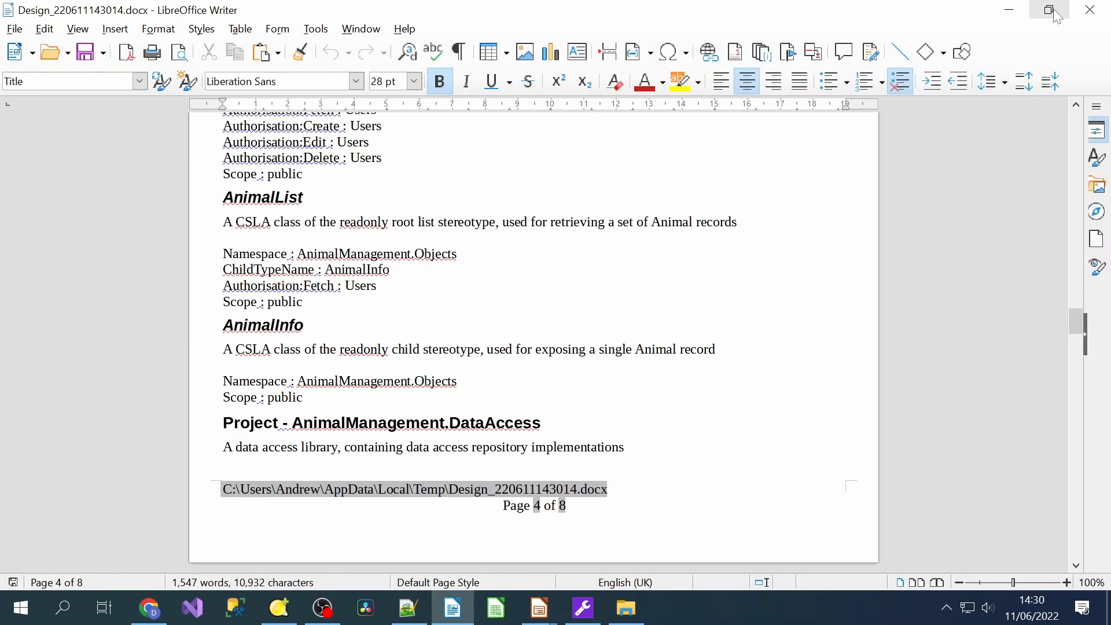
pyautogui.click(1090, 9)
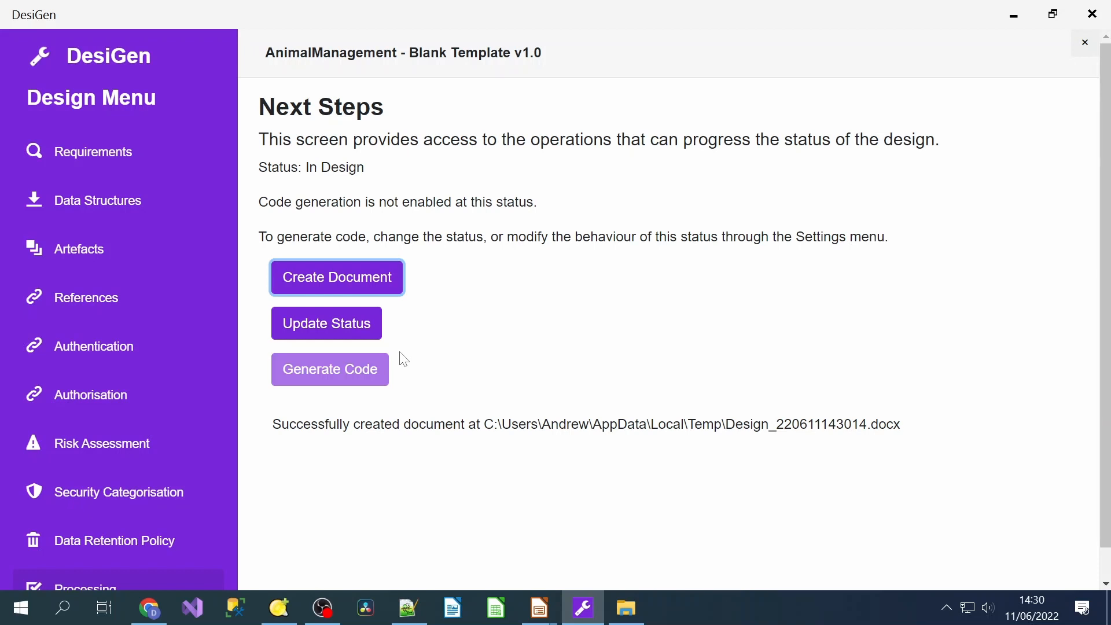
# Update the design version's status to Ready to Develop.
pyautogui.moveTo(258, 202); pyautogui.dragTo(552, 208)
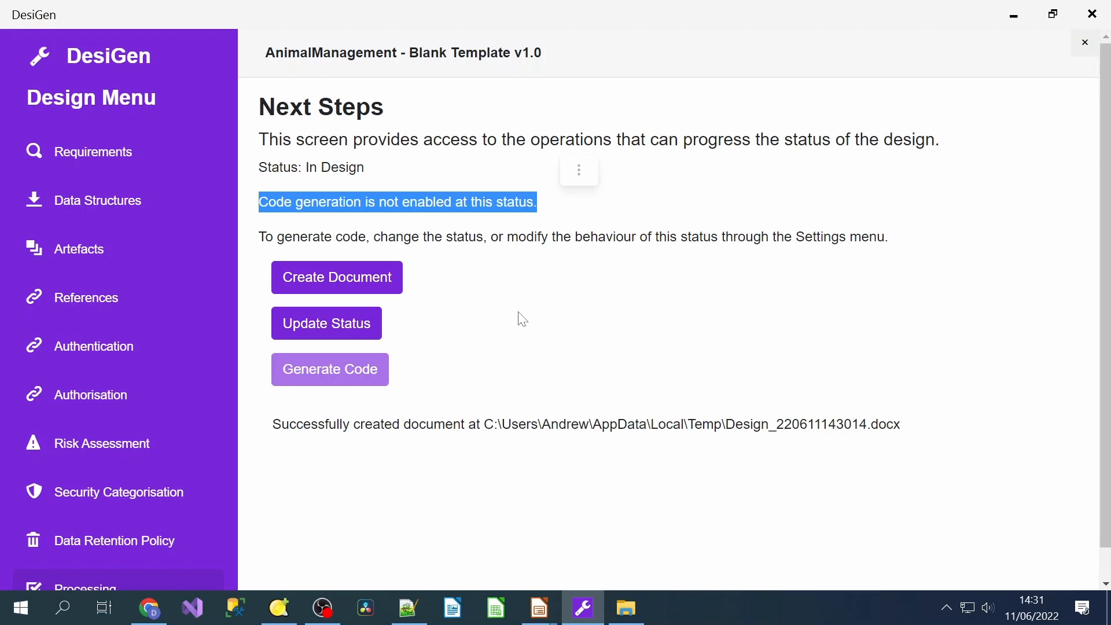
pyautogui.click(363, 324)
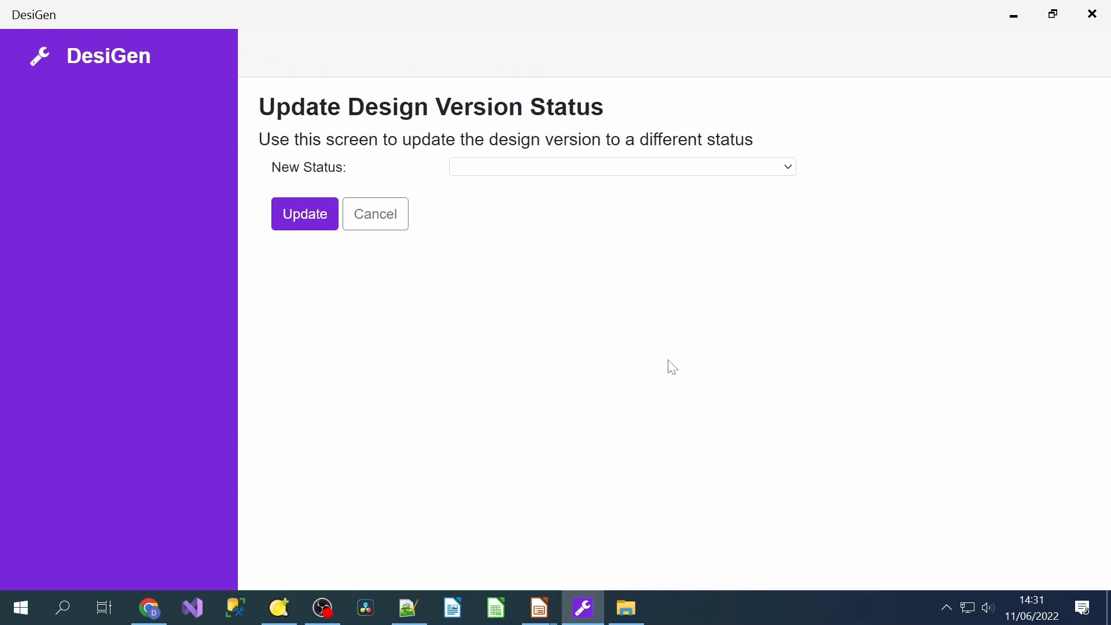
pyautogui.click(776, 167)
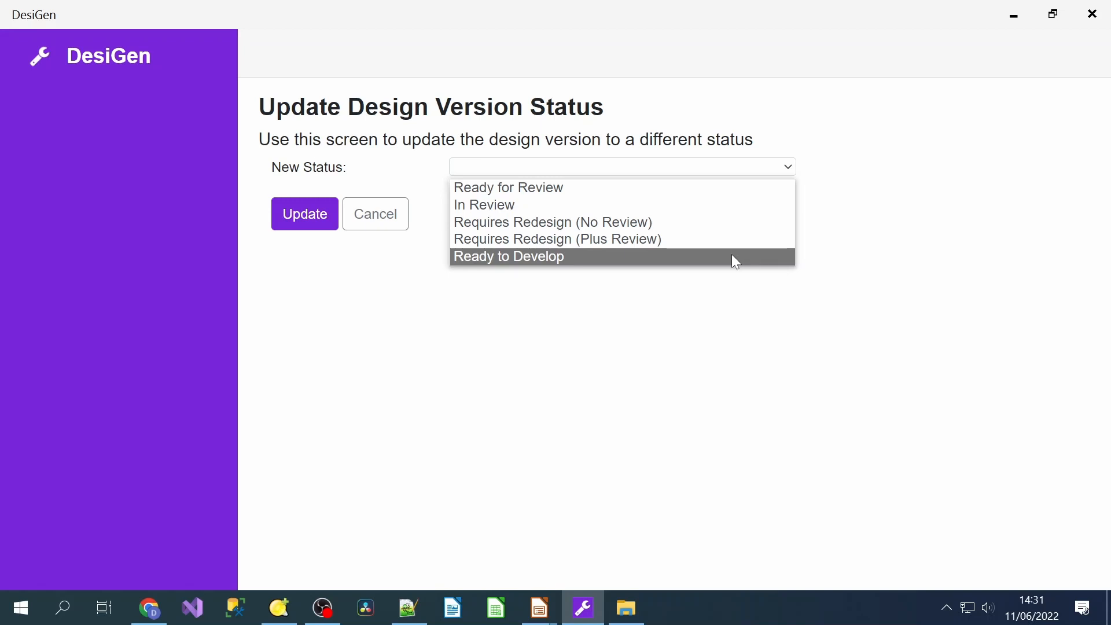
pyautogui.click(735, 261)
pyautogui.click(304, 215)
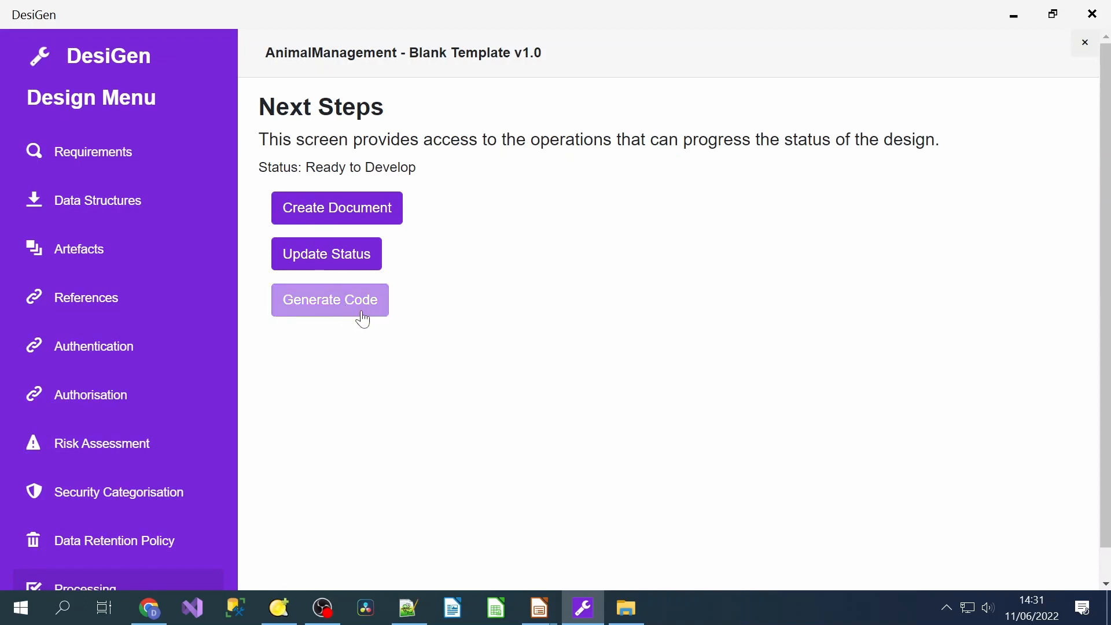
# Generate the code for the AnimalManagement design and review the list of generation results to its end.
pyautogui.click(355, 301)
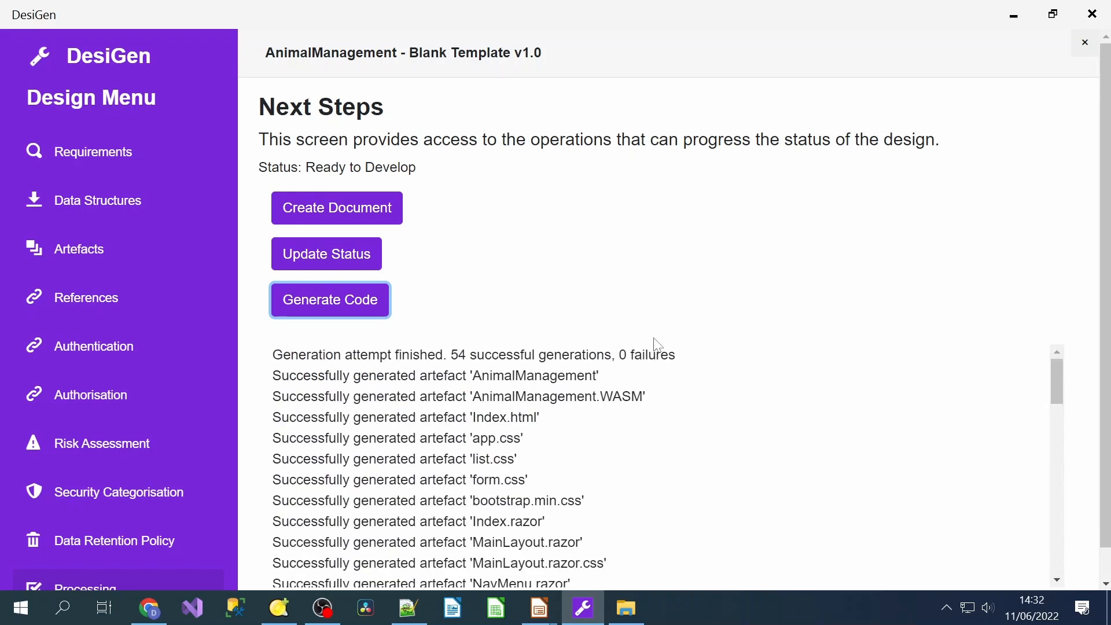
pyautogui.scroll(-10, 712, 384)
pyautogui.scroll(-9, 709, 396)
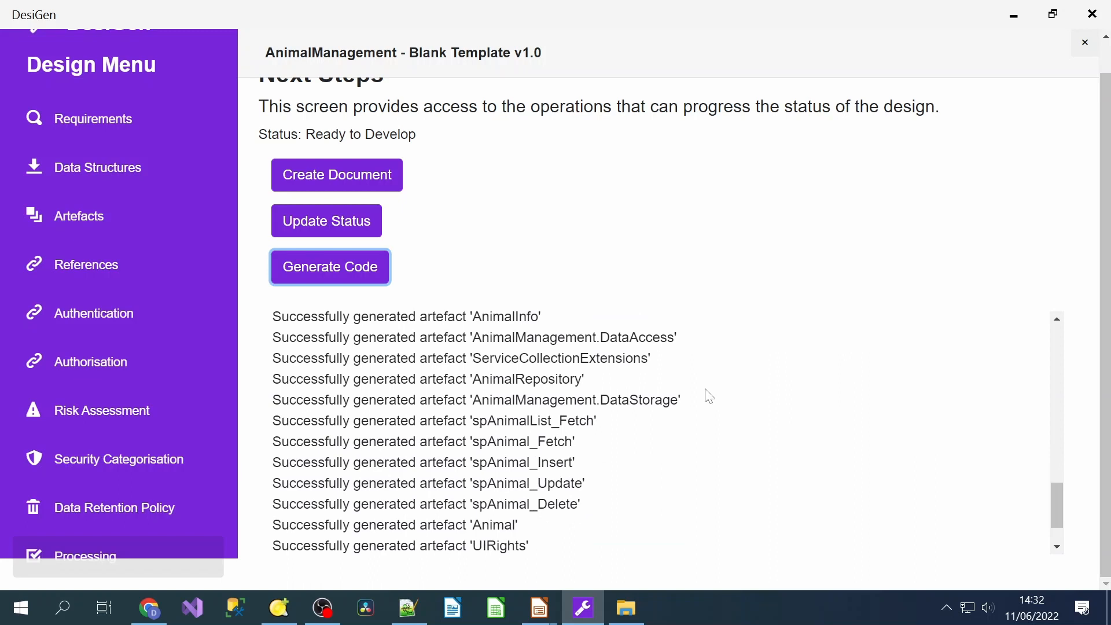
pyautogui.scroll(-2, 709, 396)
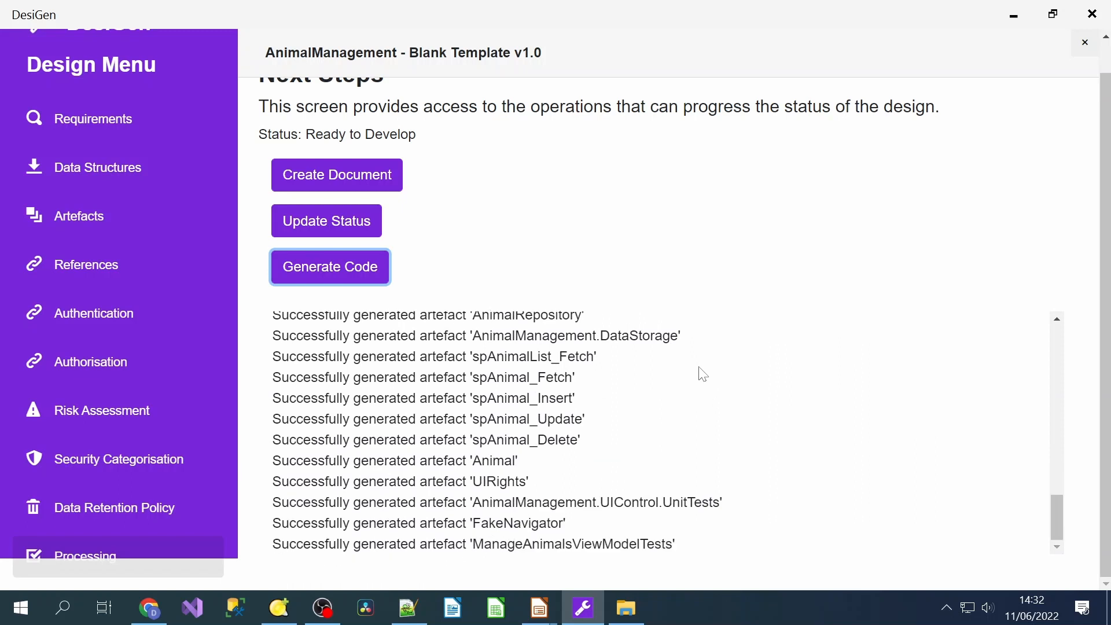